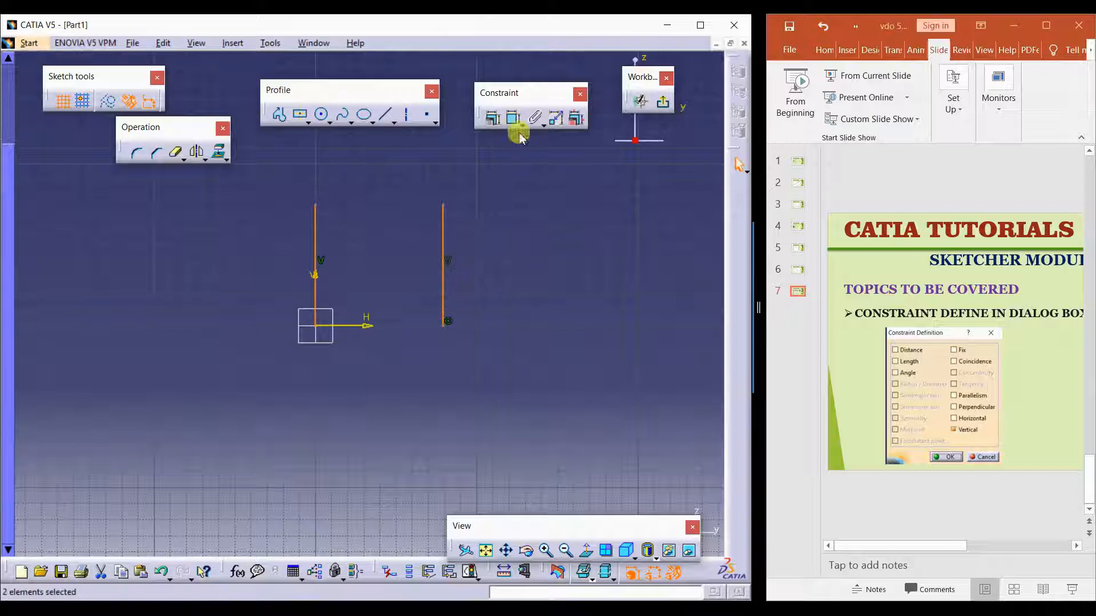
- Add a distance constraint between the two vertical lines and set it to 80 mm
click(513, 118)
click(515, 166)
key(Return)
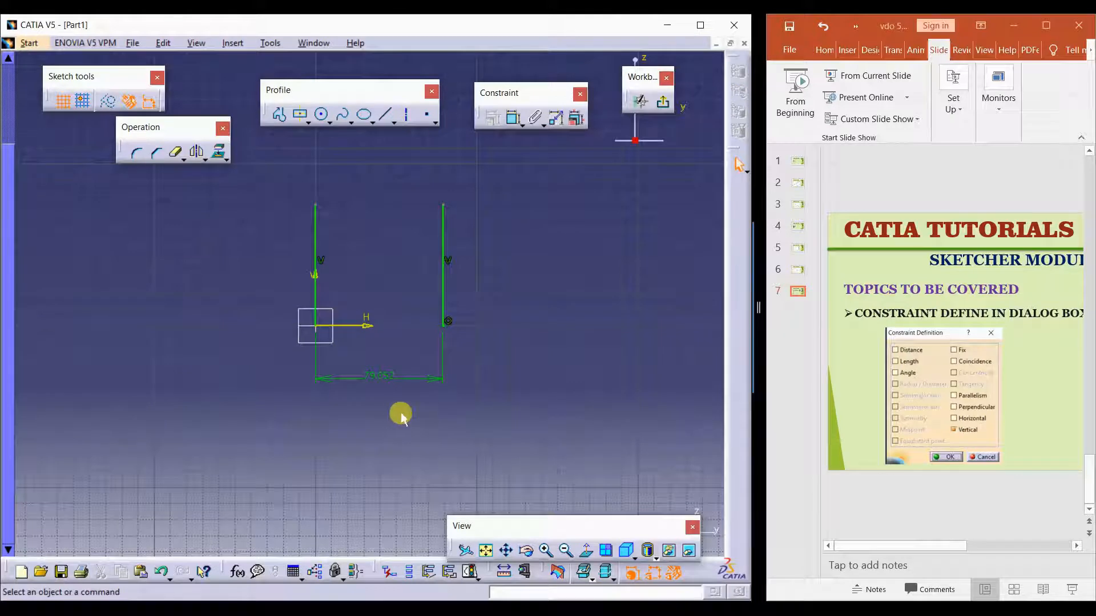
double_click(374, 371)
text(80)
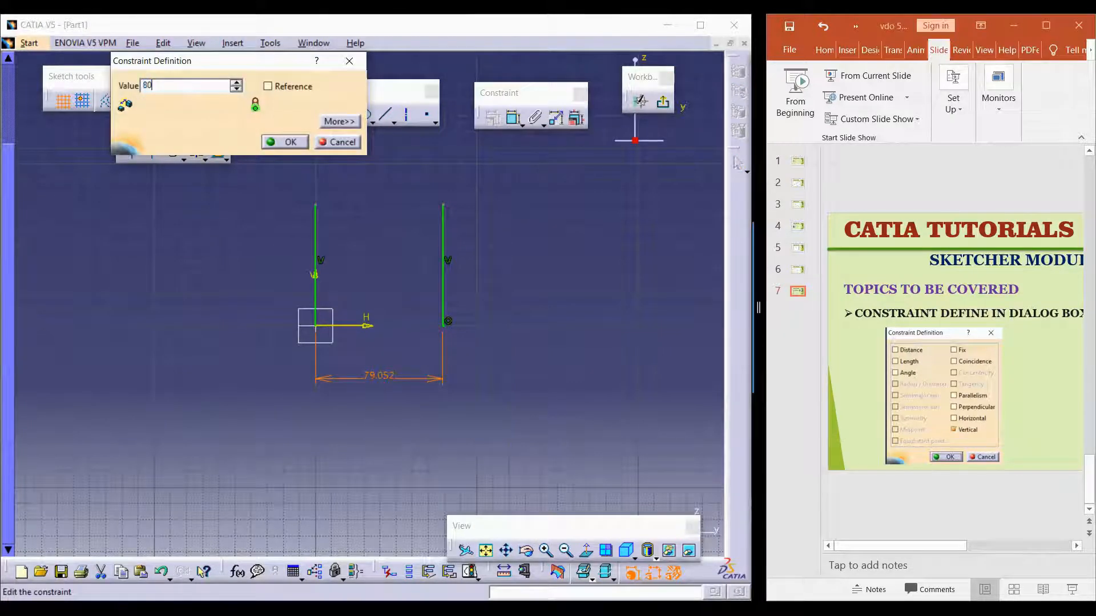
key(Return)
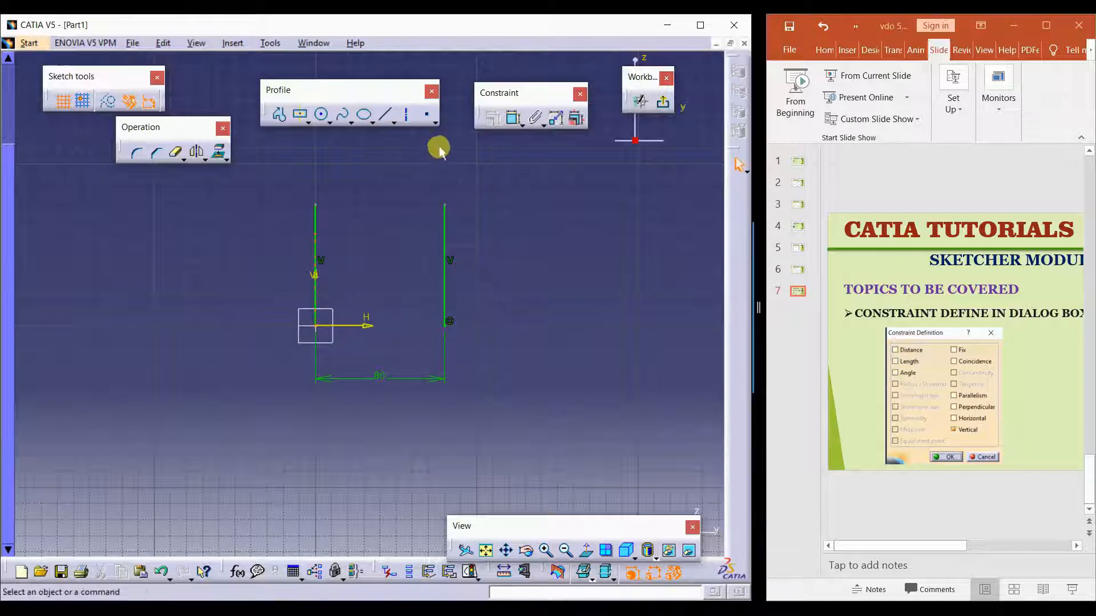
- Add a length constraint to the vertical line at the origin and set it to 80 mm
click(315, 228)
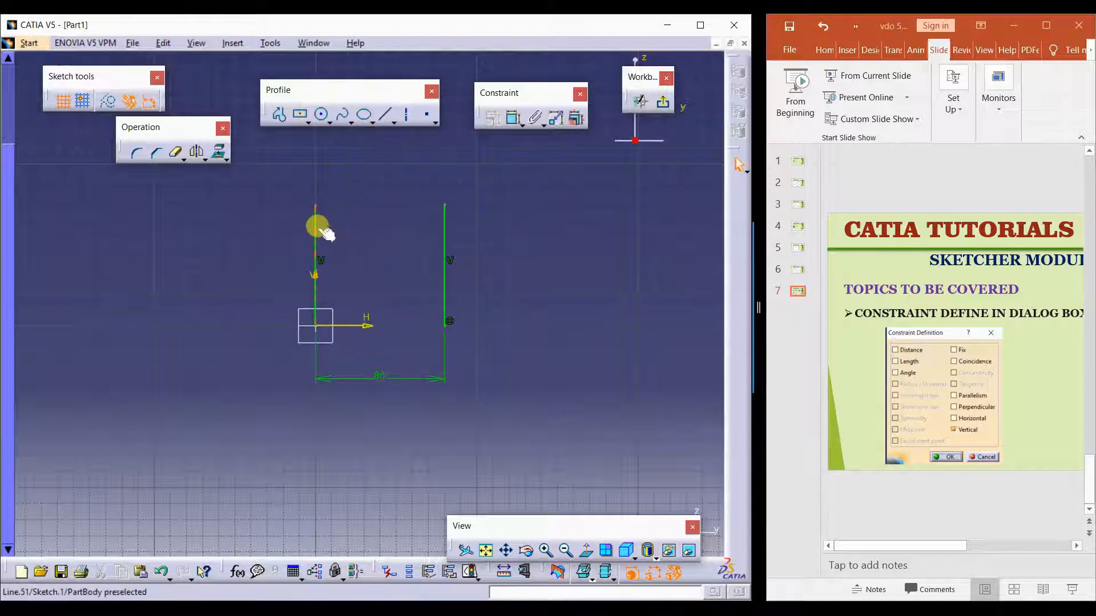
click(493, 120)
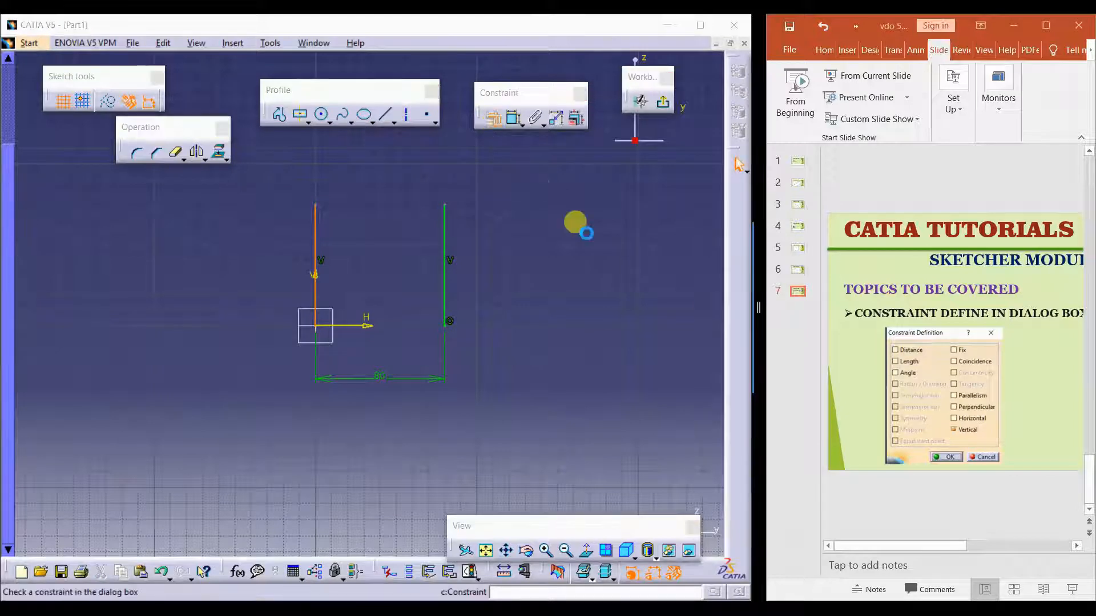
click(531, 183)
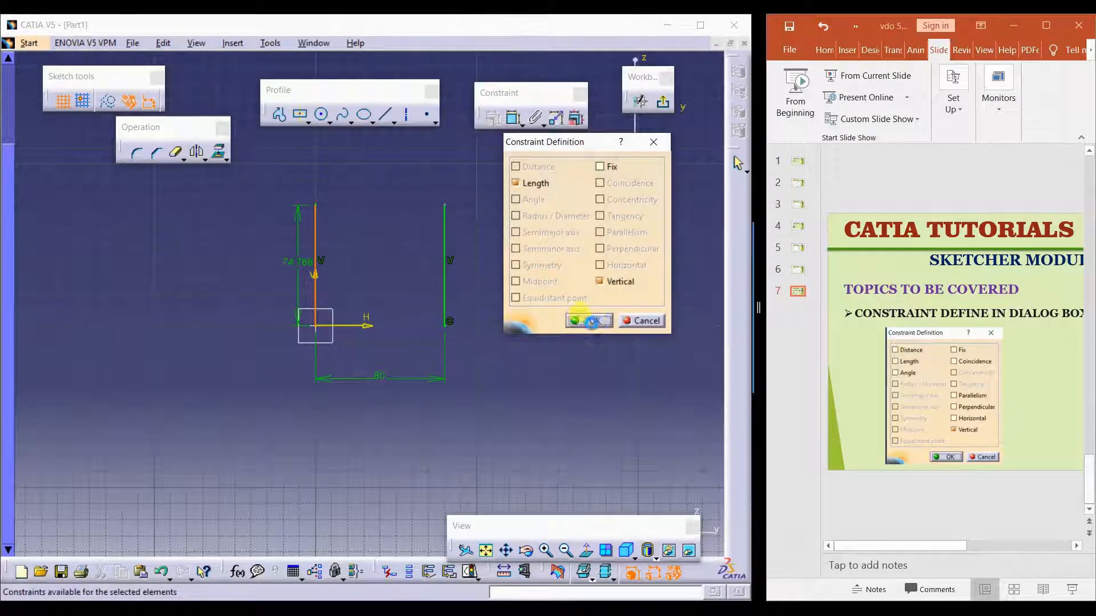
click(589, 321)
double_click(292, 260)
text(8)
key(Return)
click(511, 121)
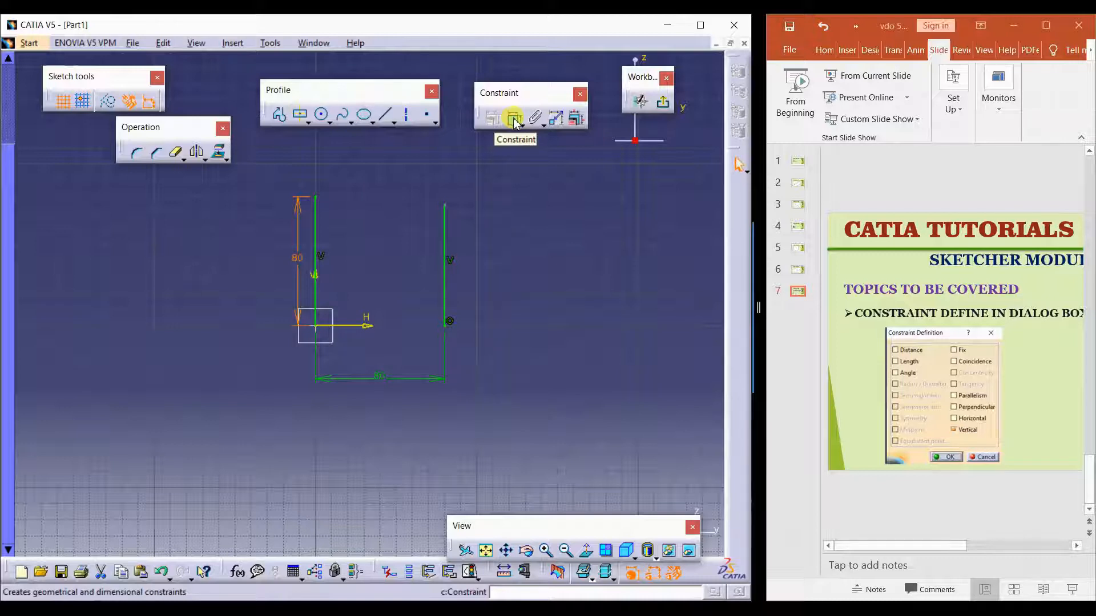
click(523, 242)
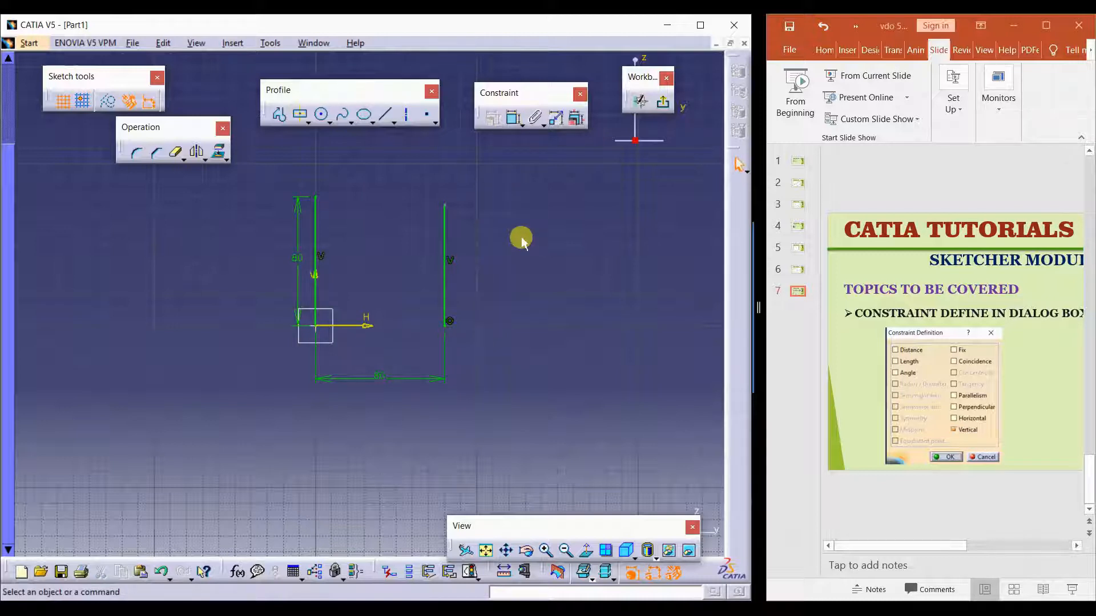
- Draw a slanted line from the upper end of the right vertical line down to about H 160 mm, V 22 mm
click(384, 114)
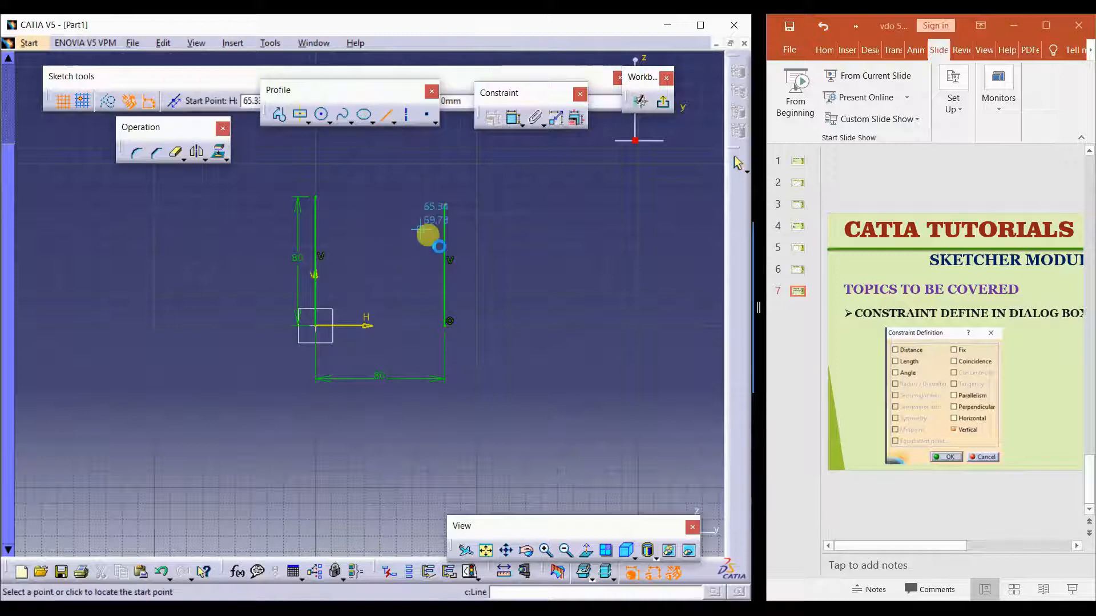
click(445, 204)
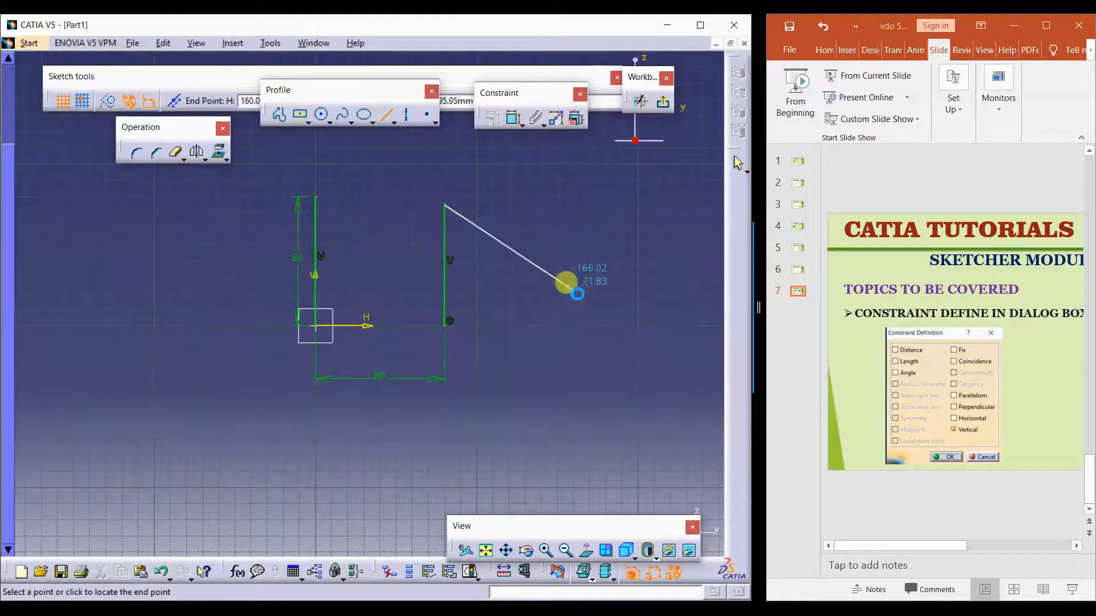
click(573, 289)
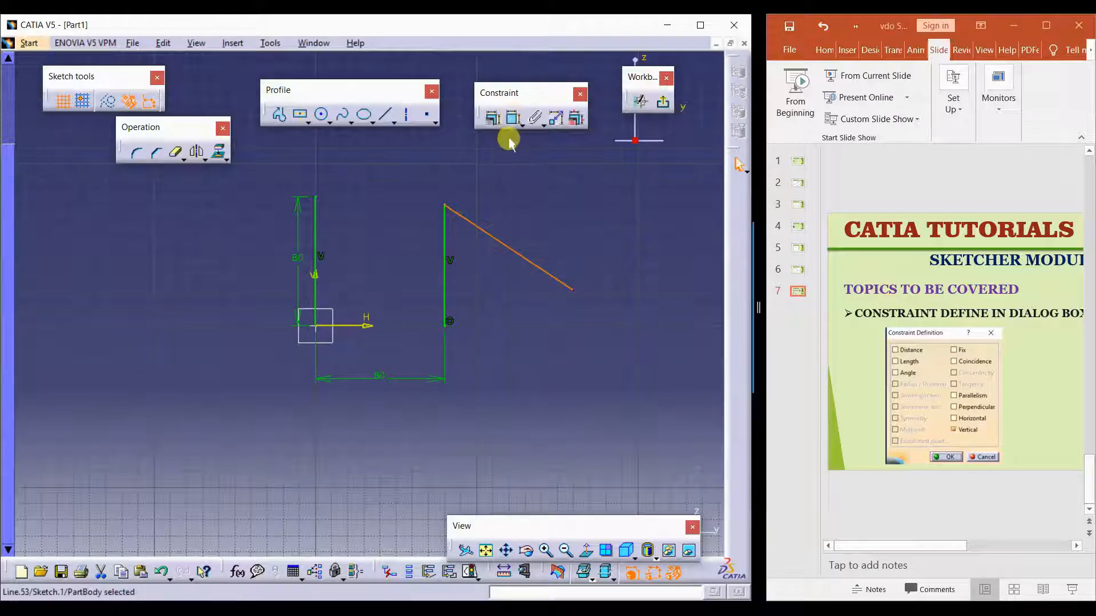
- Add an angle constraint between the slanted line and the adjoining vertical line and set it to 120 degrees
ctrl+click(442, 280)
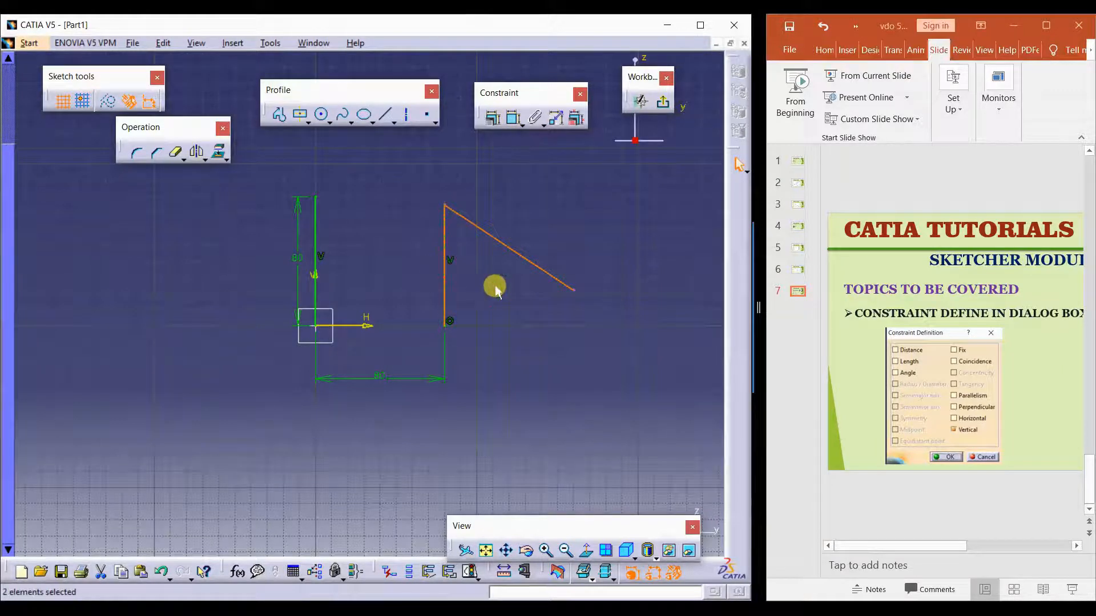
click(493, 118)
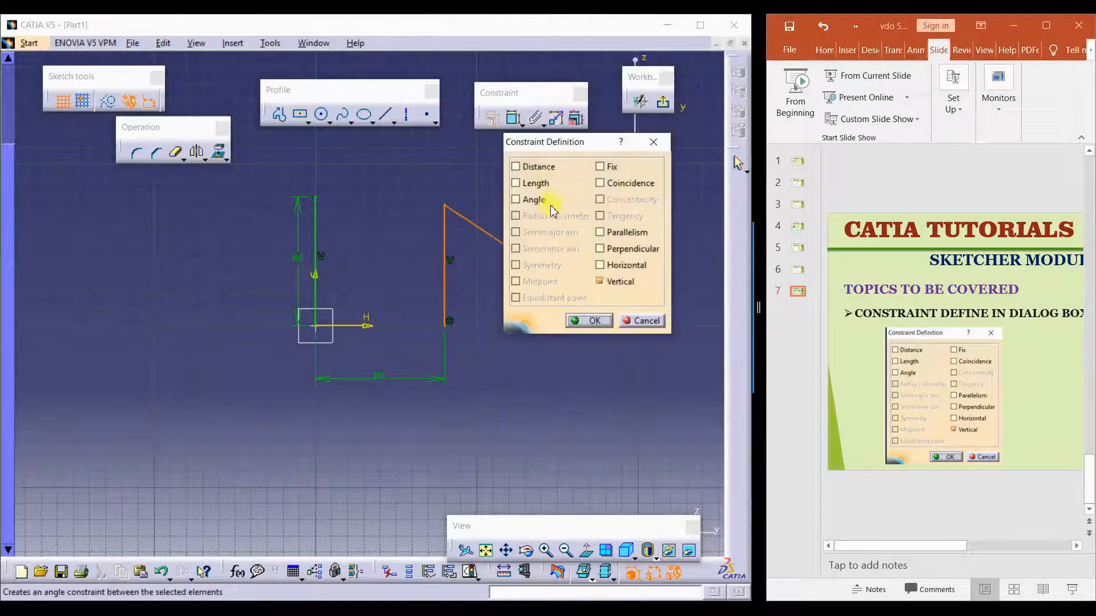
click(521, 204)
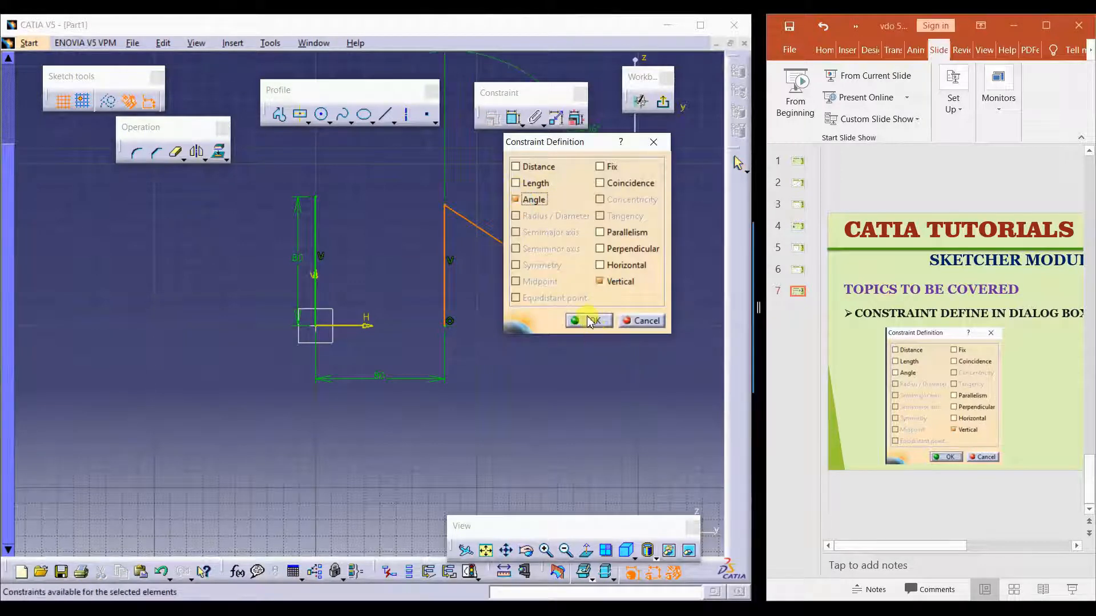
click(590, 320)
drag(593, 143, 477, 186)
double_click(480, 178)
text(120)
key(Return)
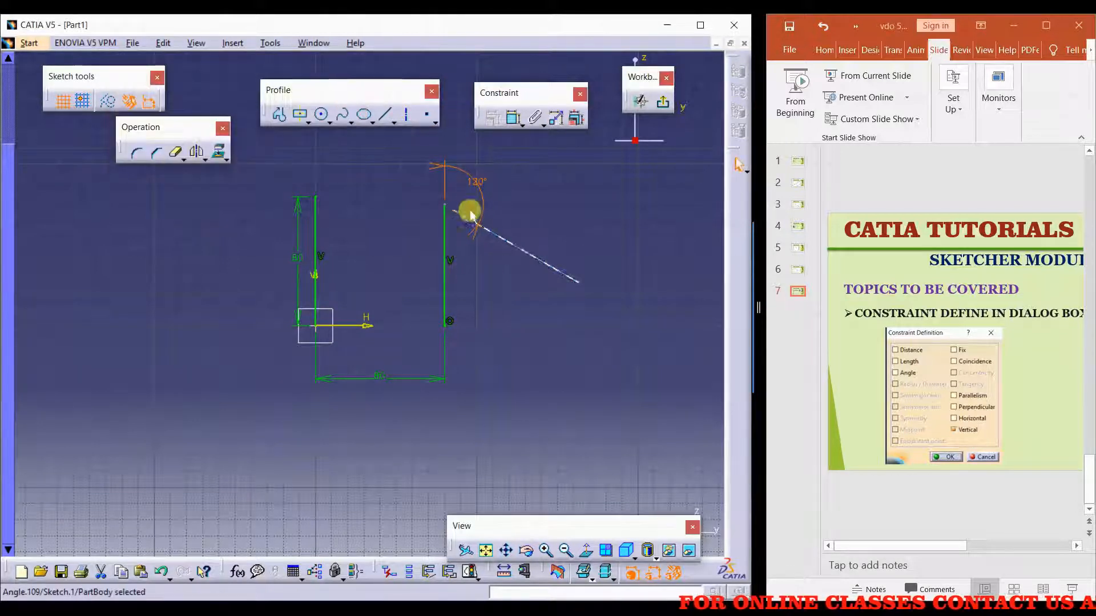
- Switch the angle constraint to angular Sector 3 and reposition its dimension below the corner, between the two lines
double_click(478, 190)
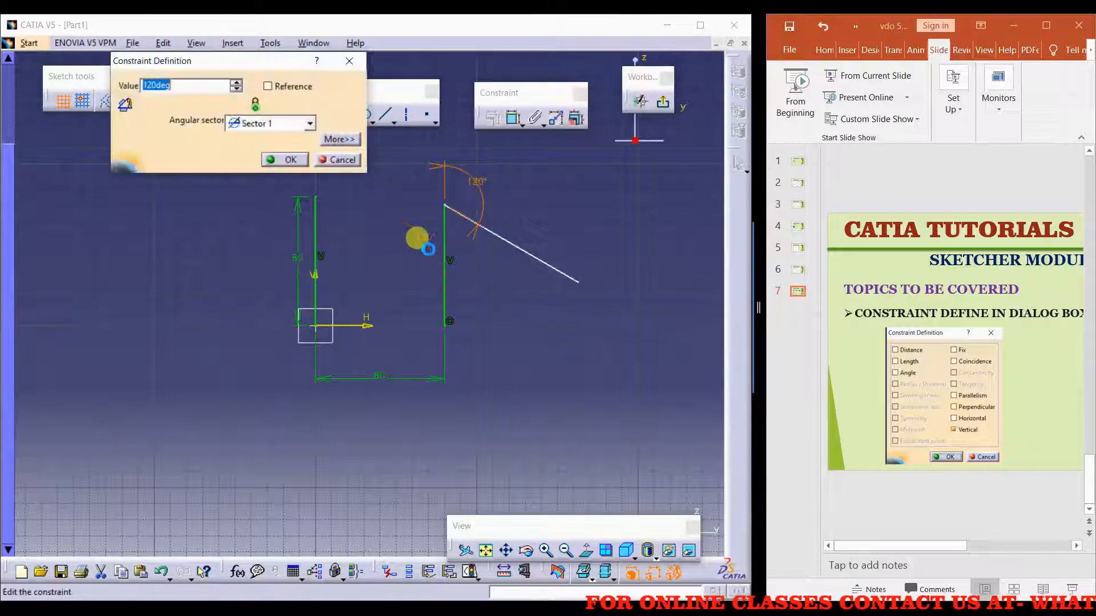
click(311, 126)
click(266, 153)
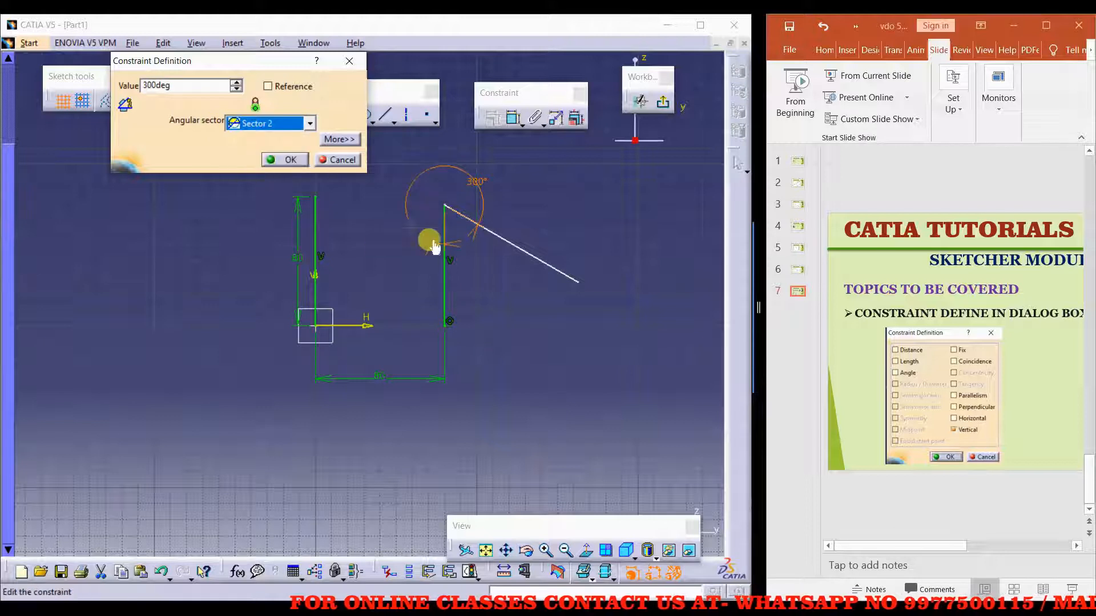
click(310, 124)
click(274, 165)
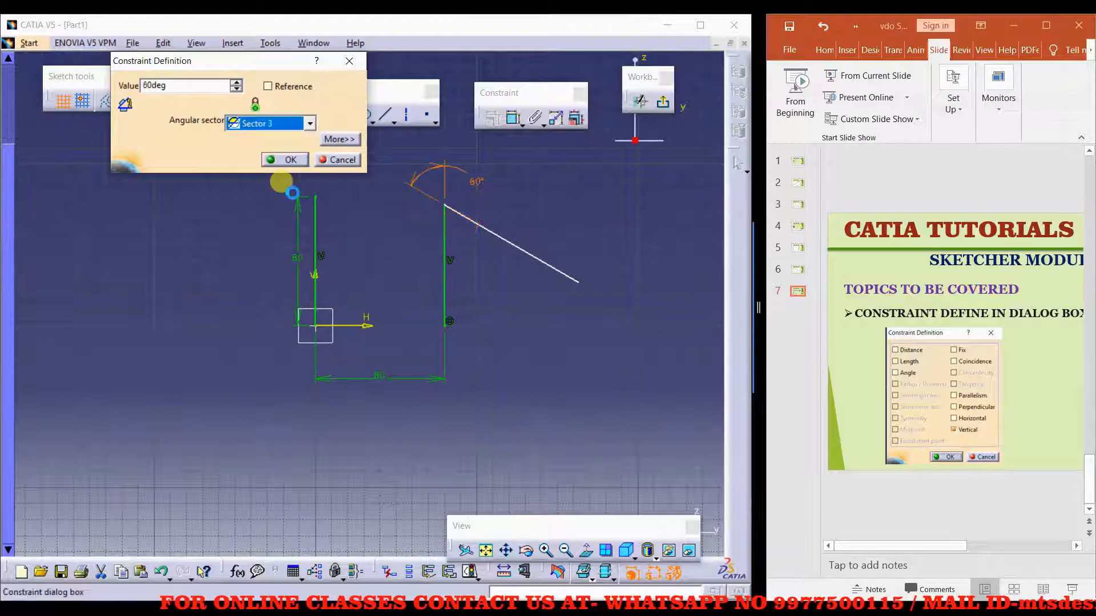
click(309, 122)
click(251, 179)
click(310, 124)
click(268, 165)
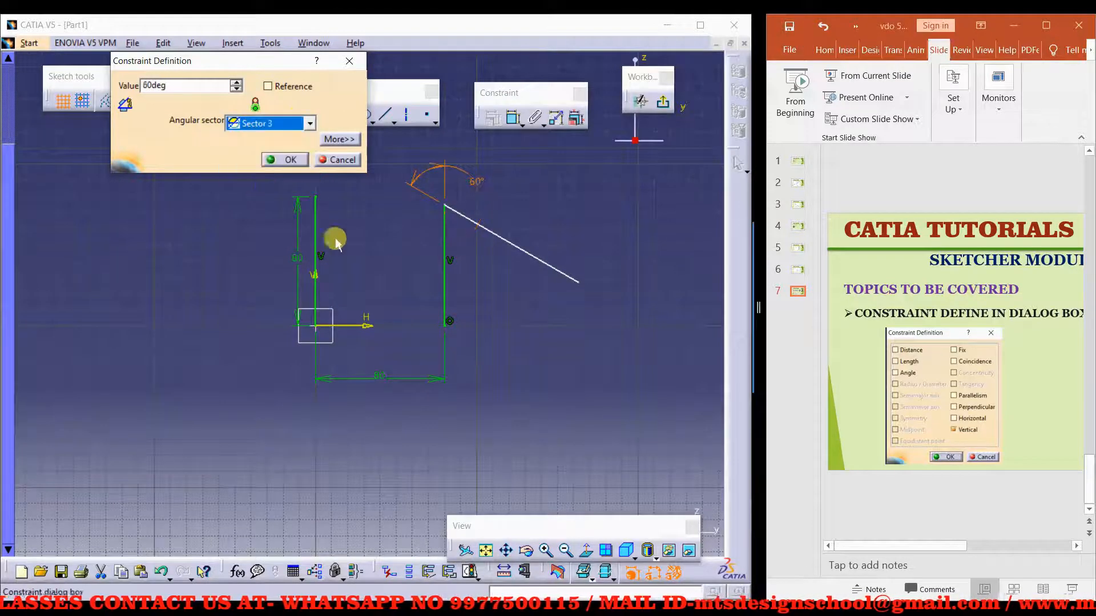
click(438, 179)
drag(438, 170, 473, 266)
click(283, 159)
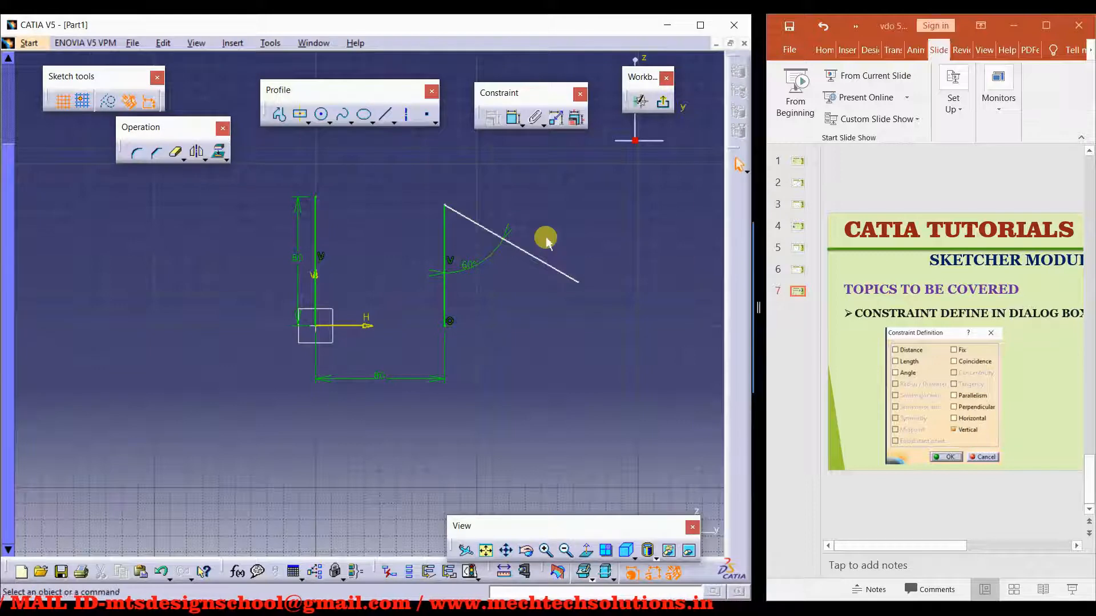
- Draw a circle about 74 mm in diameter to the right of the slanted line
middle_drag(558, 219, 457, 243)
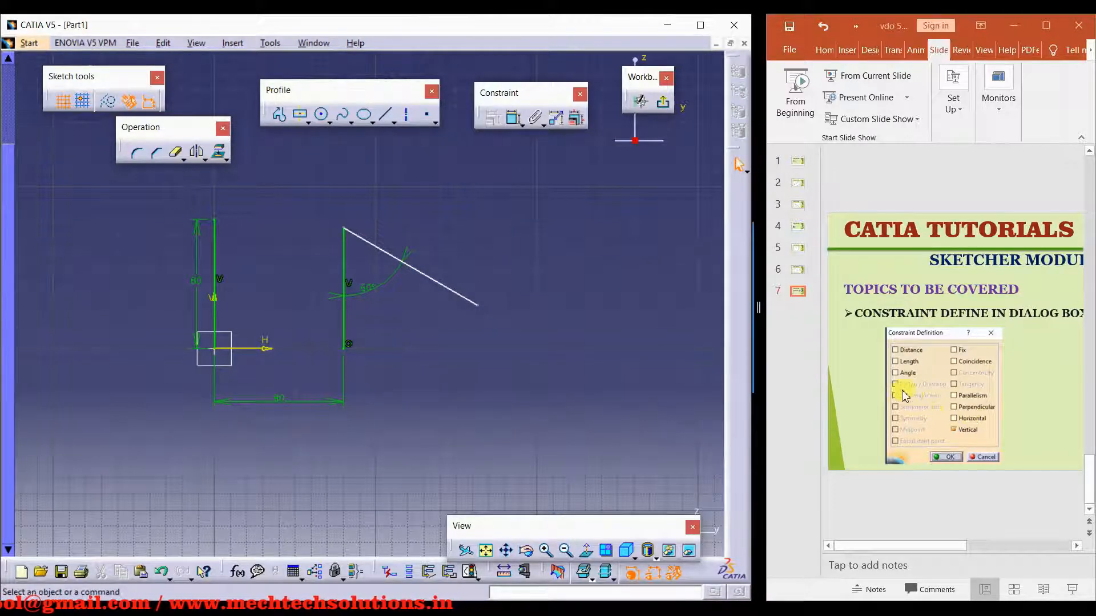
click(322, 116)
middle_drag(533, 325, 428, 321)
click(501, 286)
click(548, 250)
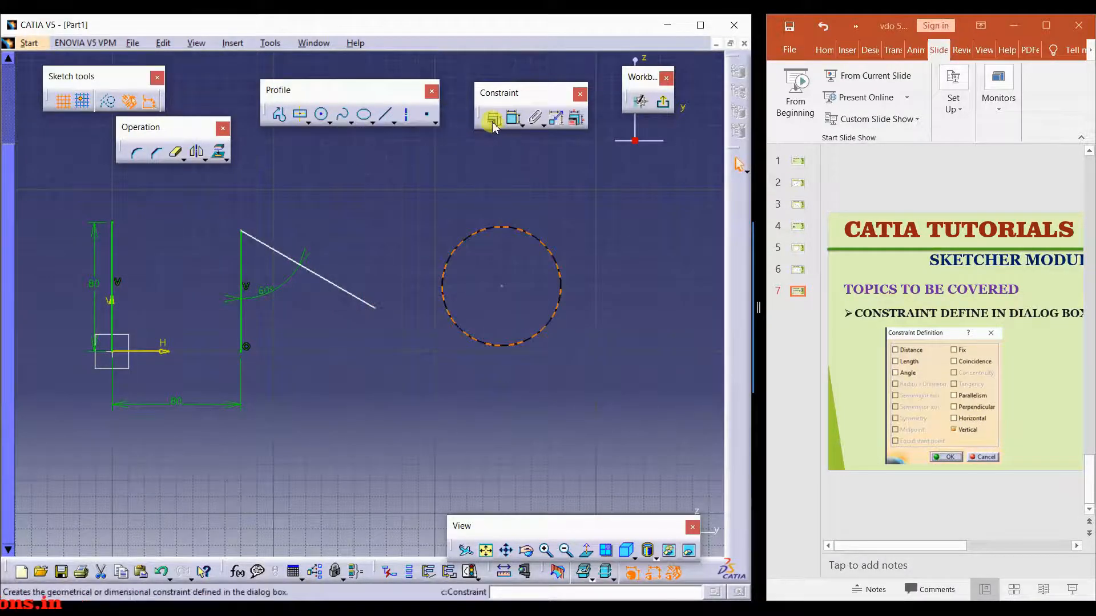
- Add a Radius / Diameter constraint to the circle
click(492, 116)
click(527, 242)
click(515, 216)
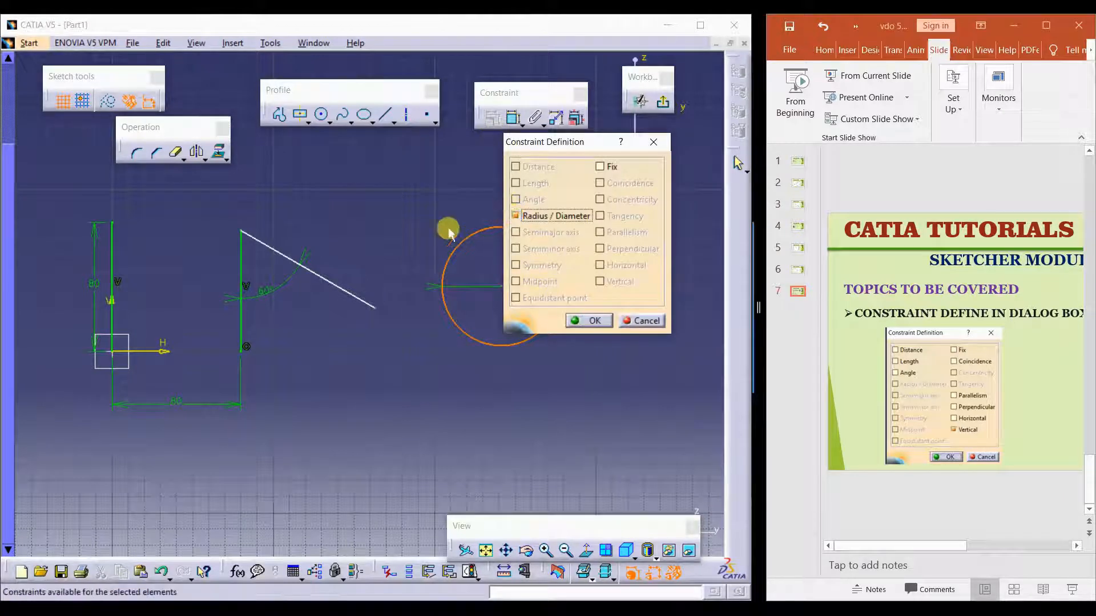
click(593, 321)
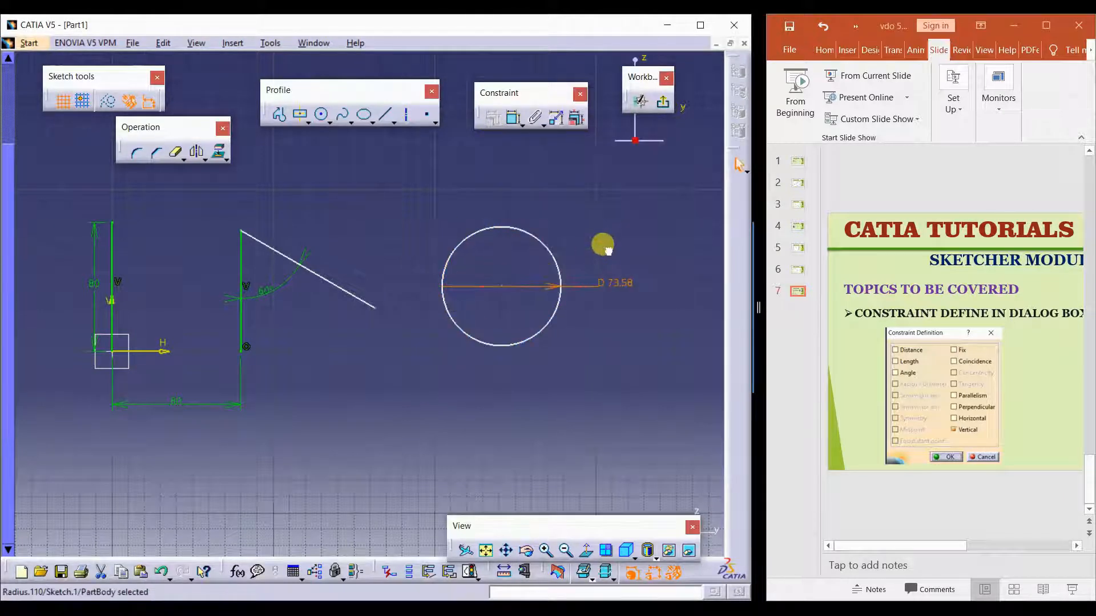
click(601, 378)
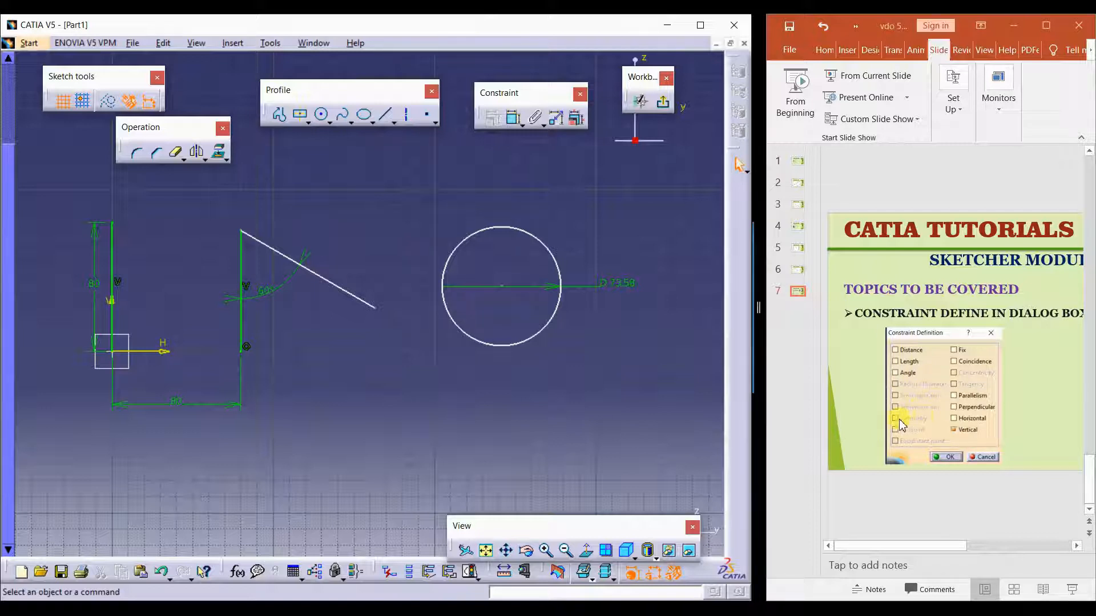
- Delete all the sketch geometry with its constraints, and draw a rectangle enclosing the origin
drag(628, 195, 58, 421)
key(Delete)
mouse_move(188, 381)
middle_down()
mouse_move(278, 386)
mouse_move(266, 342)
mouse_move(328, 336)
middle_up()
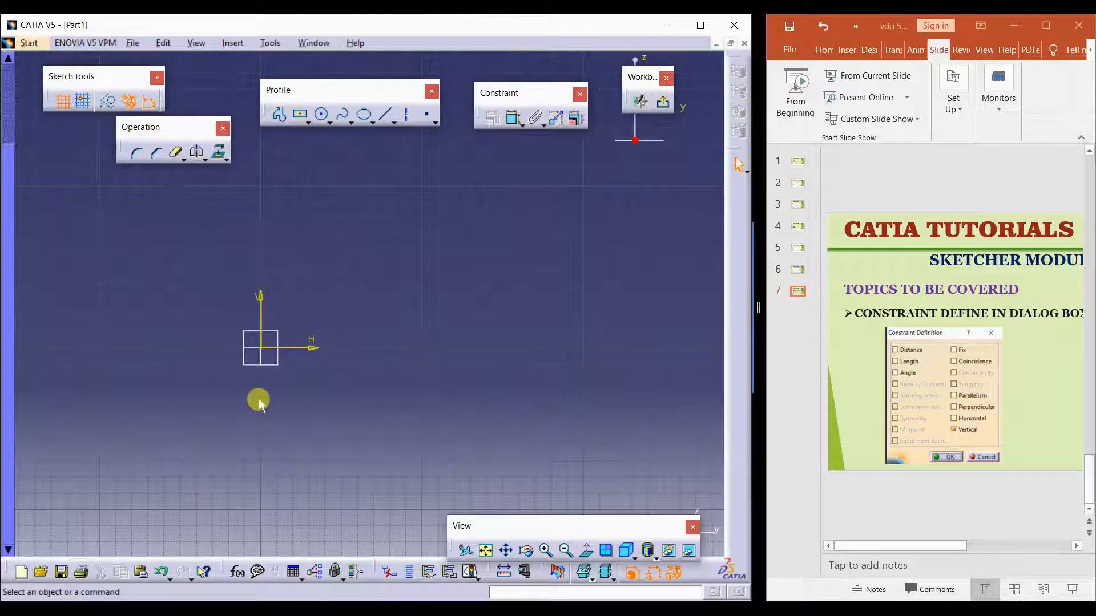
click(307, 120)
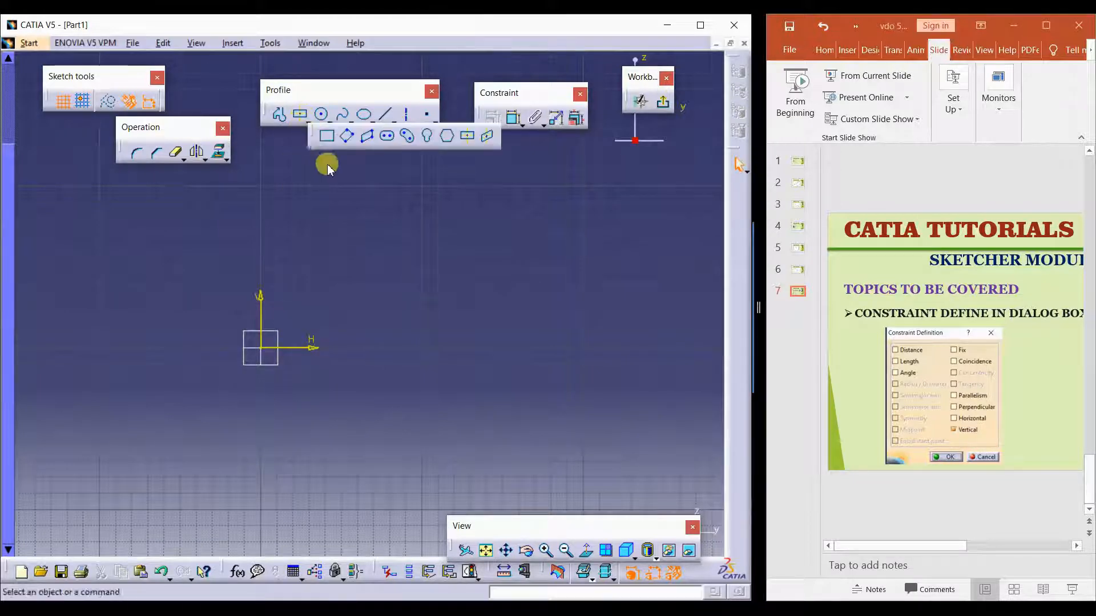
click(327, 138)
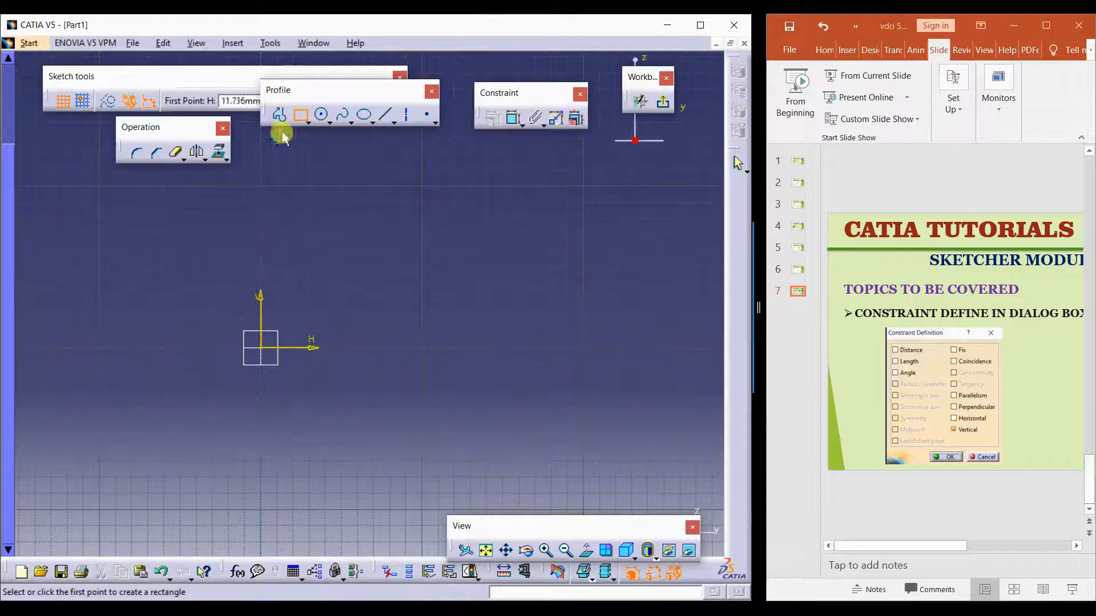
click(174, 285)
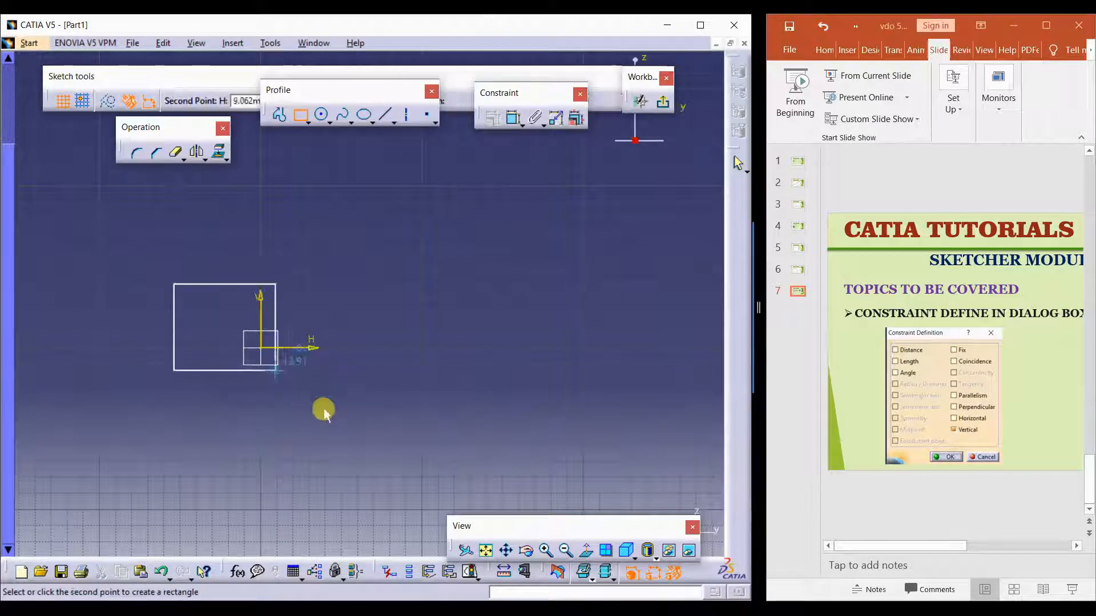
click(367, 417)
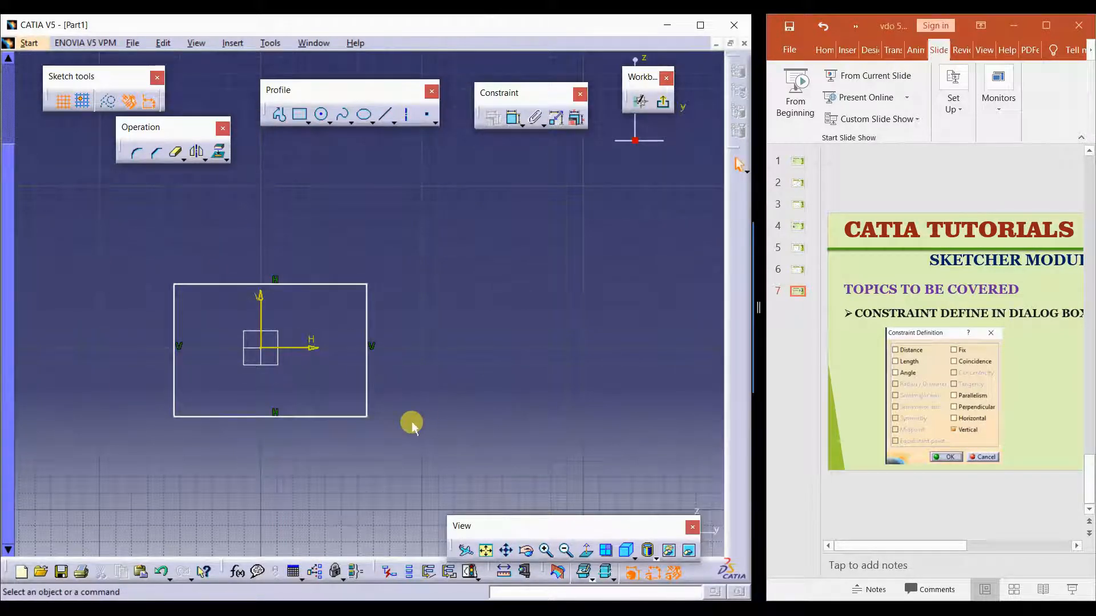
click(263, 312)
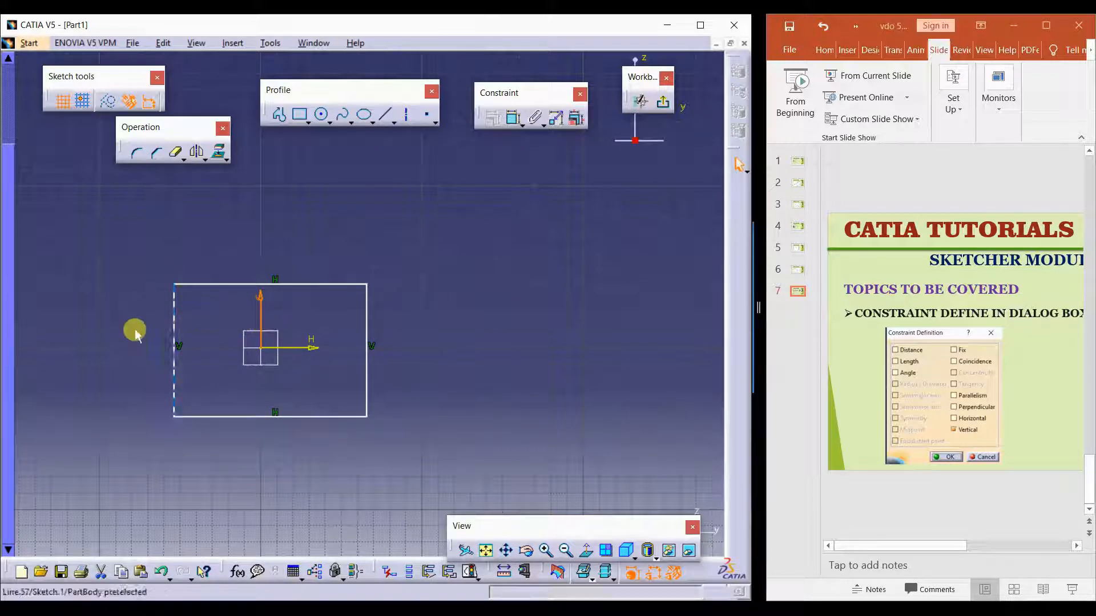
click(289, 347)
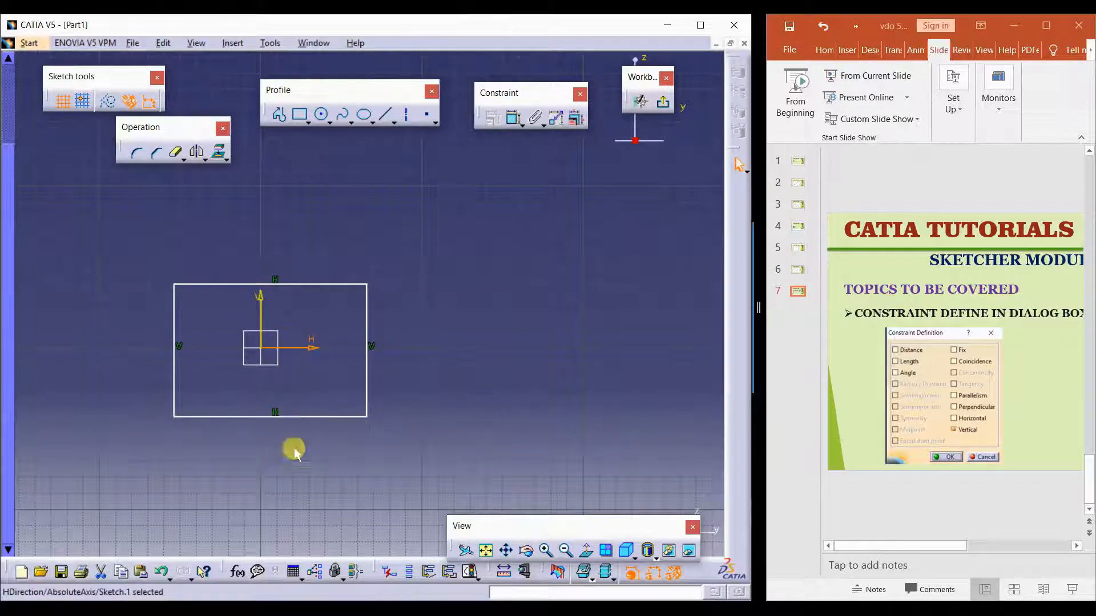
click(431, 328)
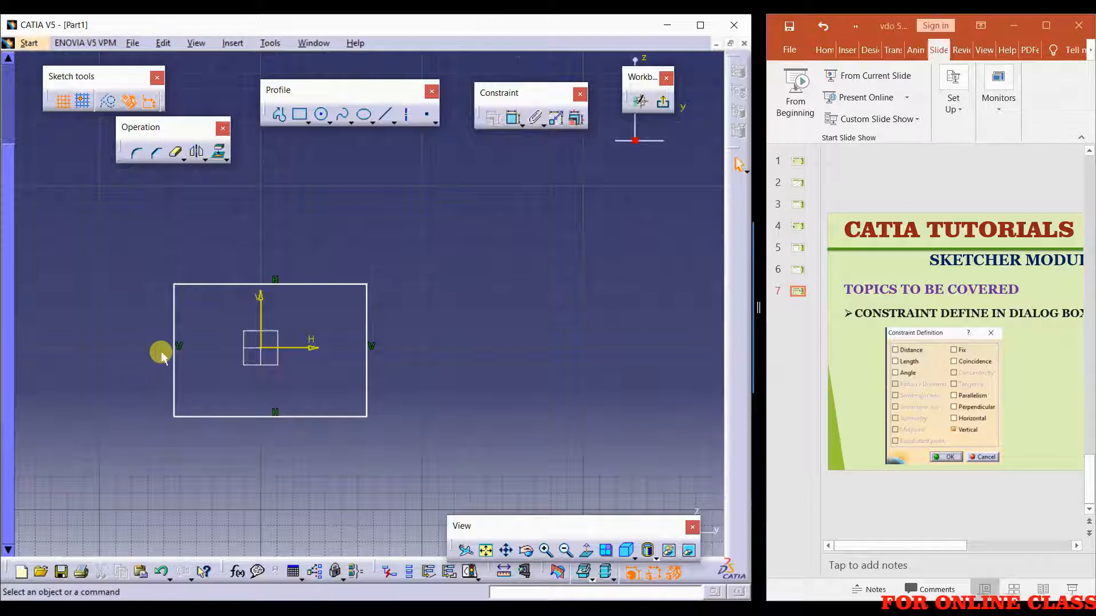
- Apply a Symmetry constraint to the rectangle's two vertical sides about the vertical axis
click(174, 318)
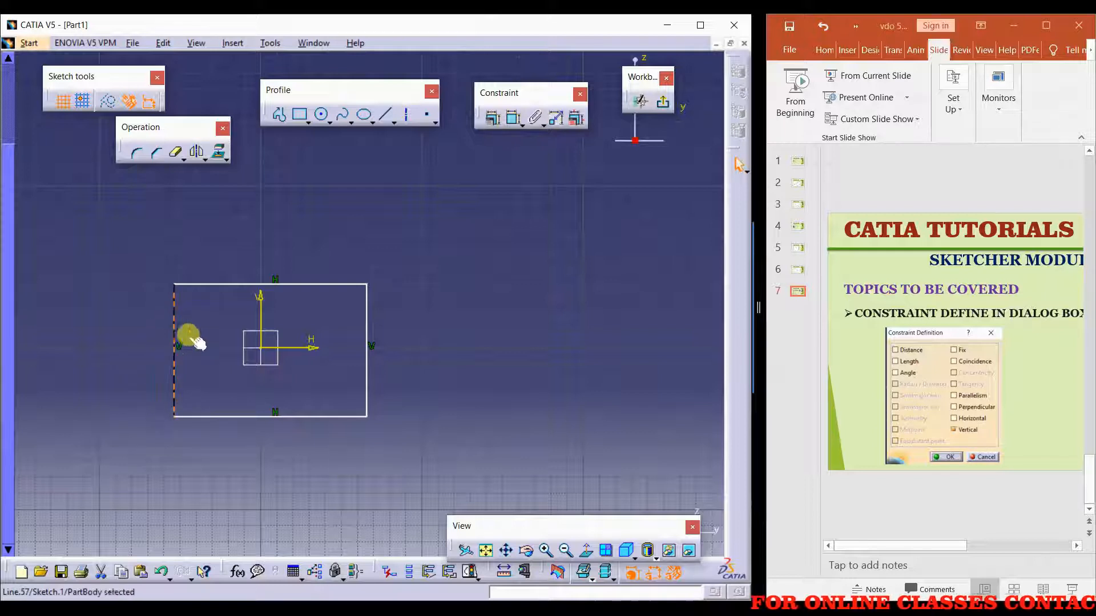
ctrl+click(367, 318)
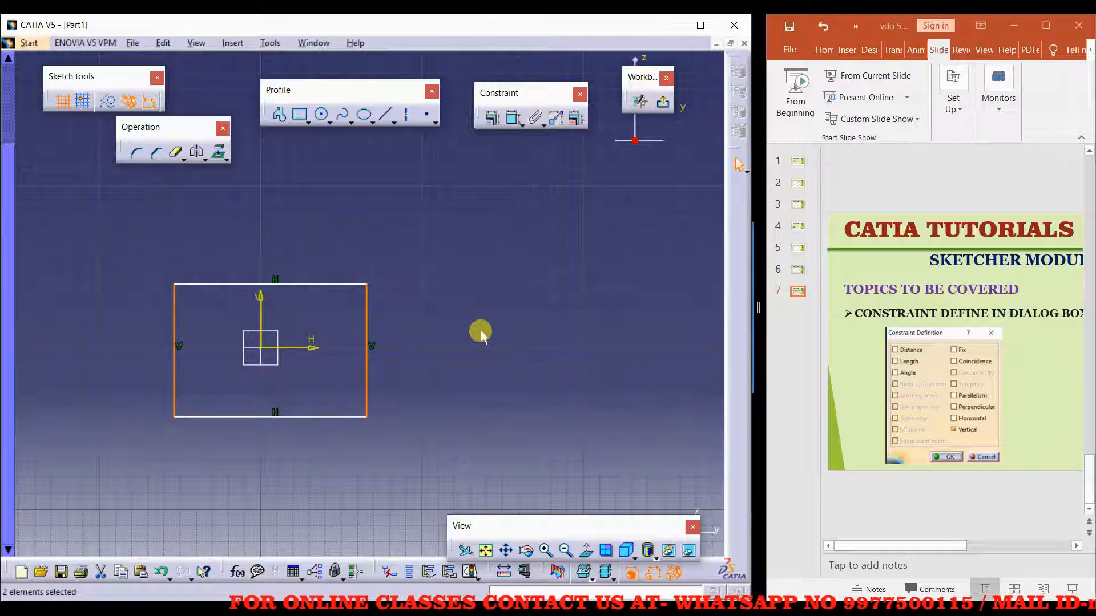
ctrl+click(262, 321)
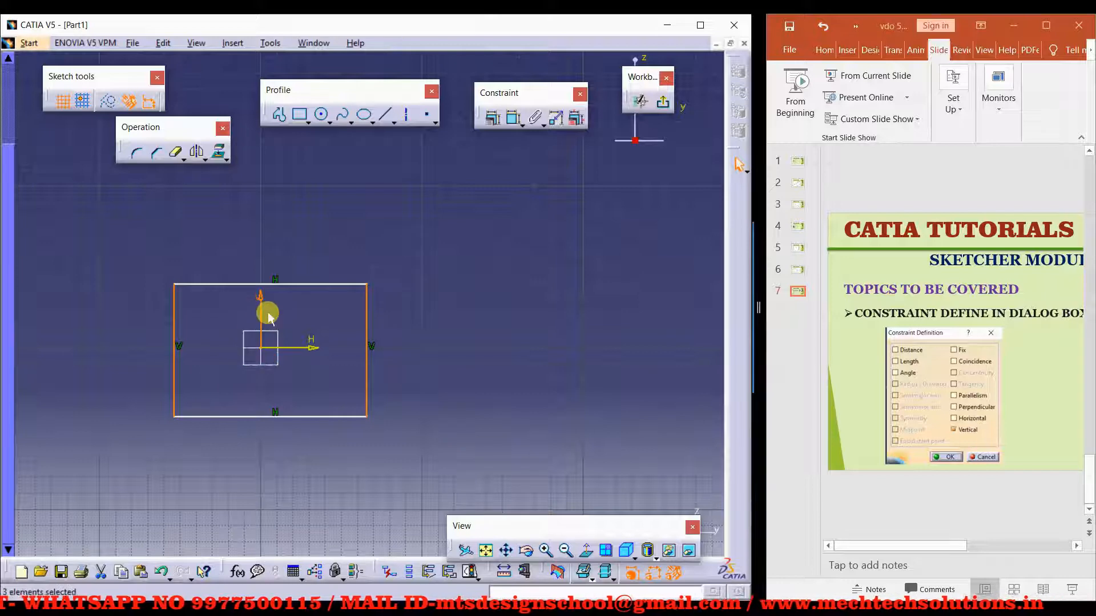
click(492, 120)
click(536, 267)
click(587, 320)
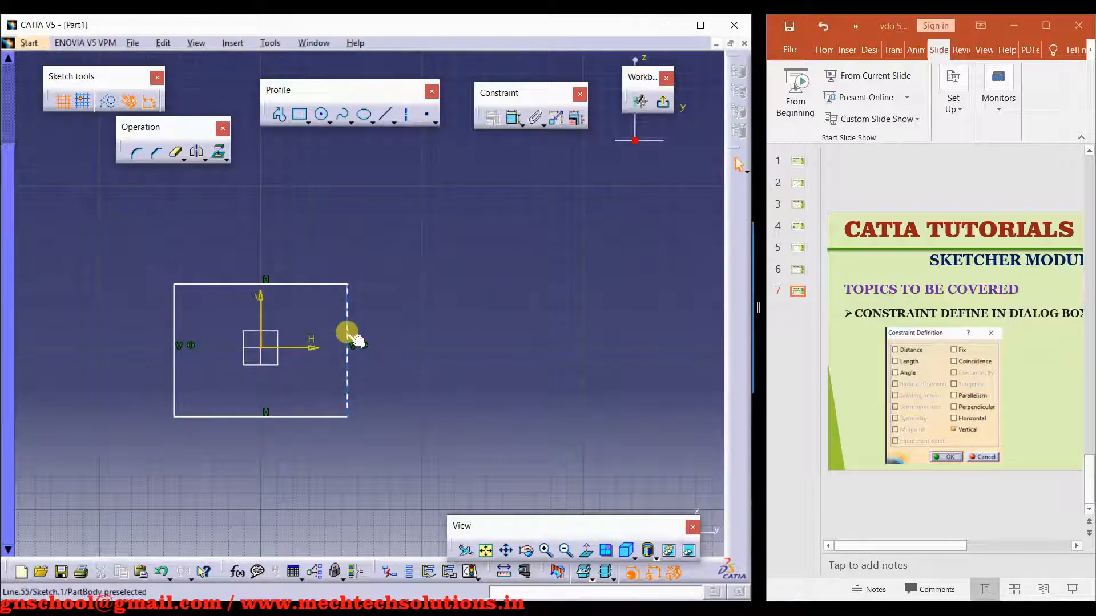
- Move the rectangle's right and left sides to test their symmetry about the vertical axis
drag(350, 337, 388, 337)
drag(139, 350, 170, 343)
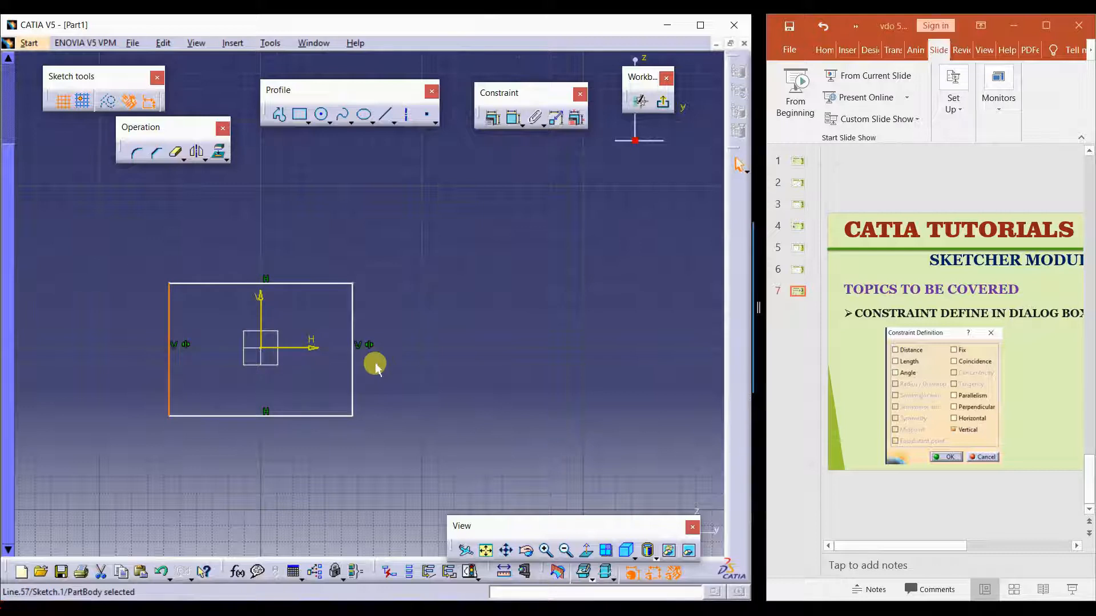
click(365, 344)
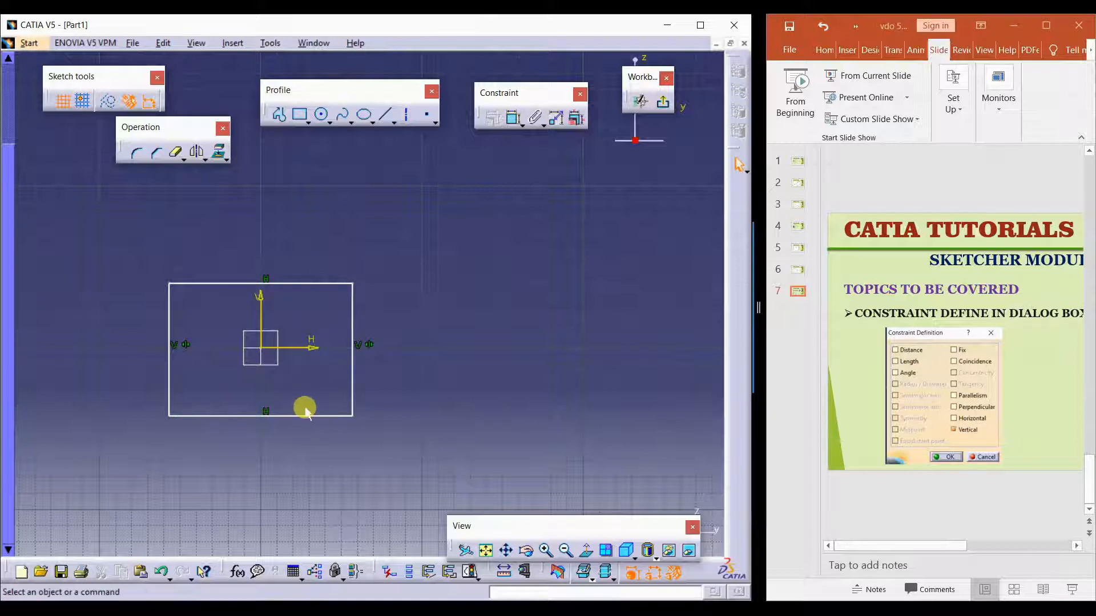
- Constrain the rectangle's upper and lower sides symmetric about the horizontal axis, and shrink the rectangle by its upper-right corner
click(301, 284)
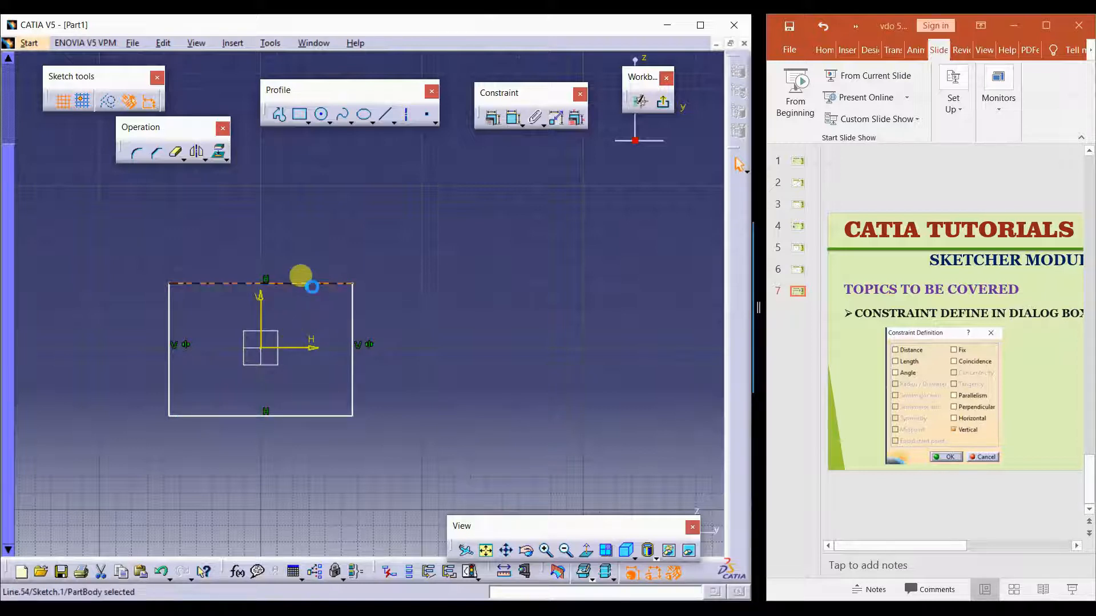
ctrl+click(303, 415)
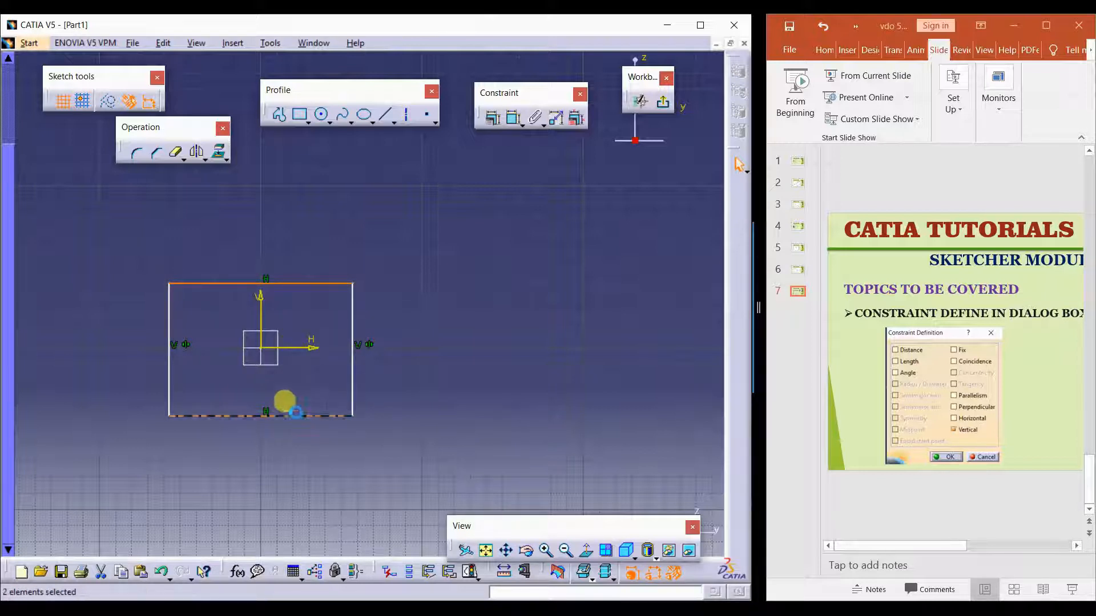
ctrl+click(298, 347)
click(492, 118)
click(529, 265)
click(584, 321)
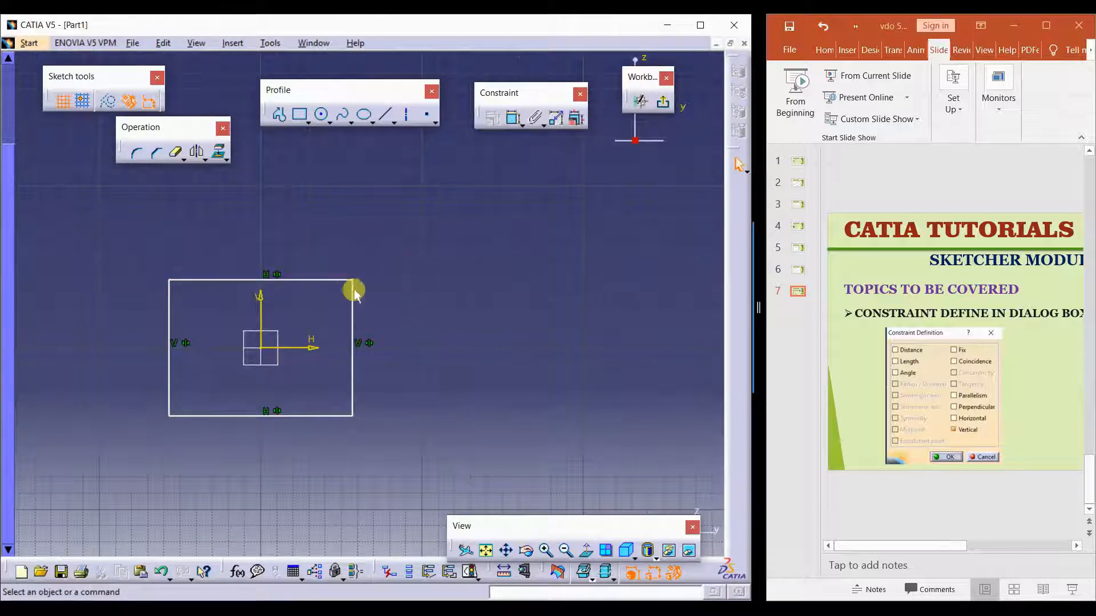
drag(353, 280, 322, 297)
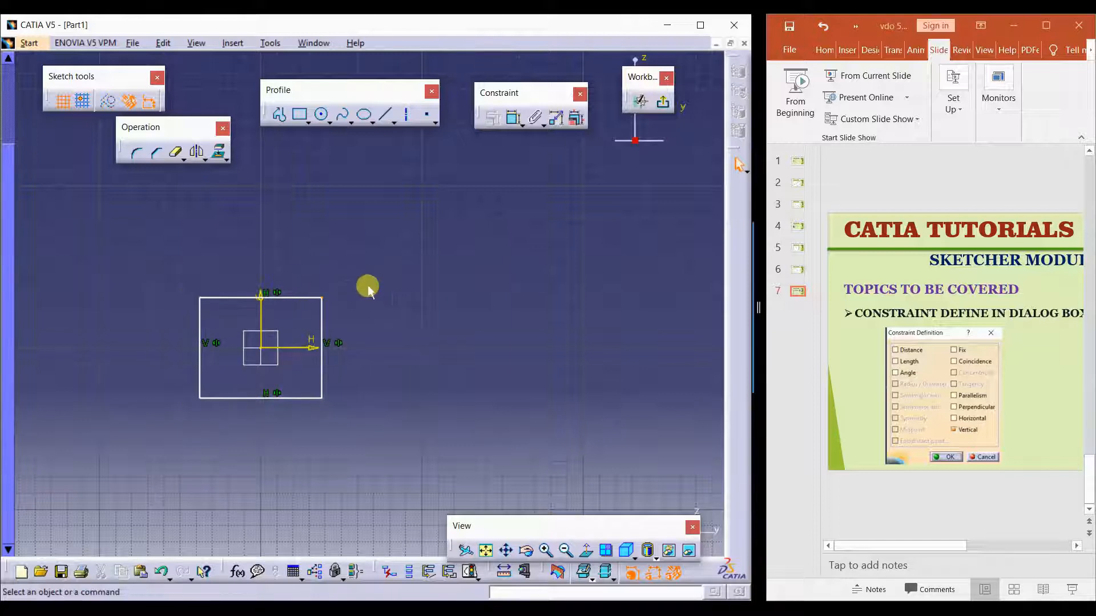
- Delete the rectangle and draw a circle about 15.5 mm in radius above and to the left of the origin
key(ctrl+a)
key(Delete)
click(322, 114)
click(189, 277)
click(203, 254)
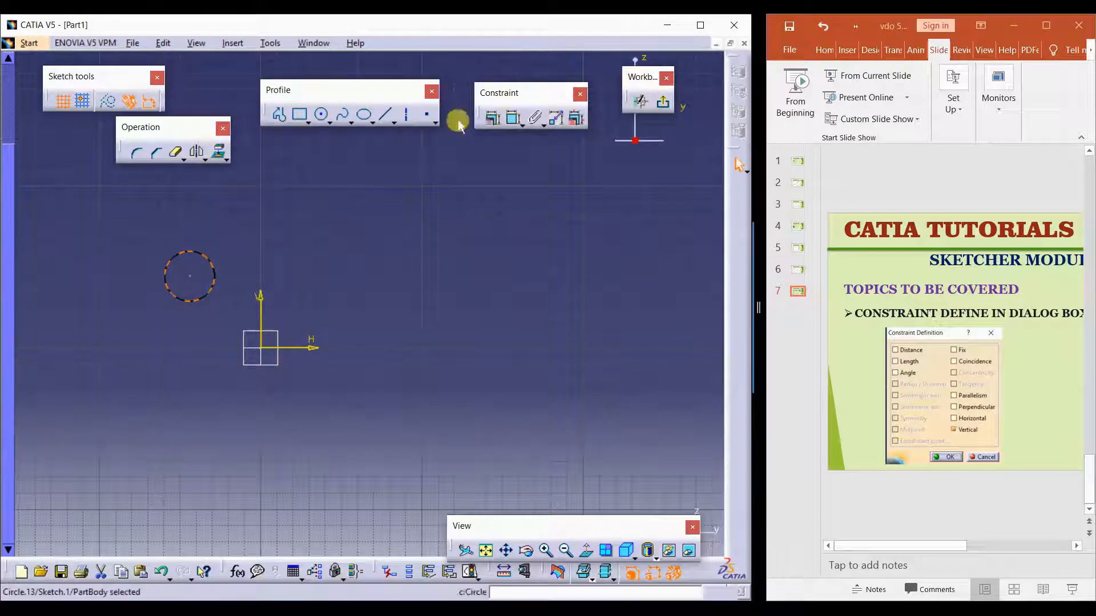
- Add a radius constraint to the circle and set it to 15 mm
click(492, 117)
click(223, 223)
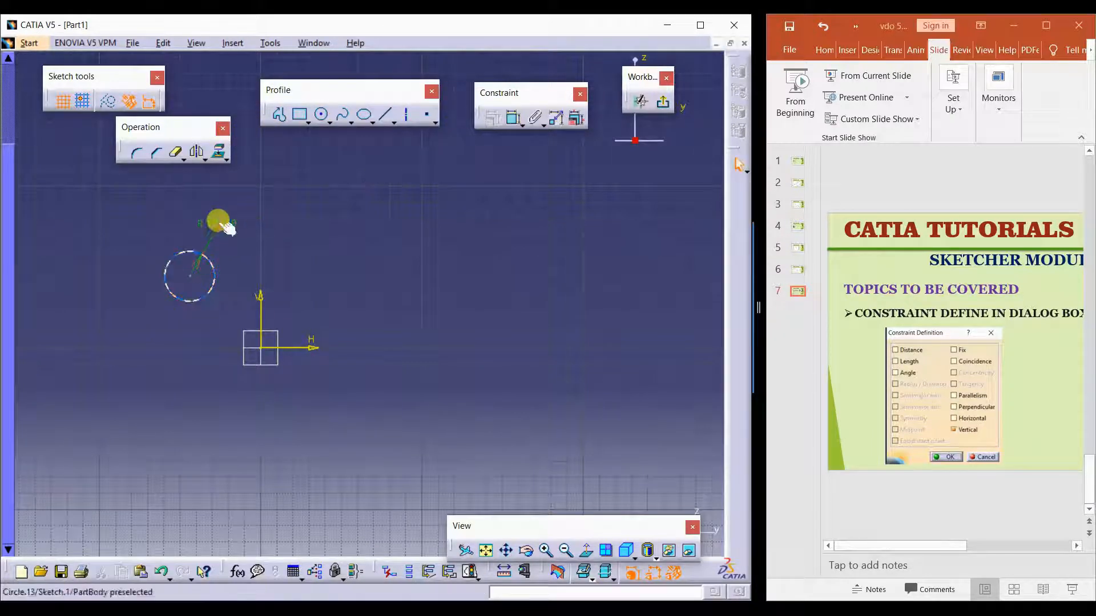
double_click(236, 219)
text(15)
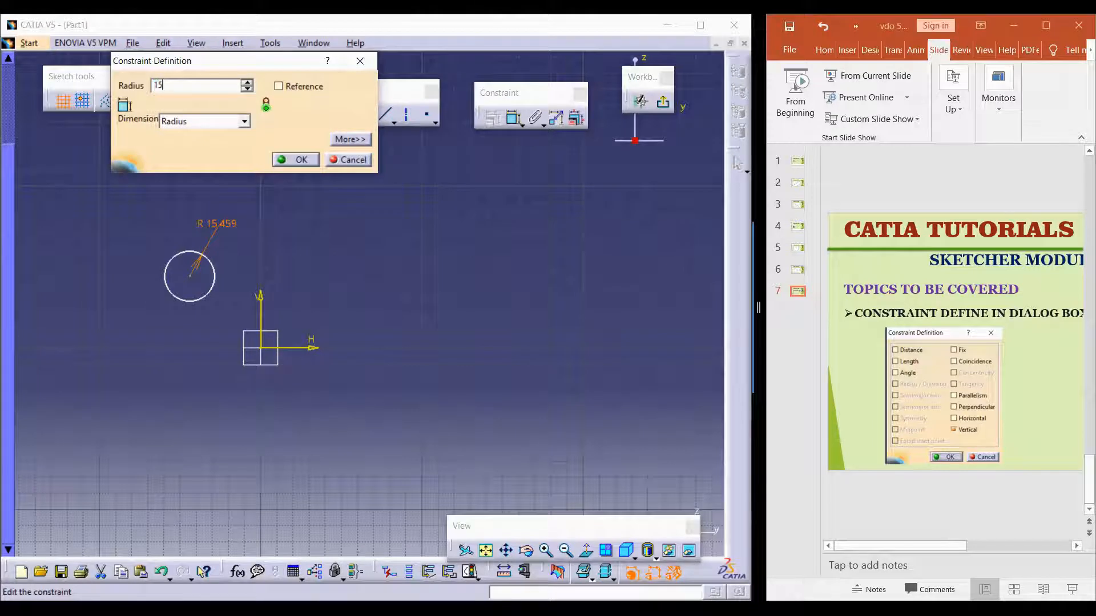
key(Return)
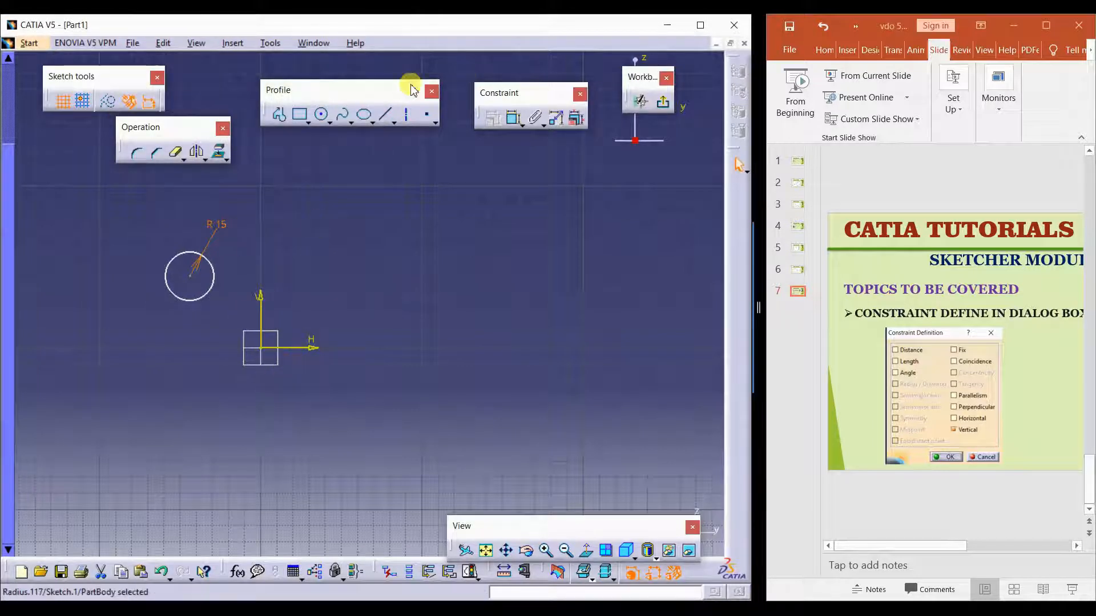
click(214, 271)
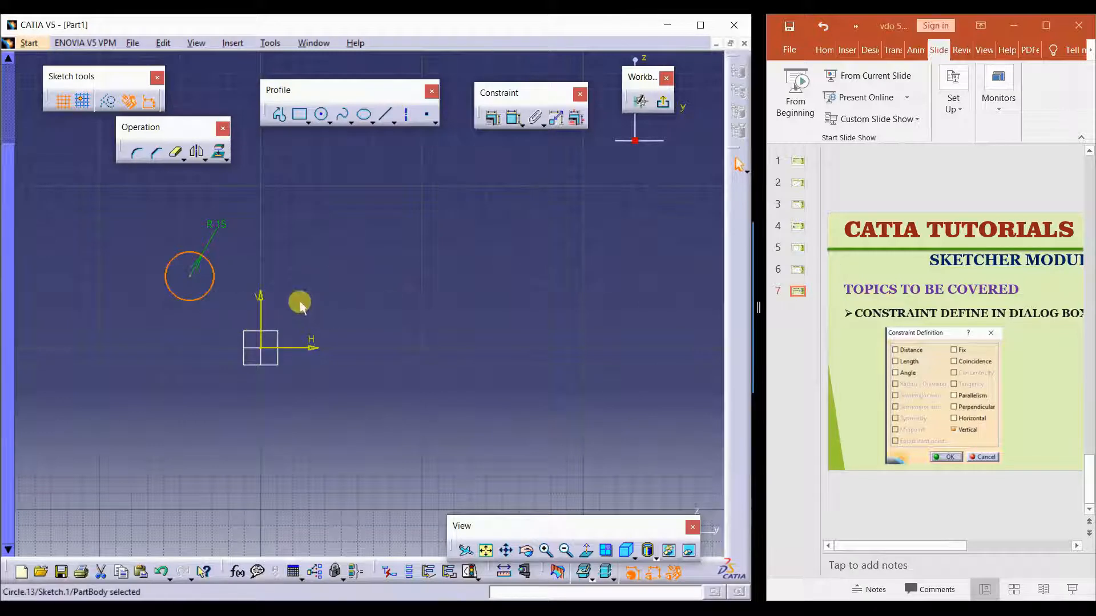
- Draw a second circle on the other side of the vertical axis, level with the first, and constrain its radius to 15 mm
click(323, 116)
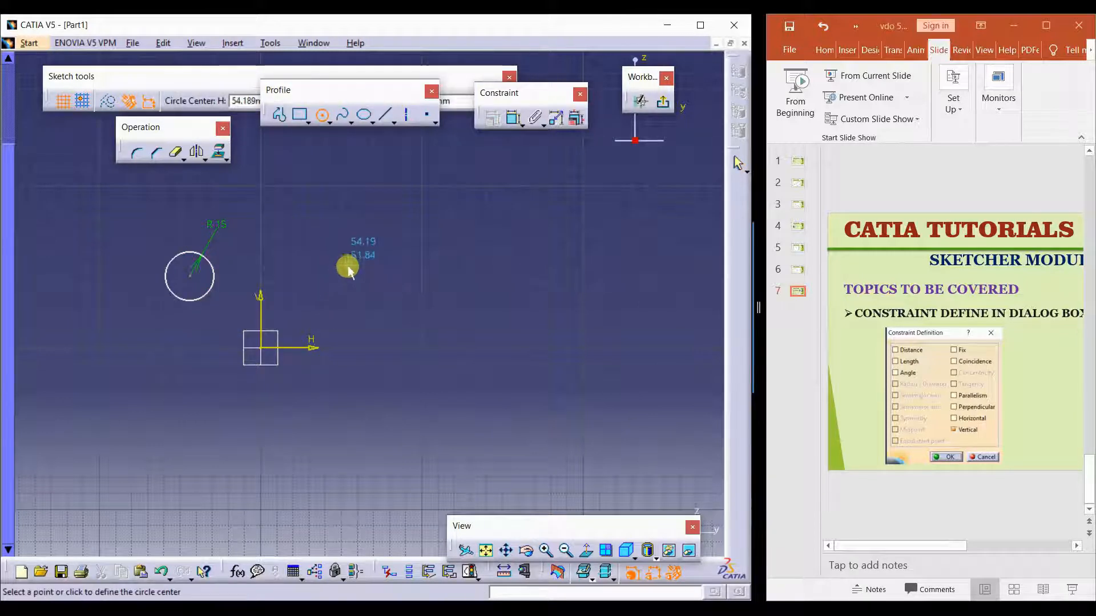
click(345, 277)
click(354, 252)
click(493, 117)
click(381, 225)
double_click(378, 226)
text(15mm)
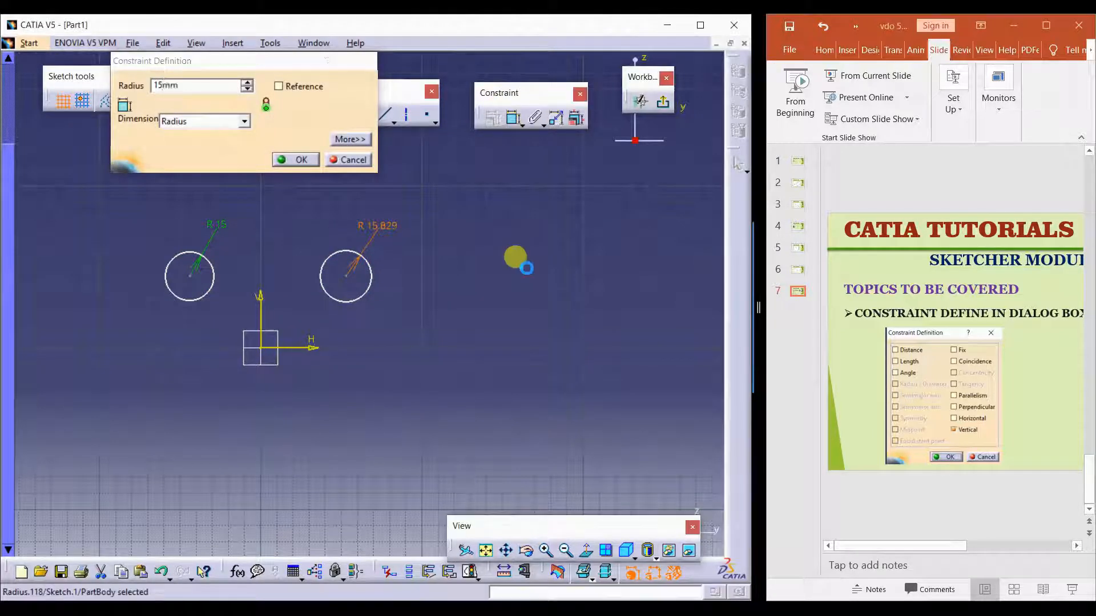
key(Return)
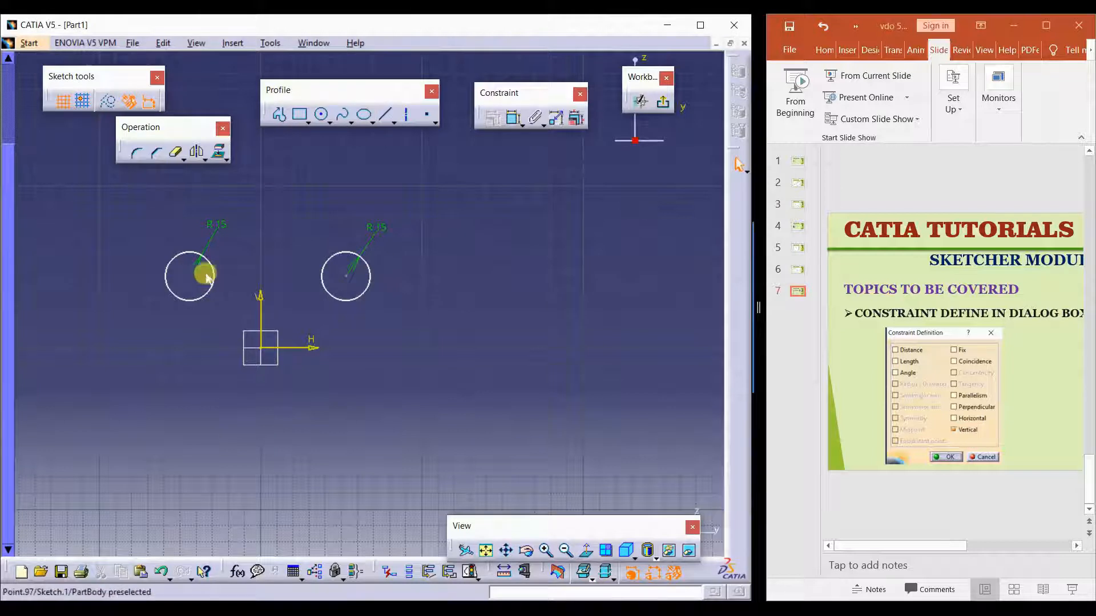
- Dimension the distance between the two circle centres and set it to 90 mm
click(513, 118)
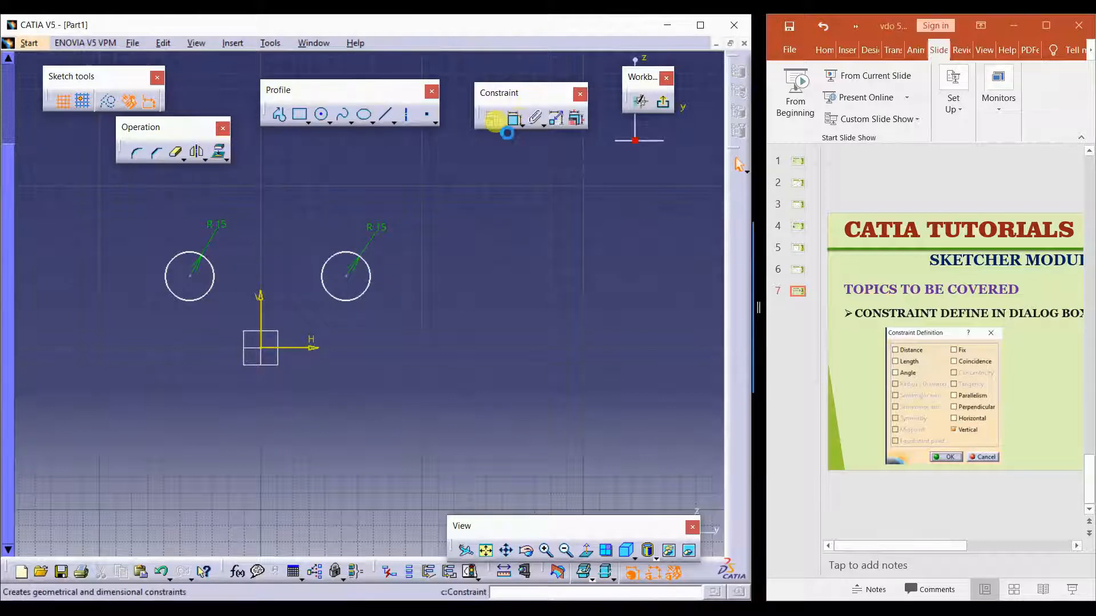
click(190, 275)
click(345, 277)
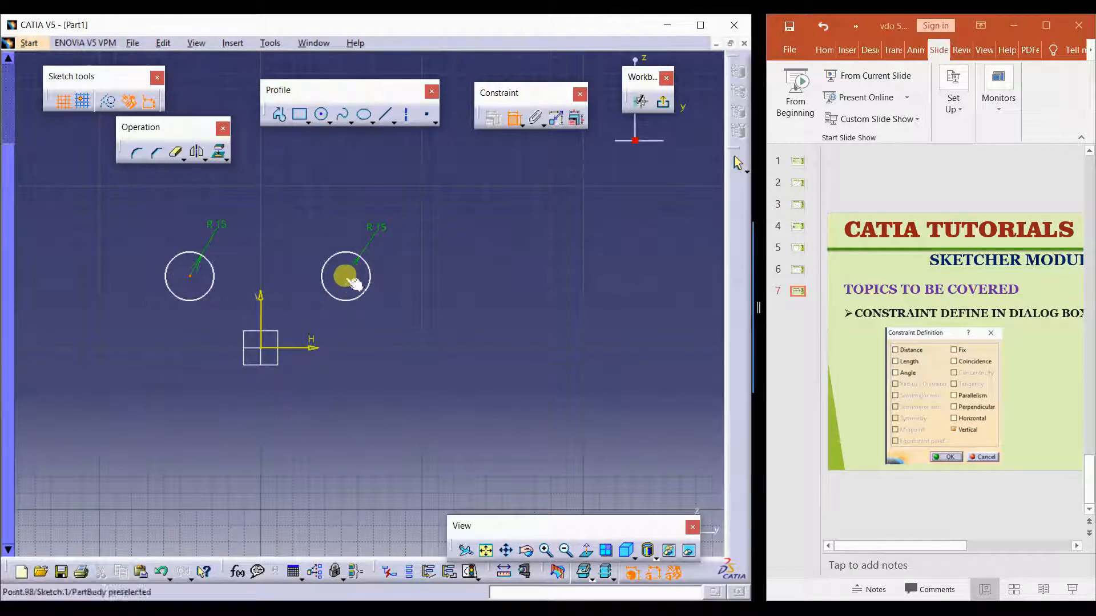
click(275, 194)
double_click(275, 194)
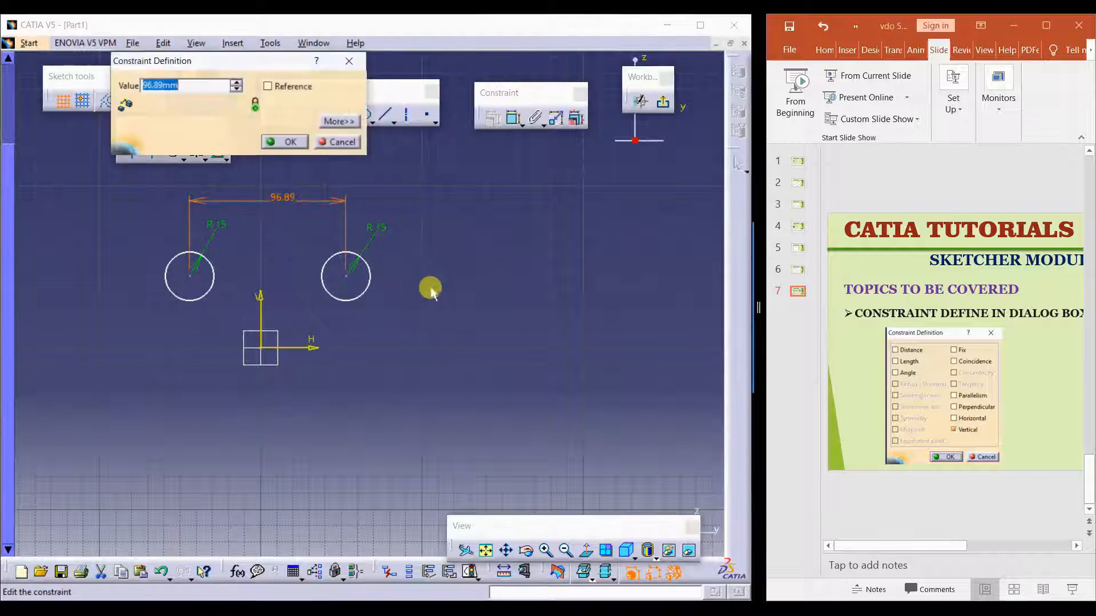
key(Return)
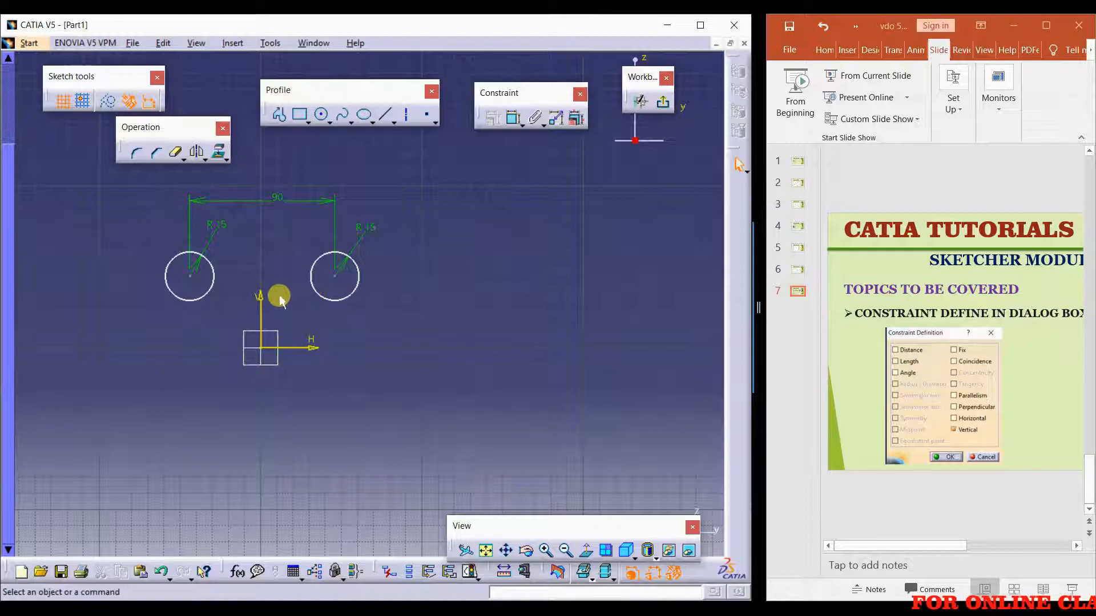
- Try to dimension the distance from the left circle's centre to the vertical axis
click(257, 298)
ctrl+click(188, 278)
click(514, 118)
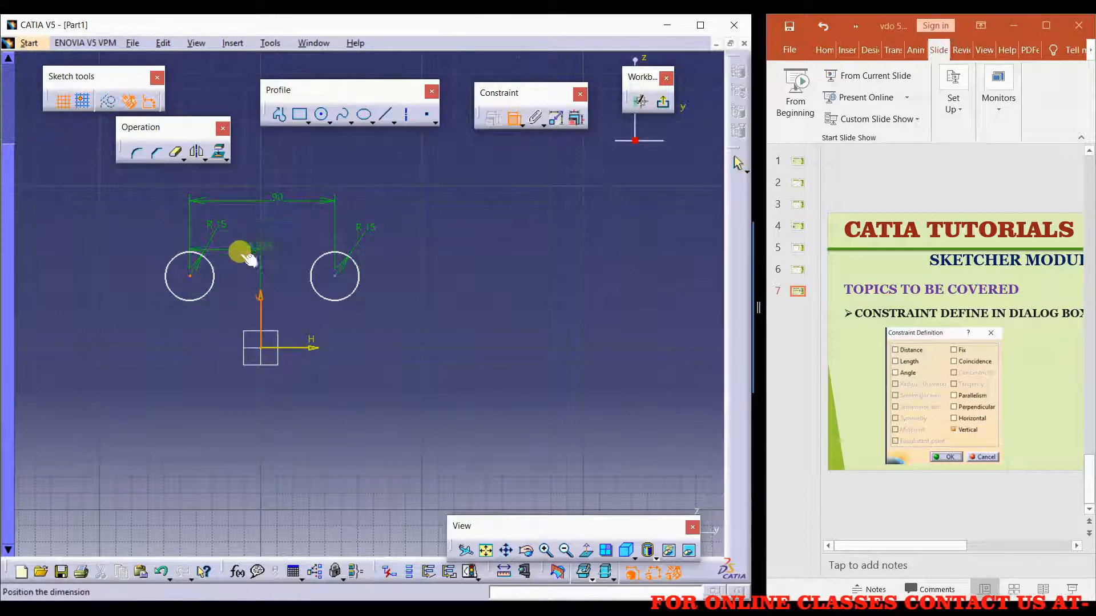
click(240, 251)
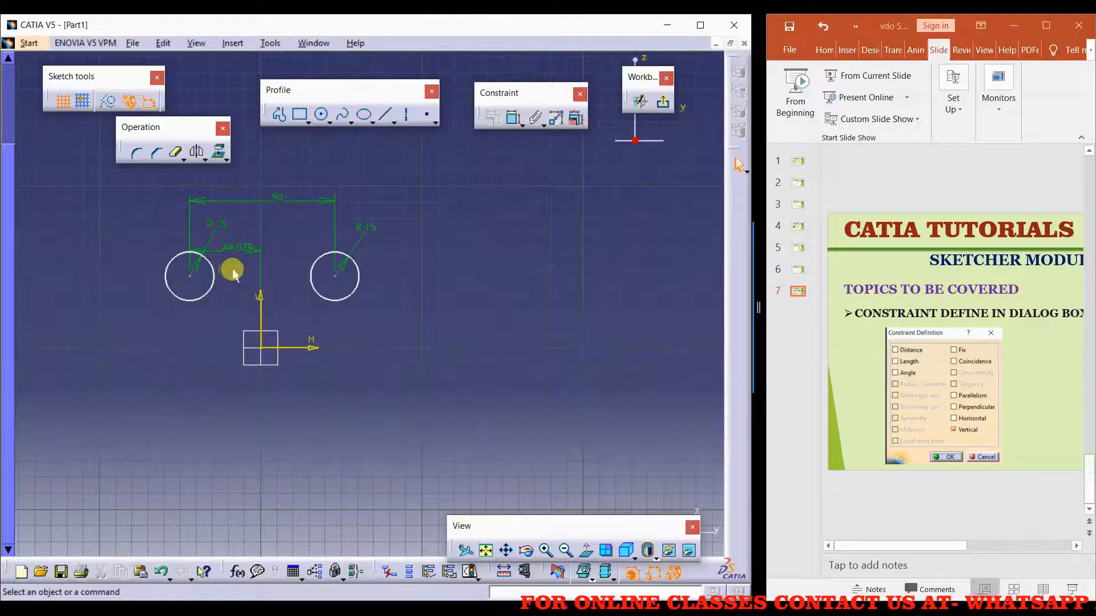
click(199, 316)
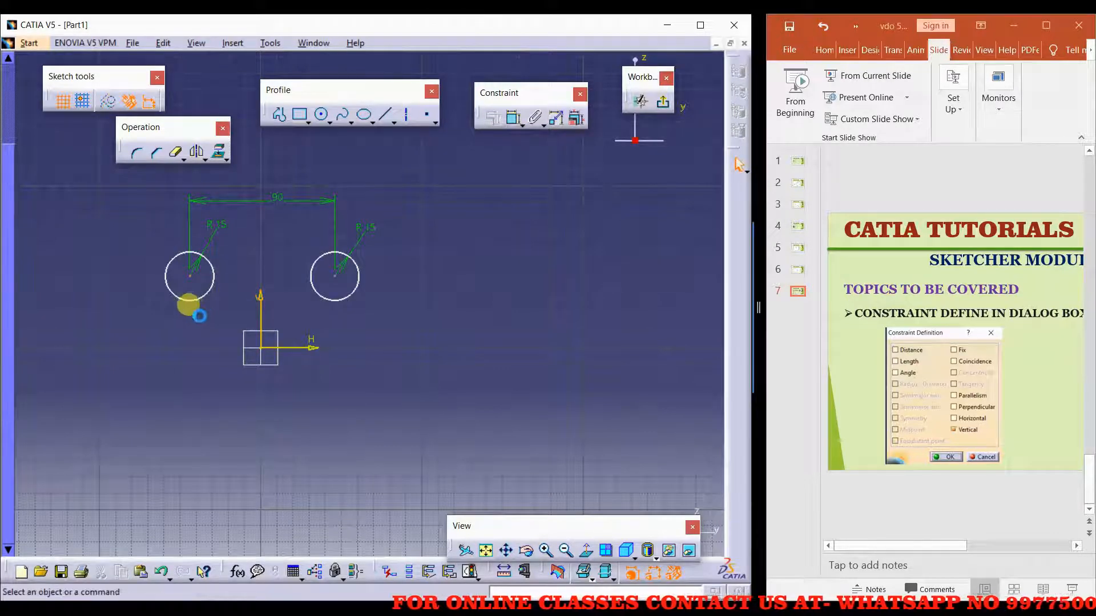
- Apply a Symmetry constraint to the two circles about the vertical axis
click(194, 299)
ctrl+click(325, 298)
ctrl+click(261, 313)
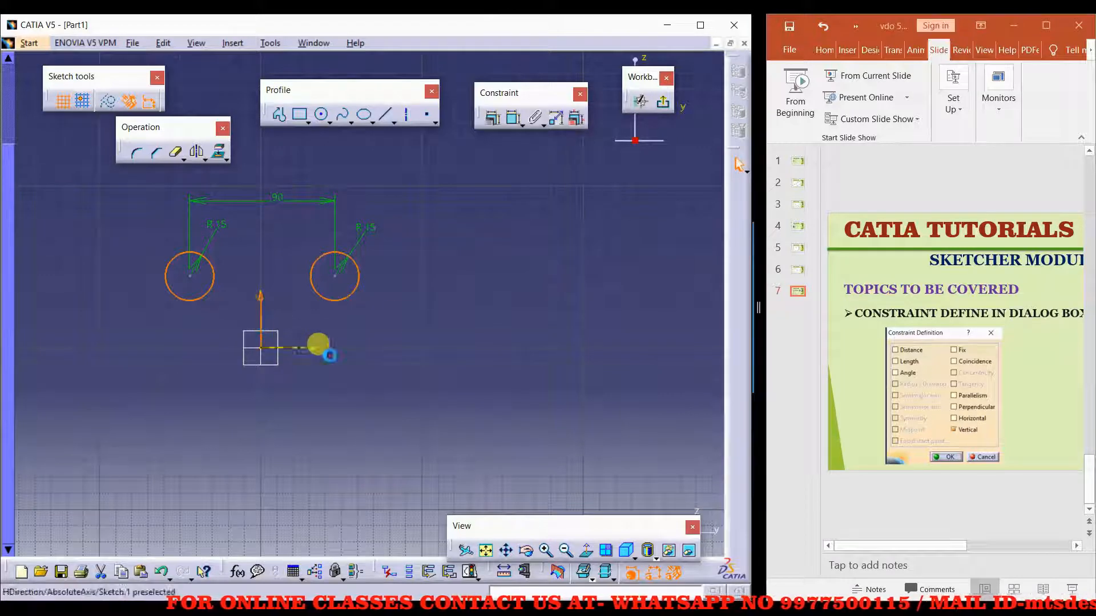
click(491, 117)
click(531, 268)
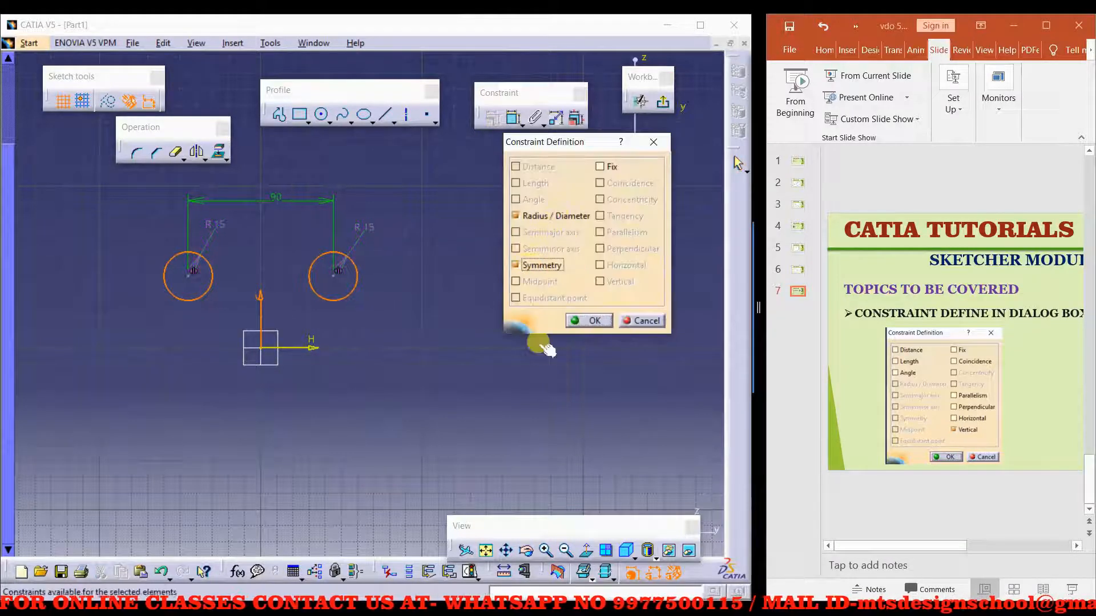
click(588, 321)
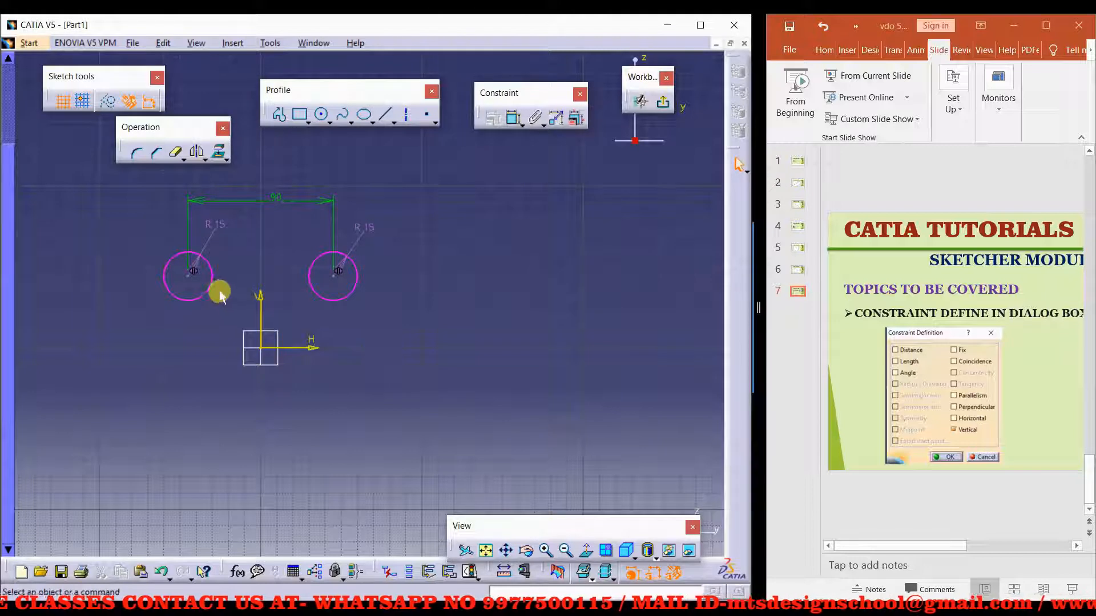
- Delete the right circle's radius constraint and move the circles to test their symmetry
click(364, 228)
key(Delete)
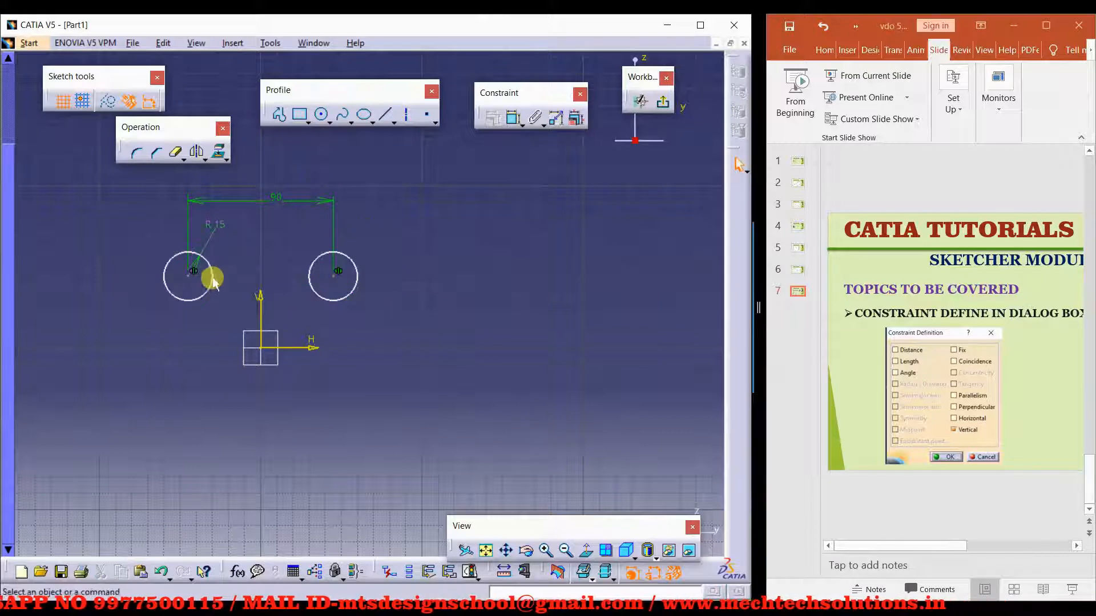
drag(208, 266, 233, 258)
drag(361, 263, 347, 284)
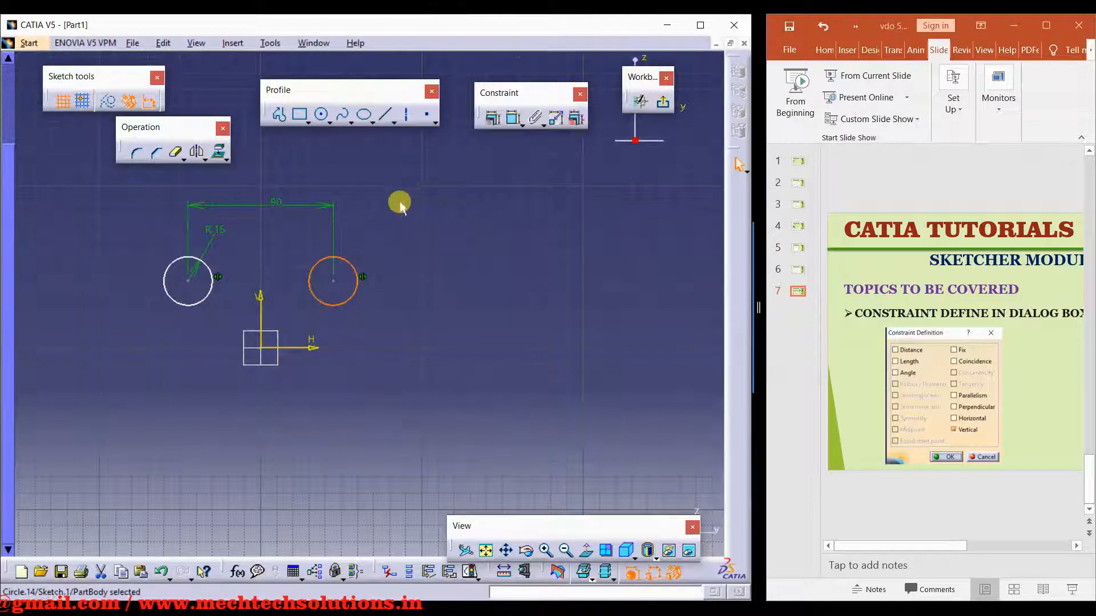
- Delete both circles with their constraints, and draw an axis line from the origin sloping up to the right
mouse_move(407, 188)
mouse_down()
mouse_move(122, 333)
mouse_move(131, 341)
mouse_up()
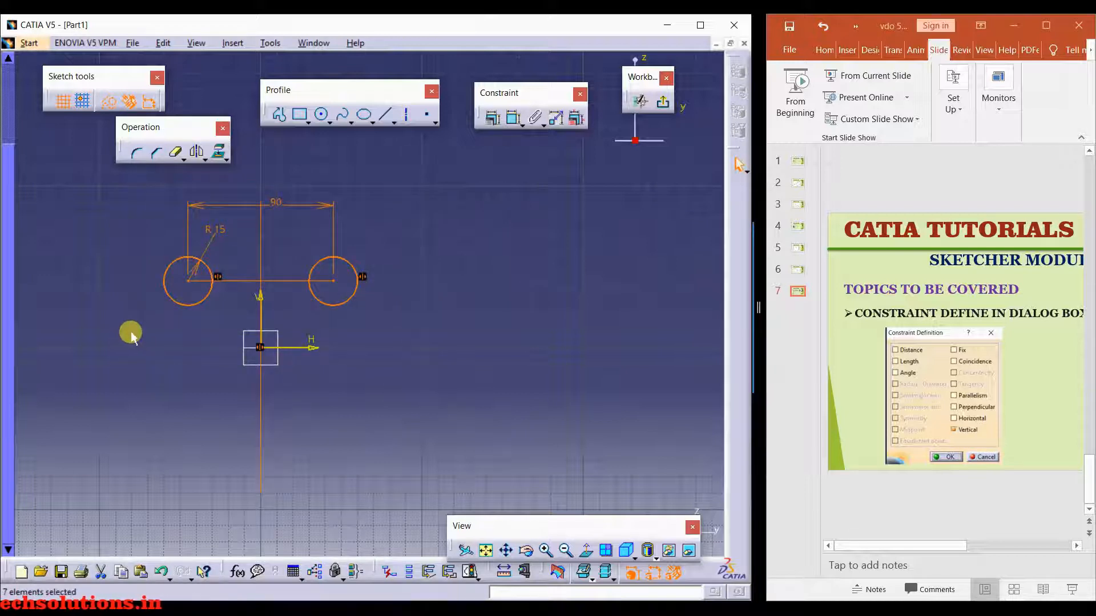
key(Delete)
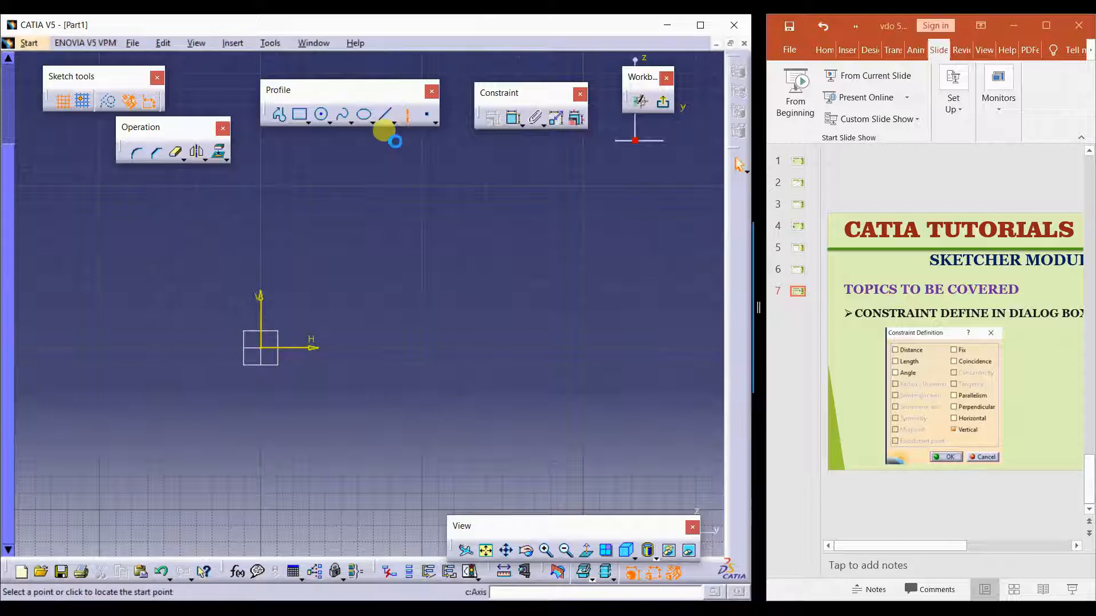
click(261, 347)
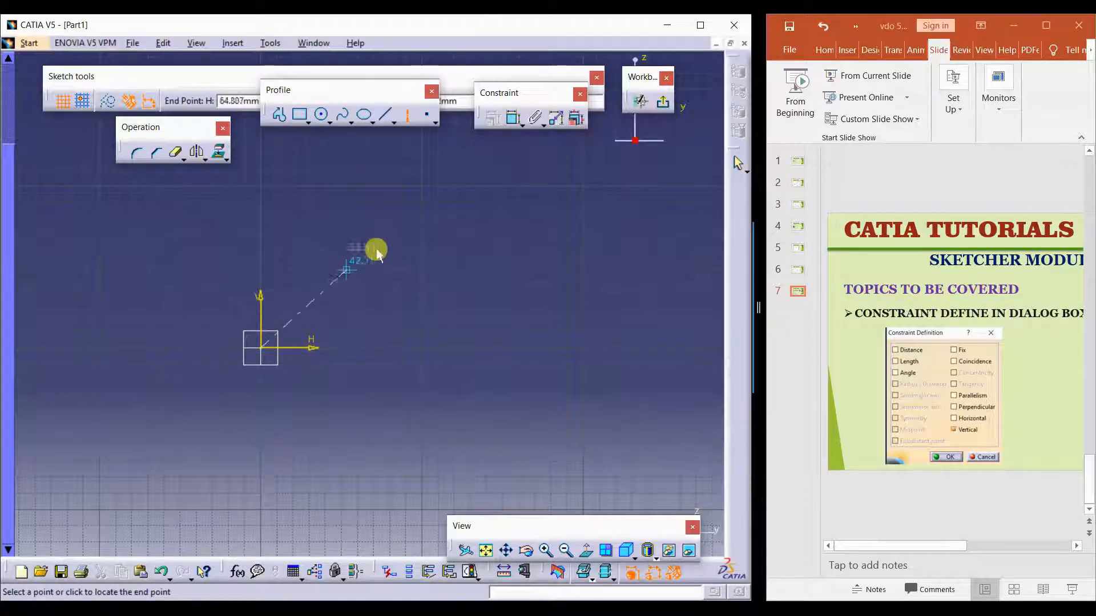
click(401, 238)
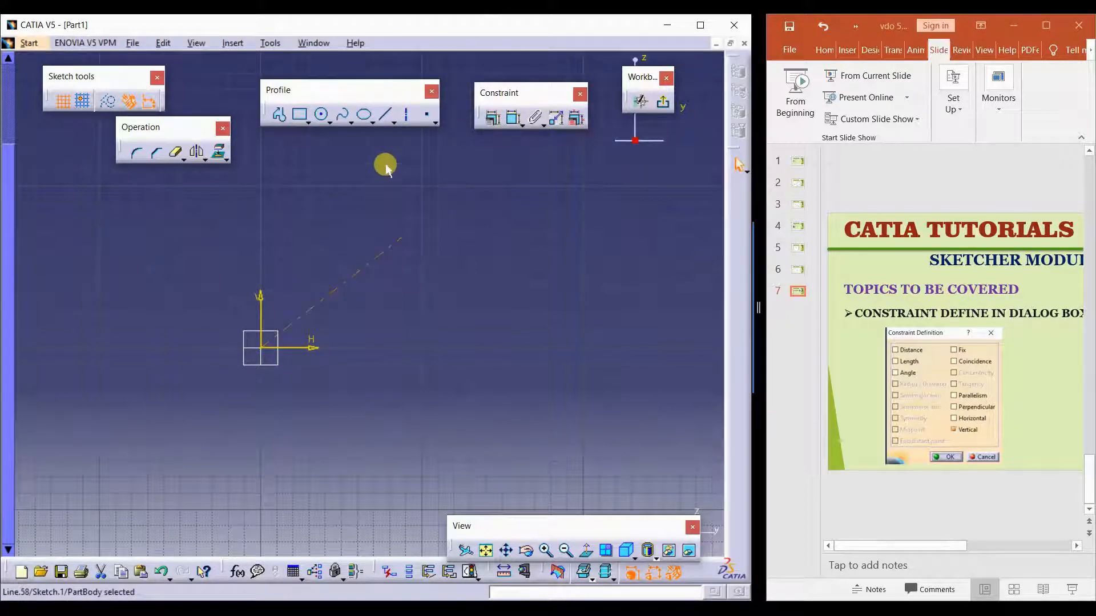
- Draw a second axis line from the origin sloping down to the right
click(407, 114)
click(261, 347)
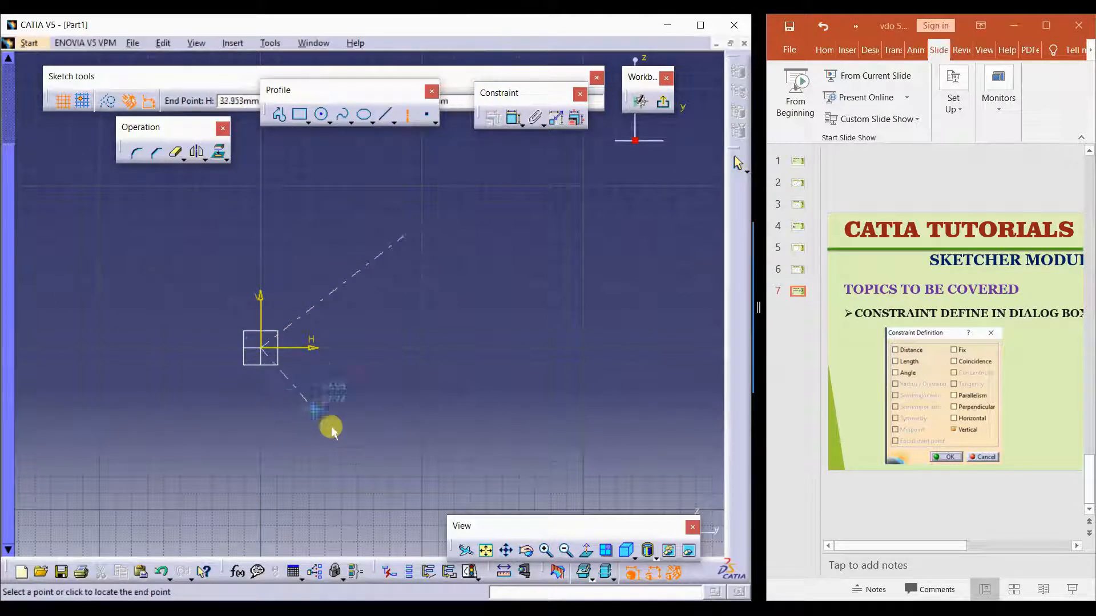
click(383, 416)
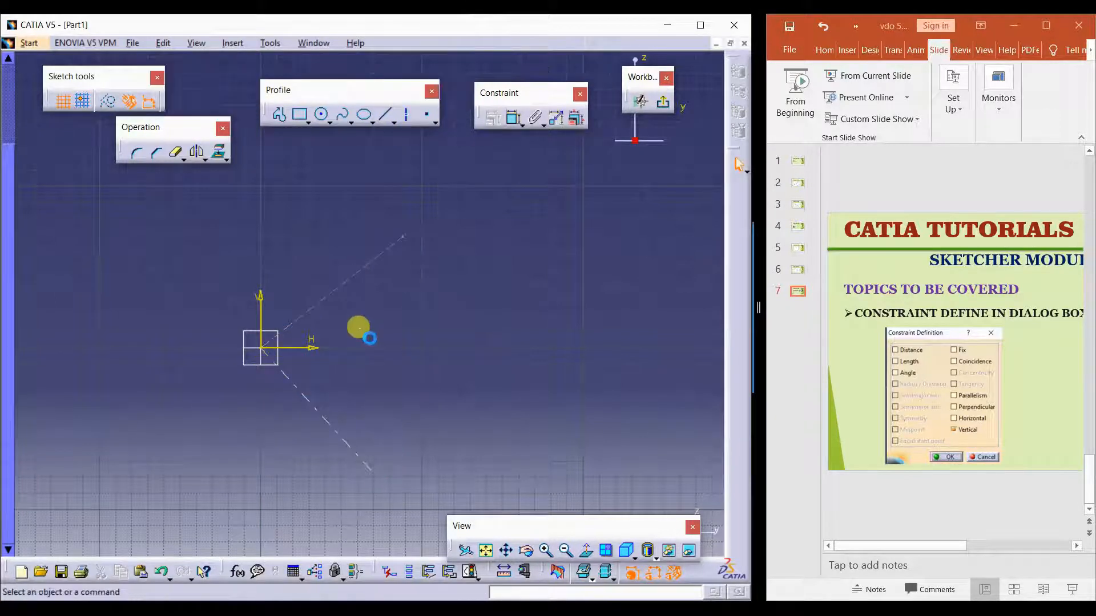
- Dimension the angle between the two axis lines and set it to 90°
click(504, 125)
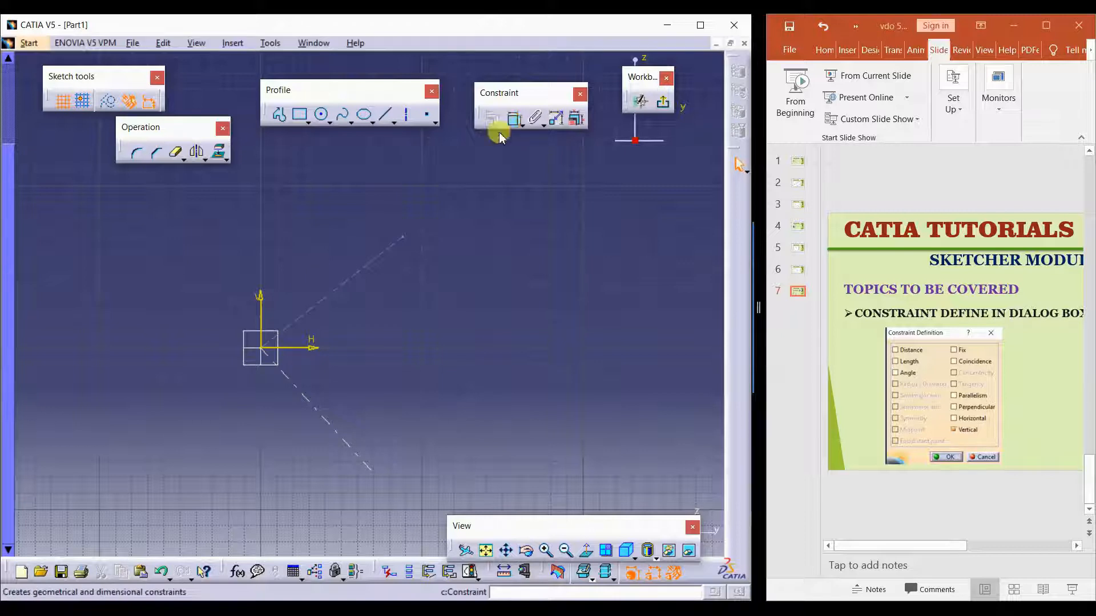
click(317, 304)
click(301, 384)
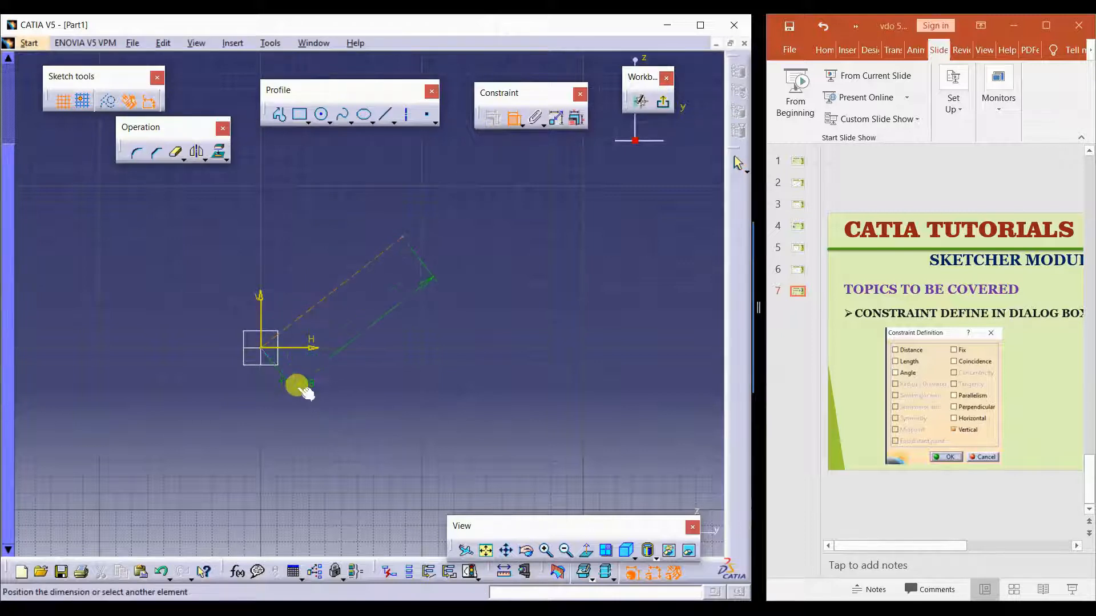
click(344, 354)
double_click(344, 354)
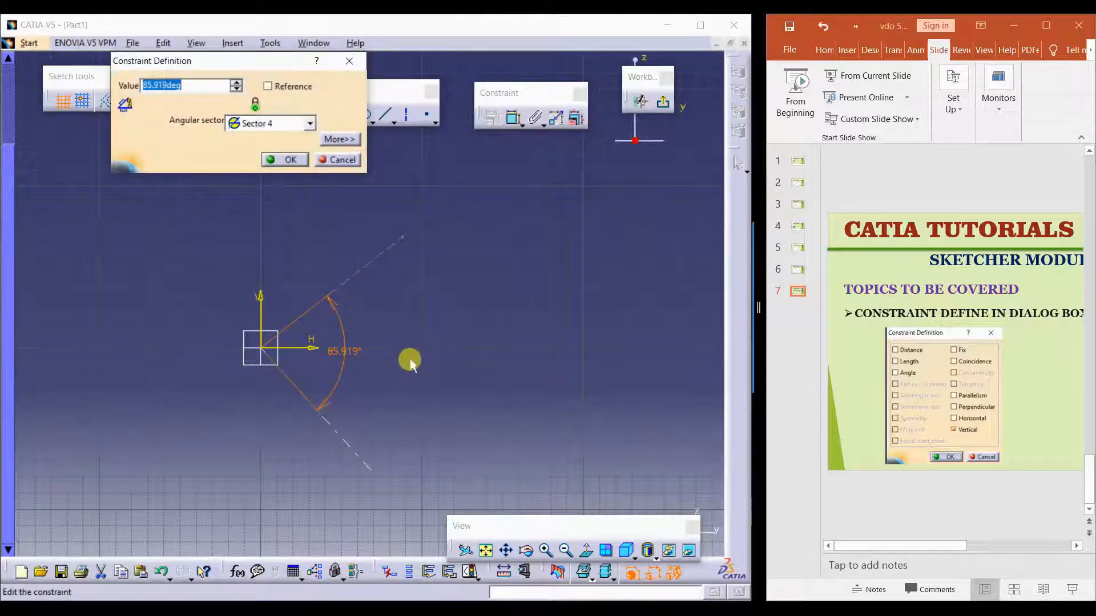
key(Return)
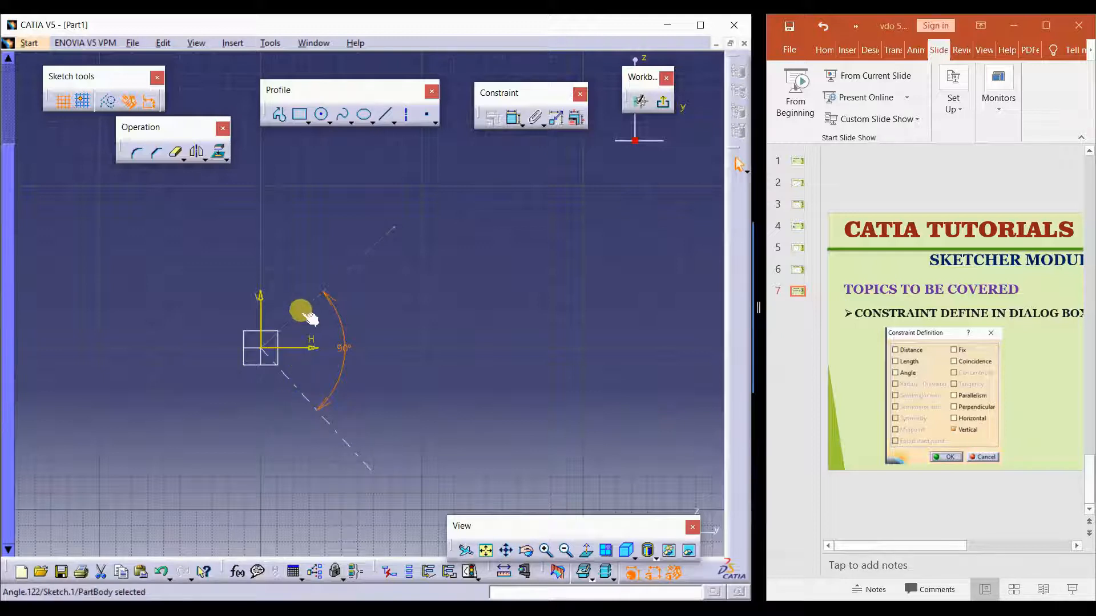
- Apply a Symmetry constraint to the two sloping axis lines about the horizontal axis, and move the upper one to test it
click(306, 395)
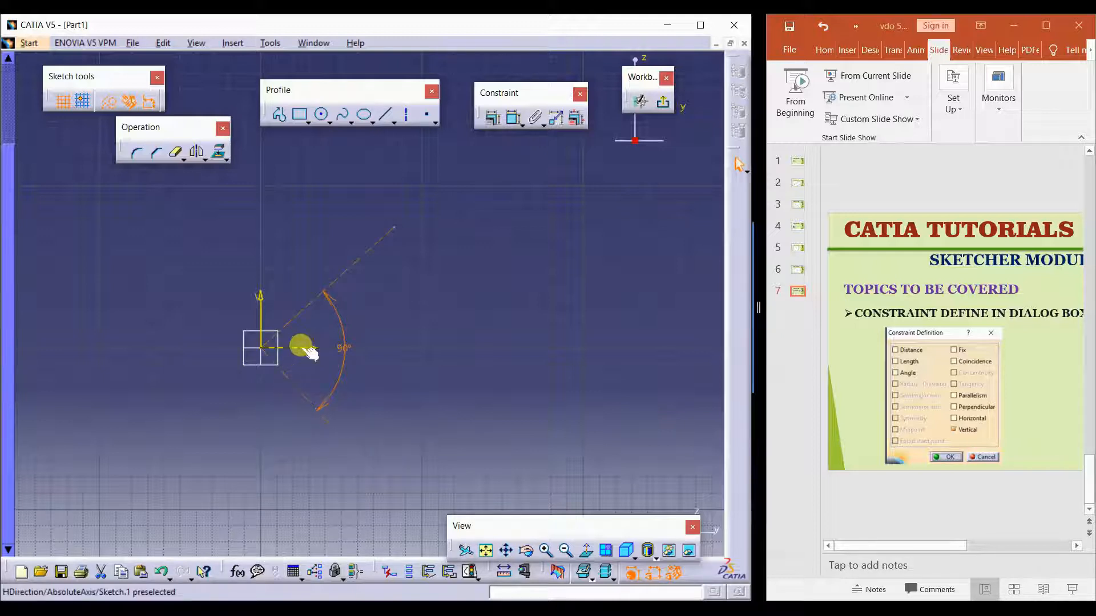
click(493, 118)
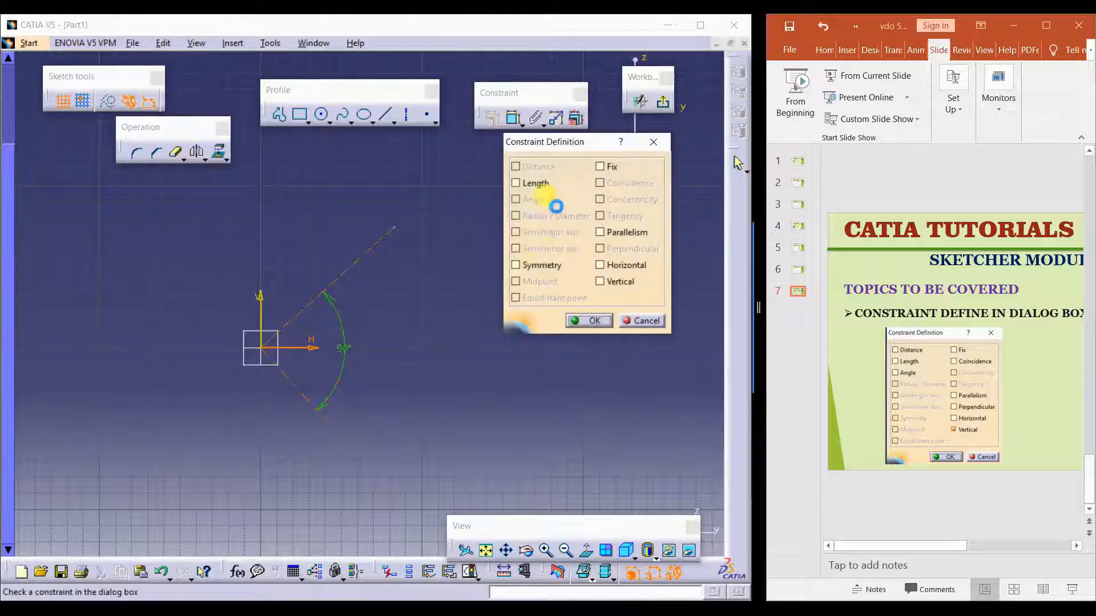
click(531, 264)
click(588, 321)
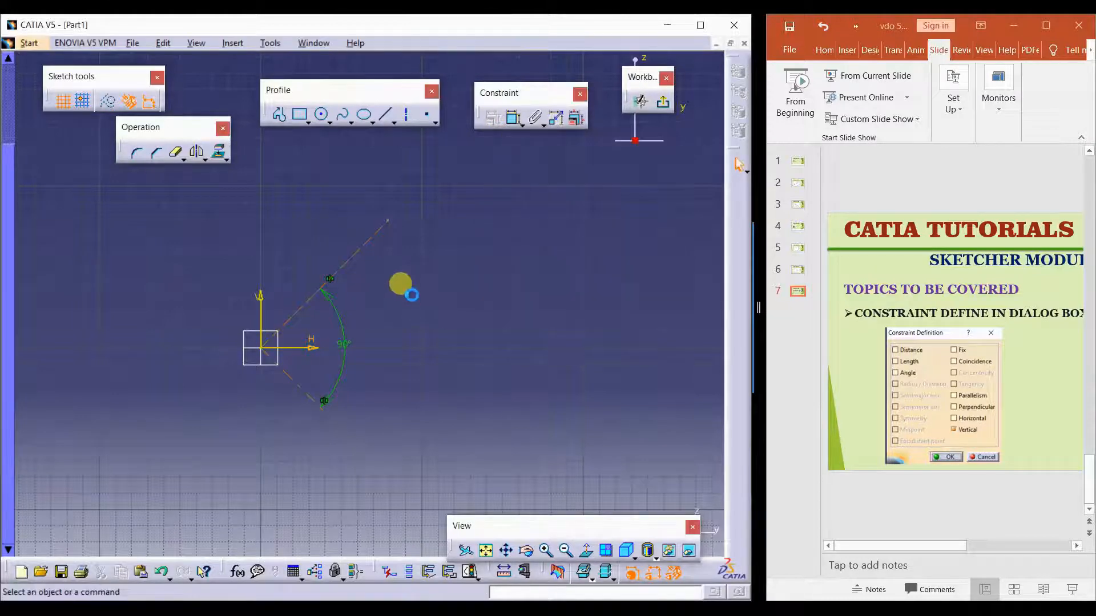
drag(364, 261, 407, 255)
- Delete both axis lines with their constraints, and draw a horizontal line from the origin to the right
mouse_move(433, 173)
mouse_down()
mouse_move(303, 428)
mouse_move(217, 495)
mouse_up()
key(Delete)
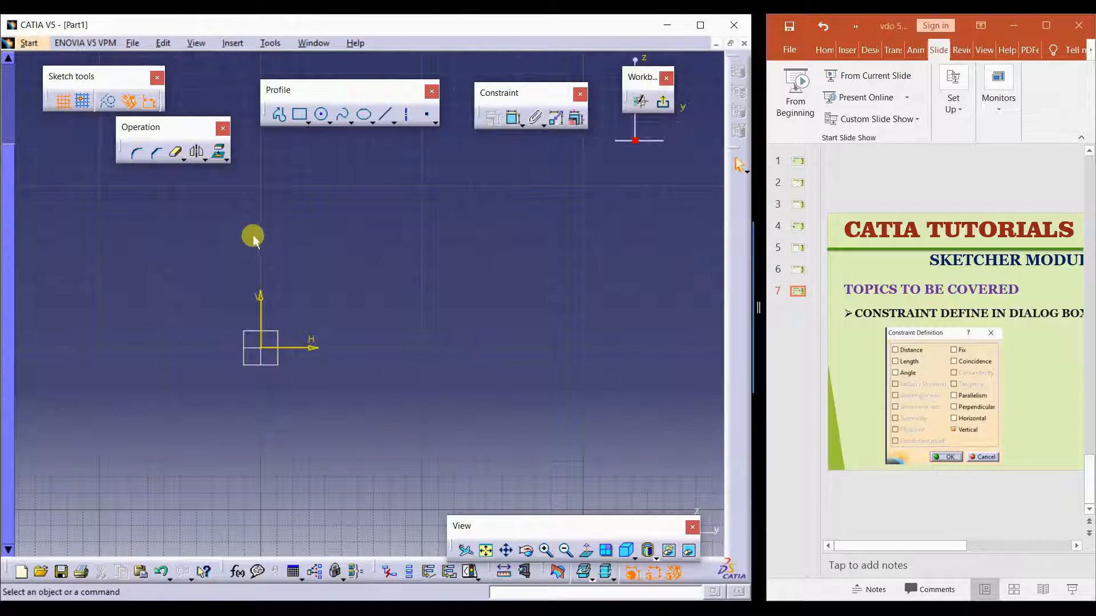
click(386, 114)
click(260, 347)
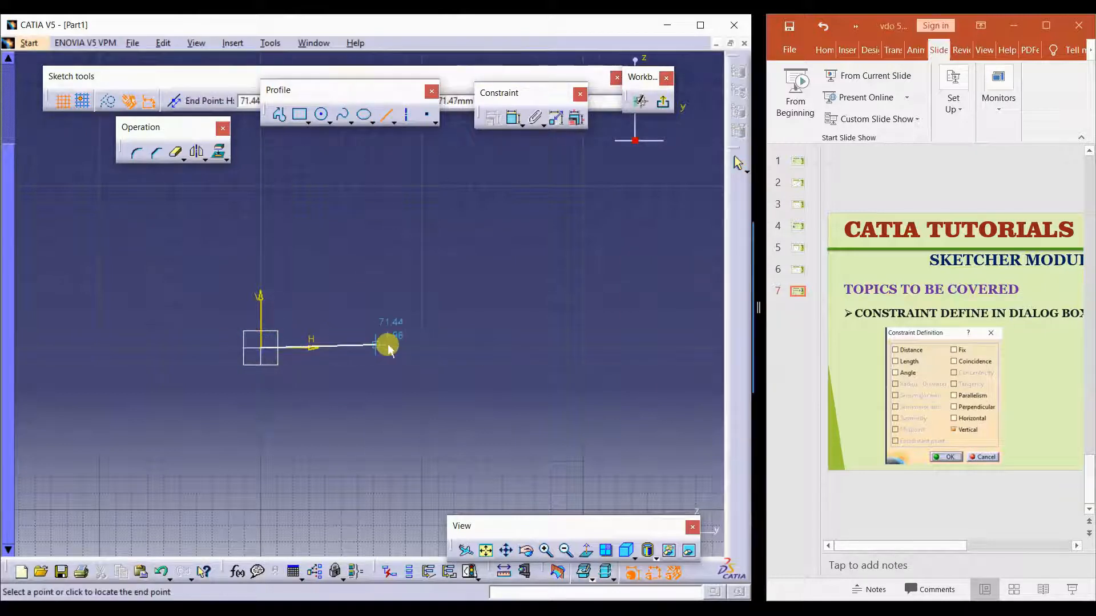
click(437, 349)
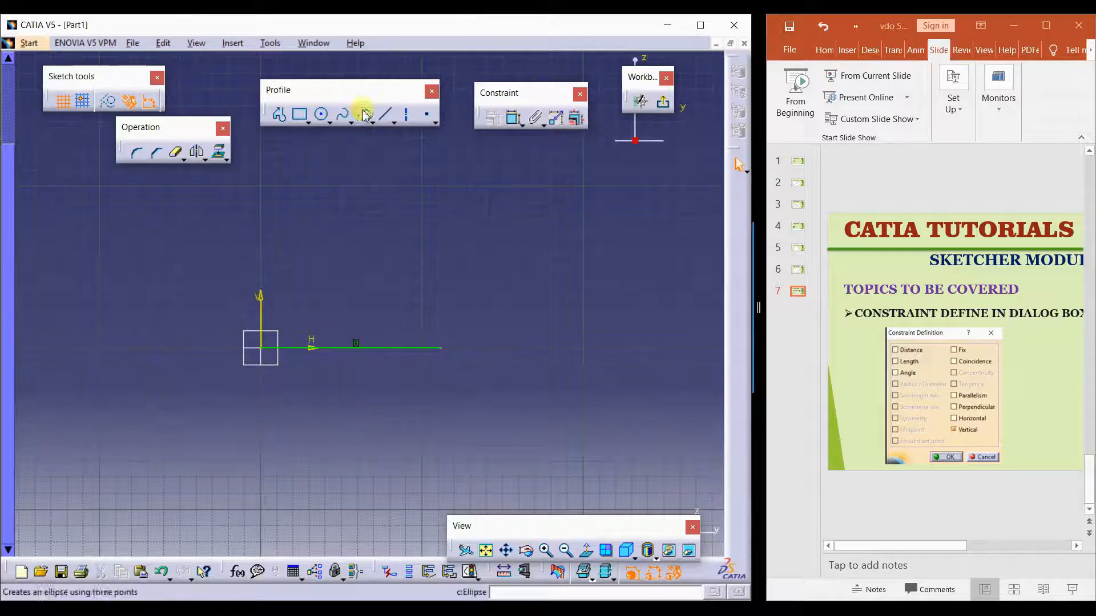
- Draw a vertical line upward from a point partway along the horizontal line
click(383, 117)
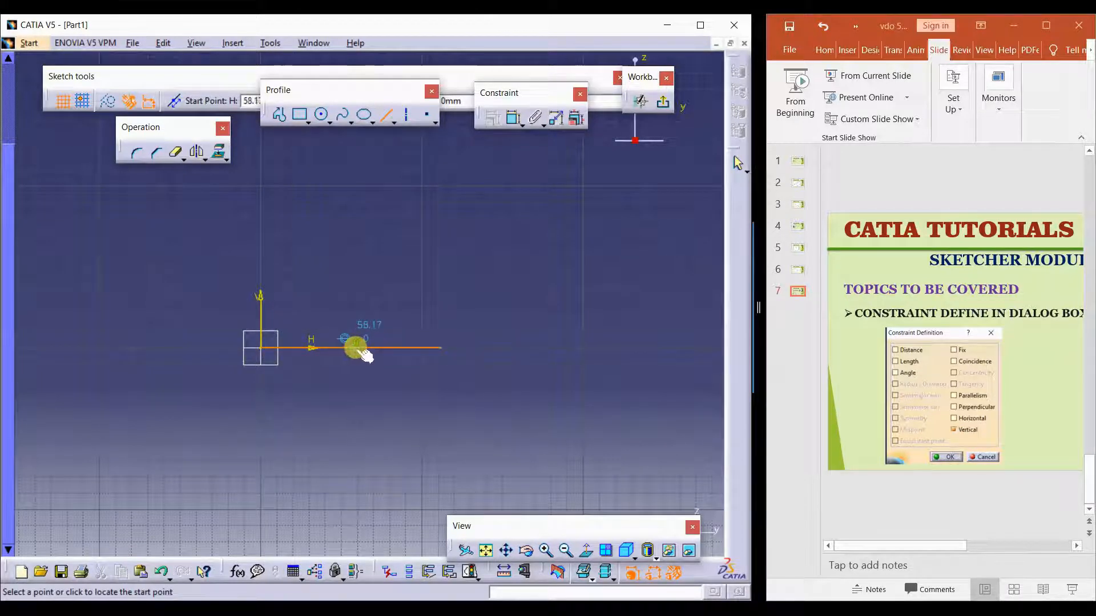
click(368, 323)
click(364, 228)
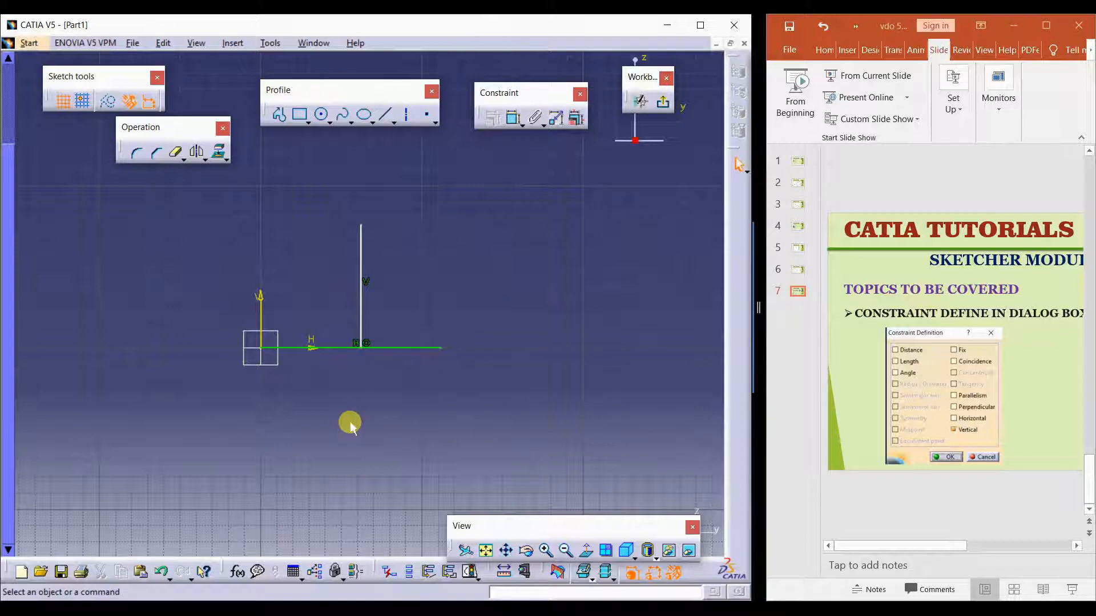
- Try a Midpoint constraint between the vertical line's lower endpoint and the horizontal line, and undo it
click(361, 346)
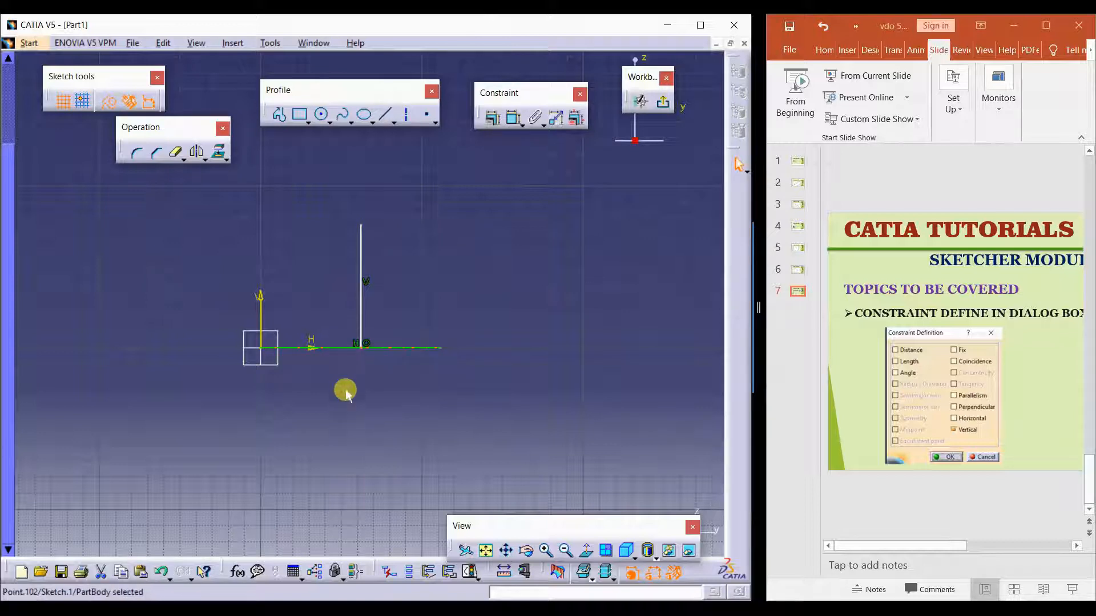
click(352, 387)
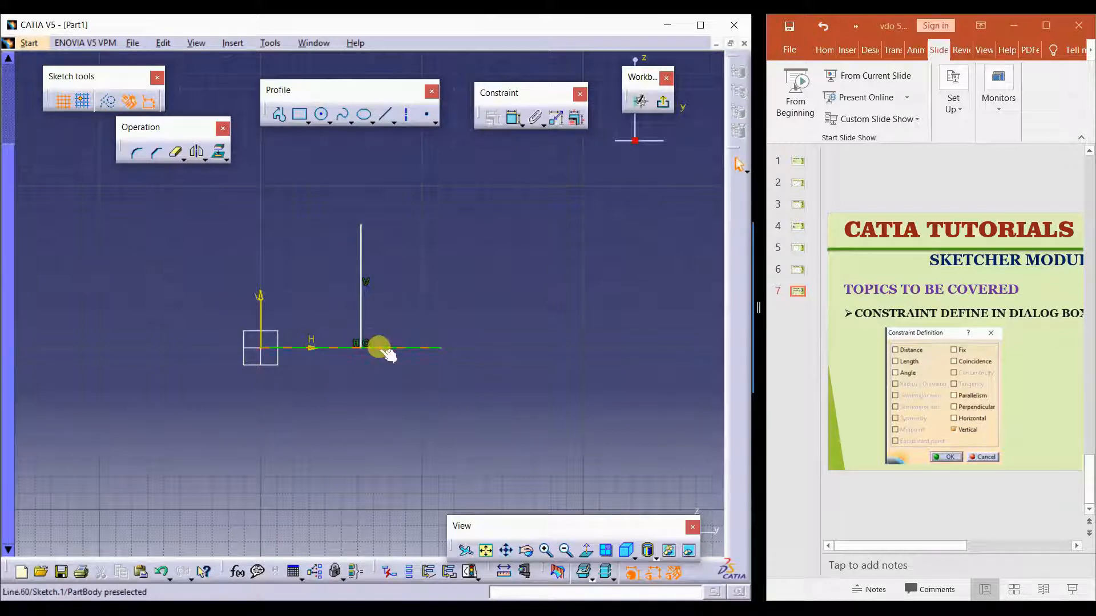
click(378, 347)
ctrl+click(362, 346)
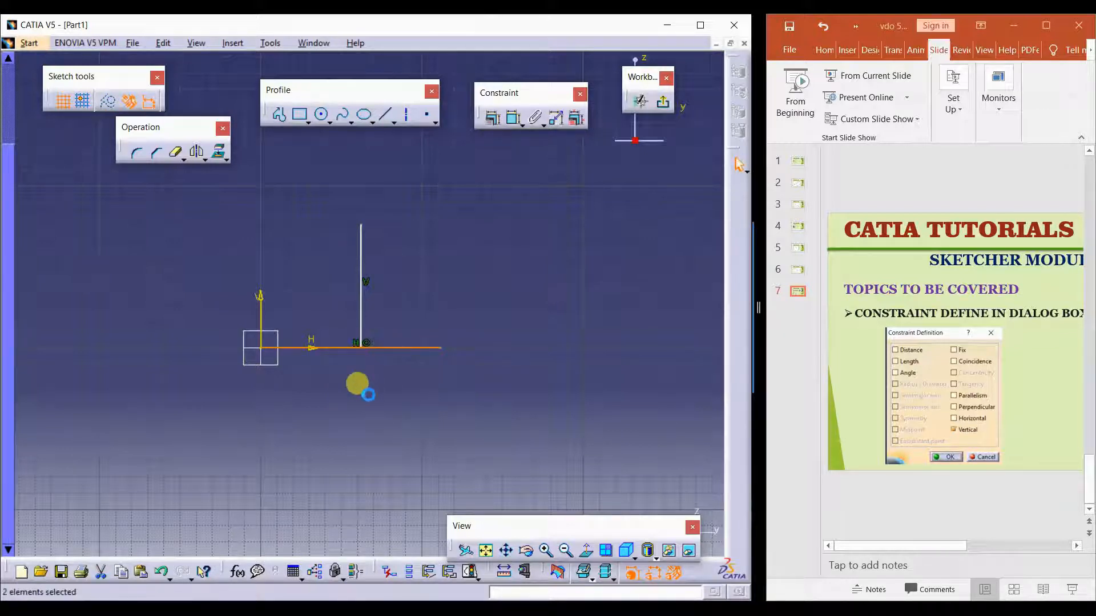
click(492, 118)
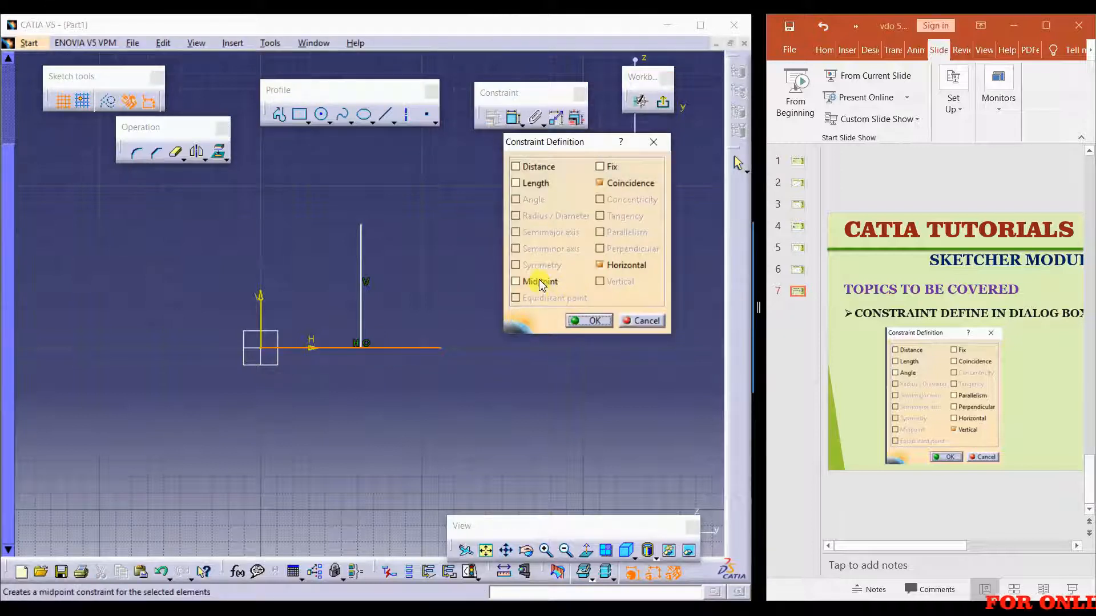
click(583, 322)
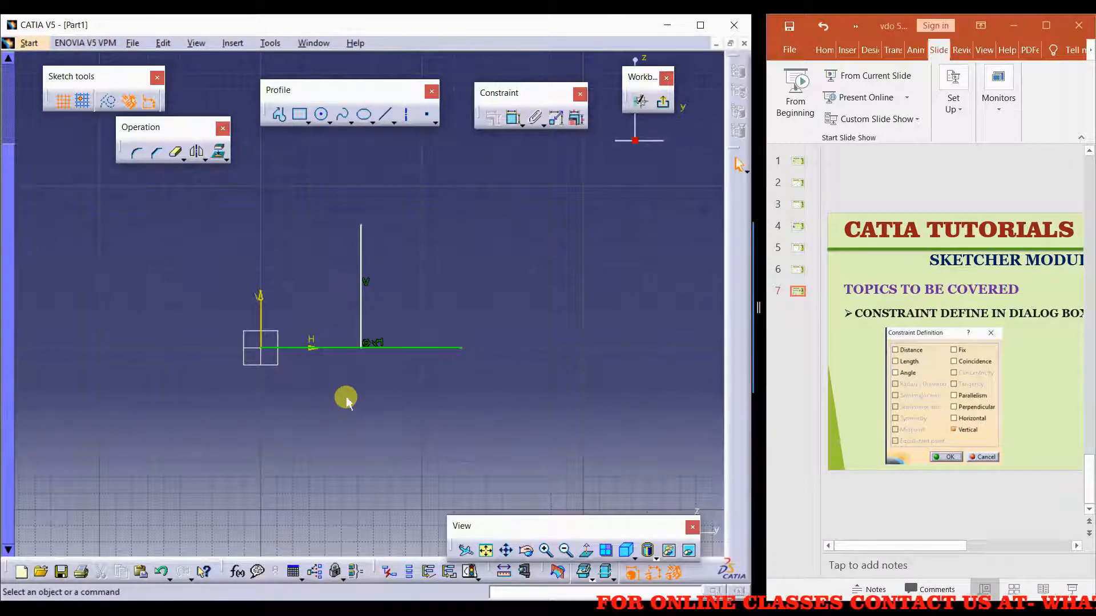
key(ctrl+z)
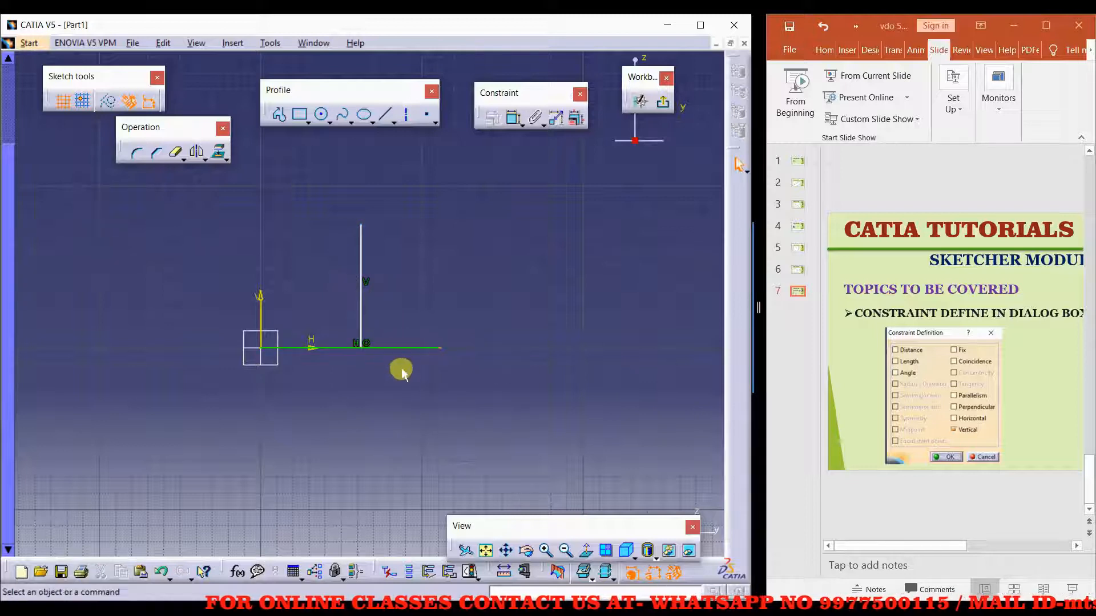
- Stretch the horizontal line by its free end, dimension its length and set it to 120 mm
drag(425, 351, 454, 352)
click(512, 118)
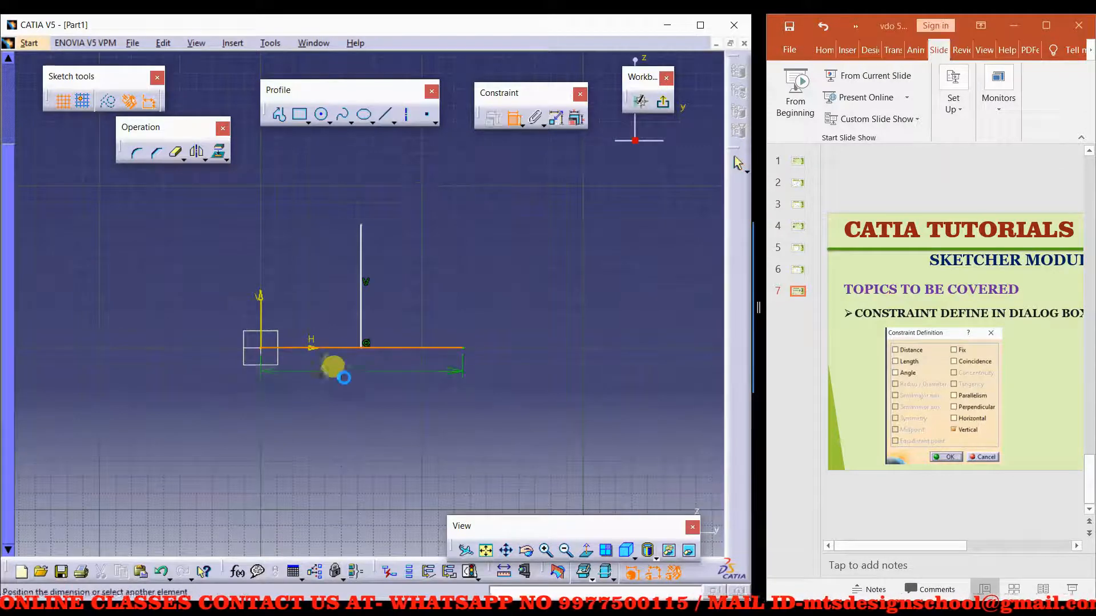
double_click(358, 376)
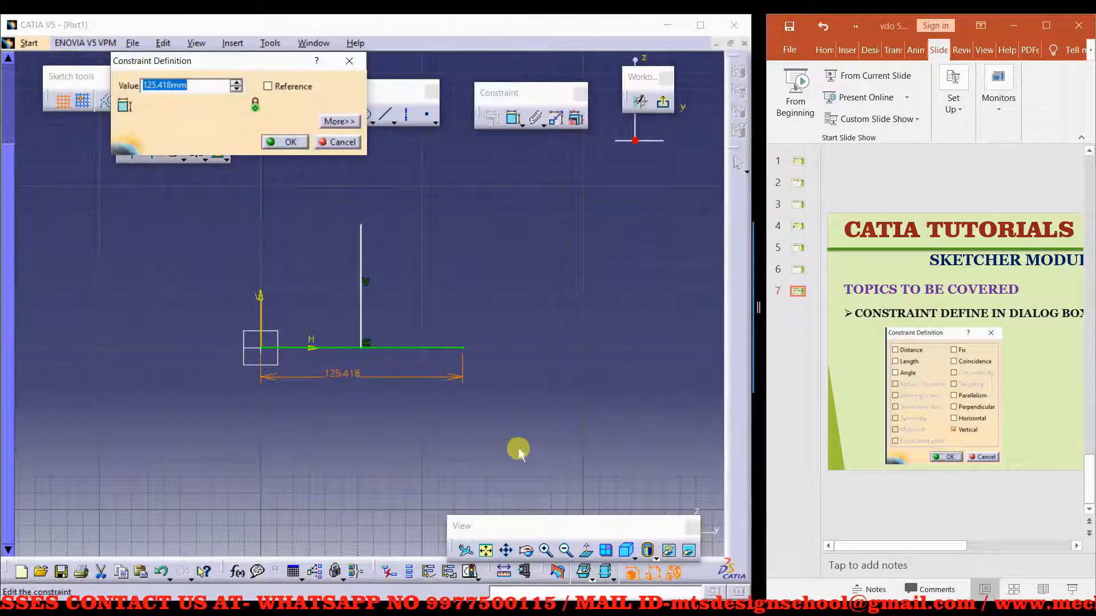
text(120)
key(Return)
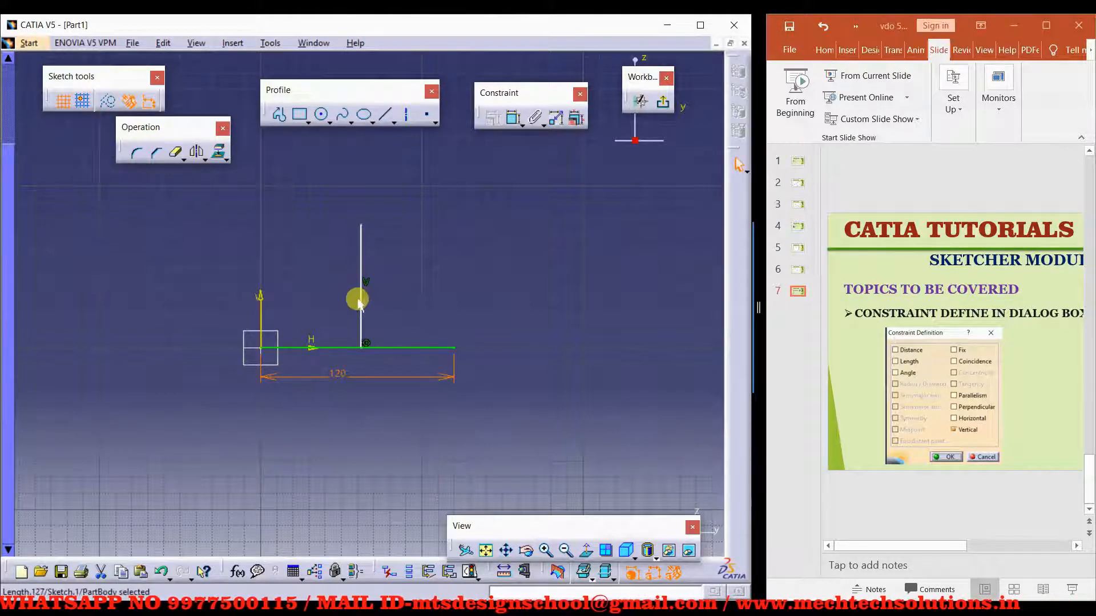
- Move the vertical line off-centre and apply a Midpoint constraint between its lower endpoint and the horizontal line
drag(365, 306, 403, 342)
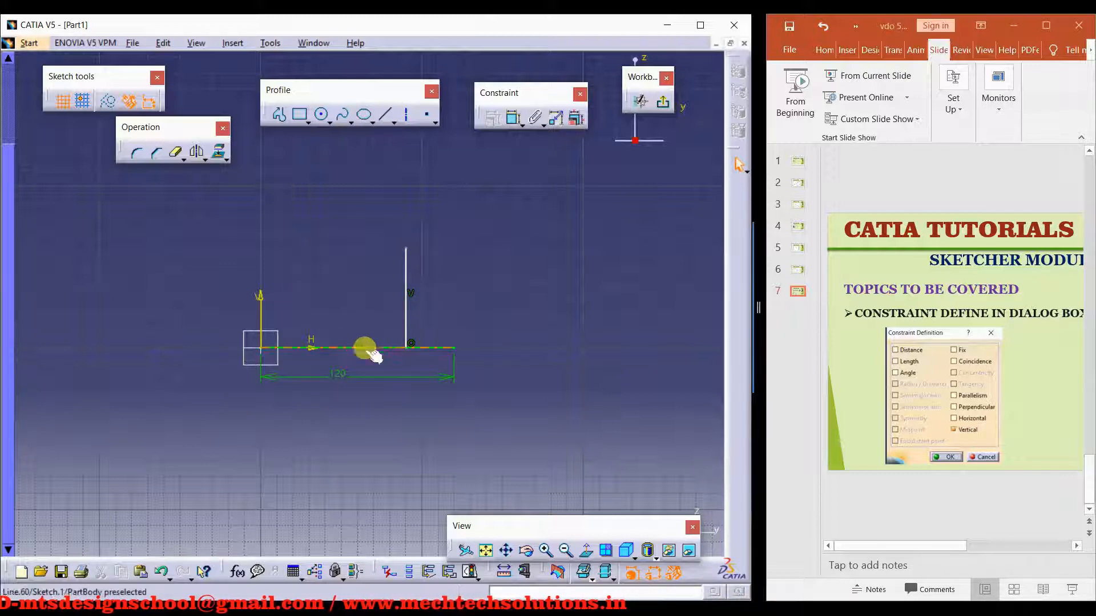
click(402, 353)
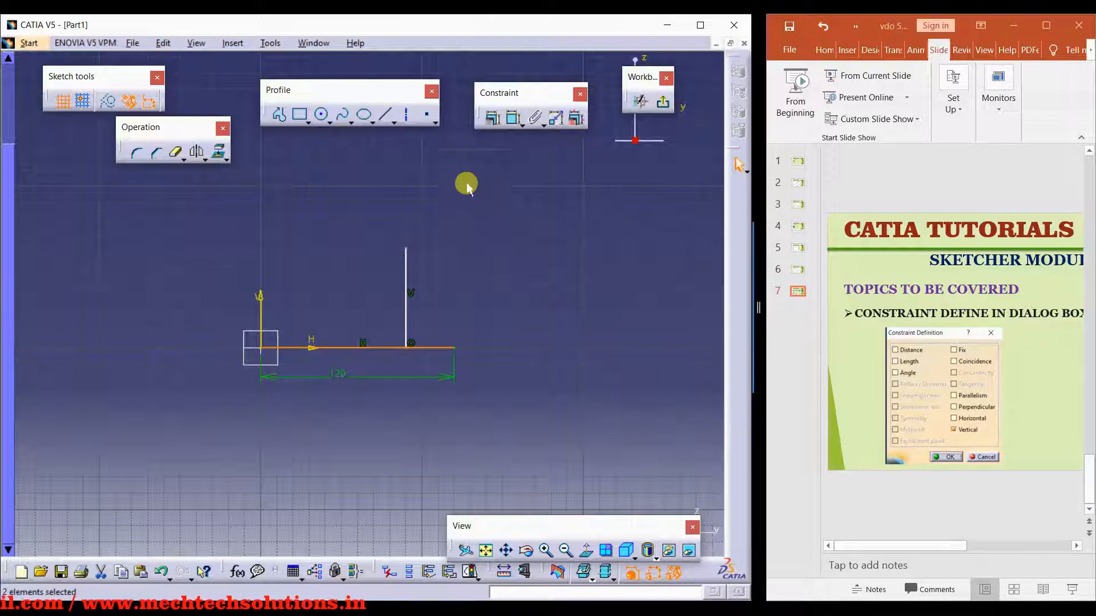
click(492, 121)
click(541, 282)
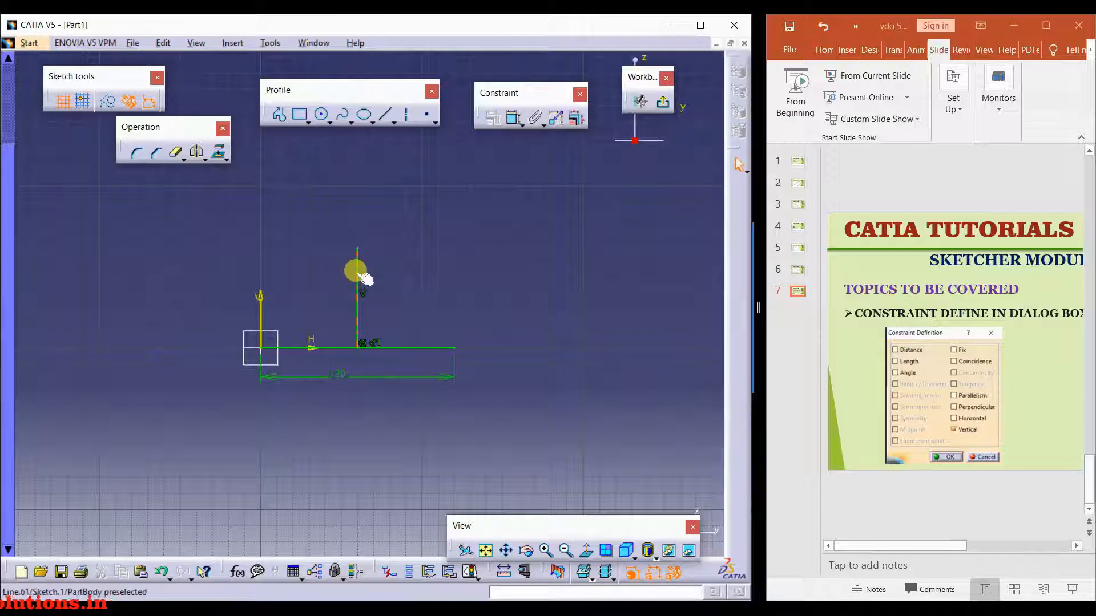
- Delete both lines with their constraints, and draw a rectangle about 109 mm by 80 mm from the origin
drag(497, 215, 191, 389)
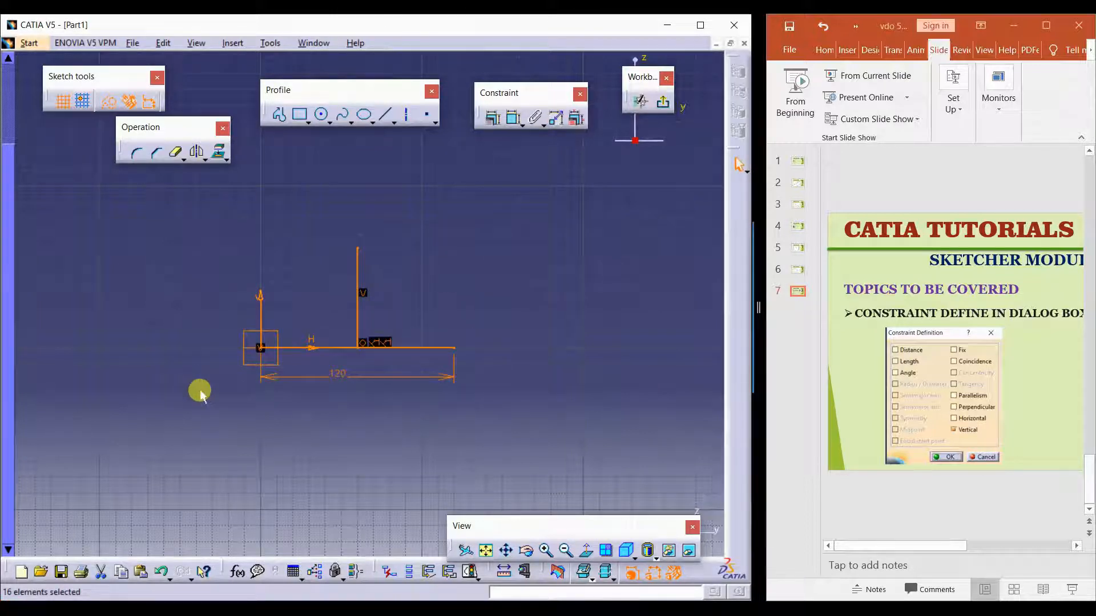
key(Delete)
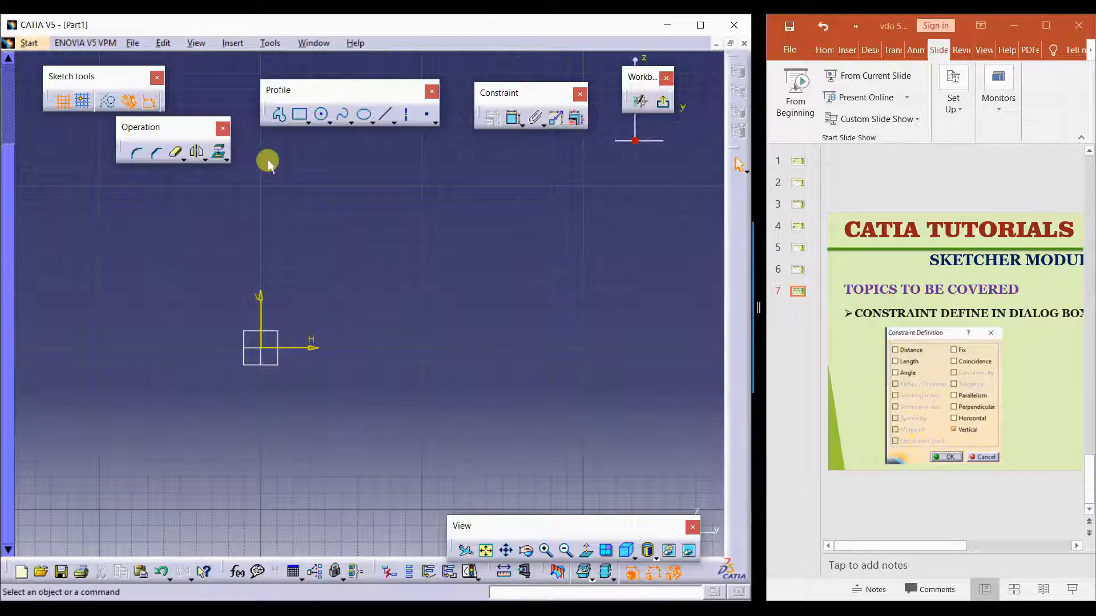
click(299, 114)
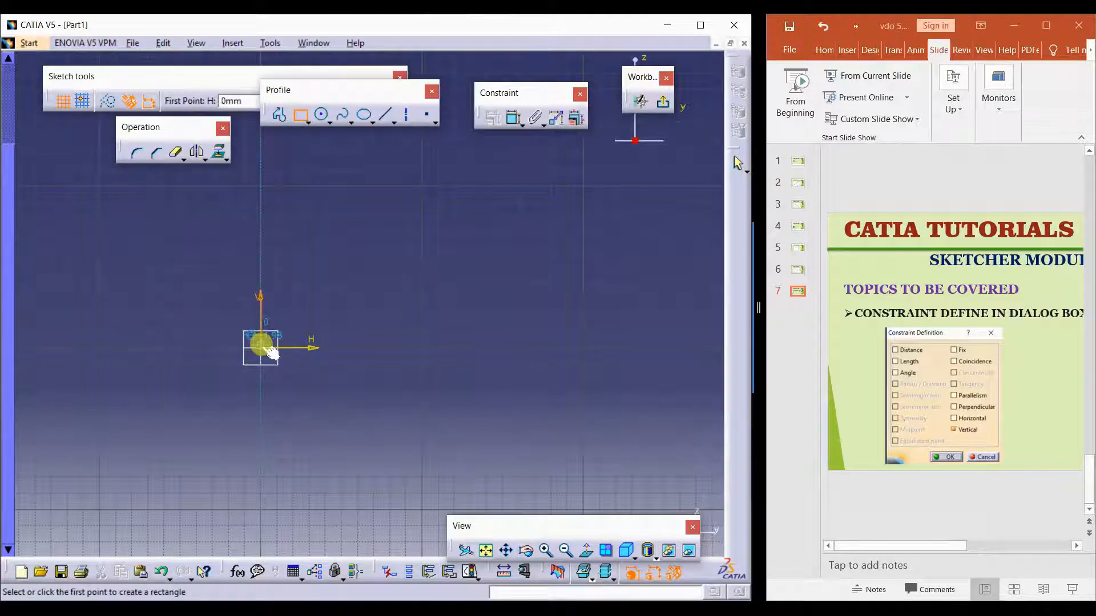
click(260, 347)
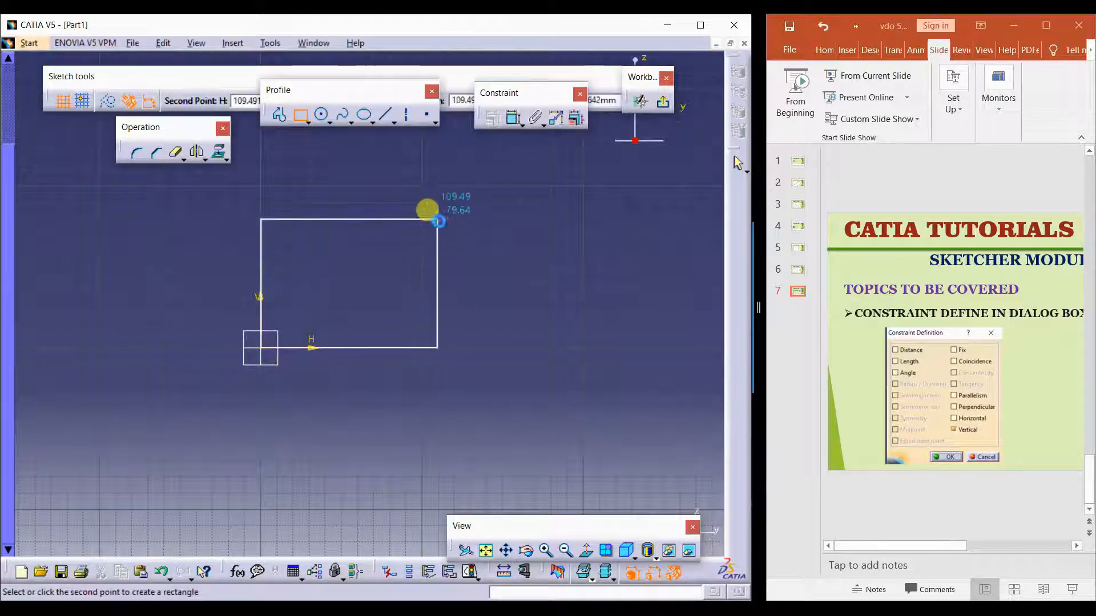
click(437, 219)
click(539, 261)
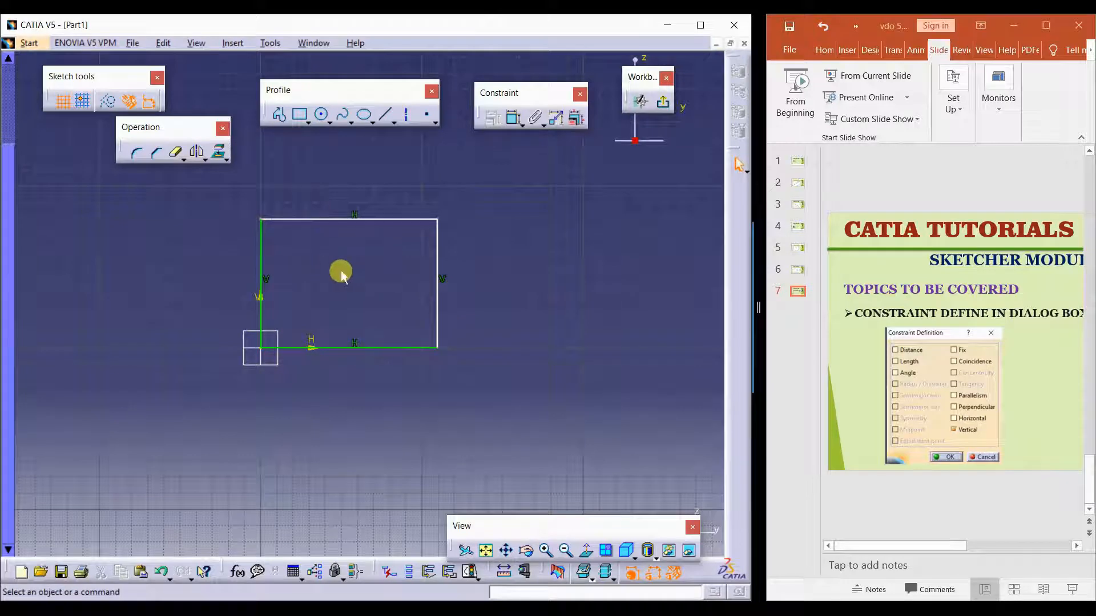
- Draw a circle with a radius of about 17 mm near the middle of the rectangle
click(321, 114)
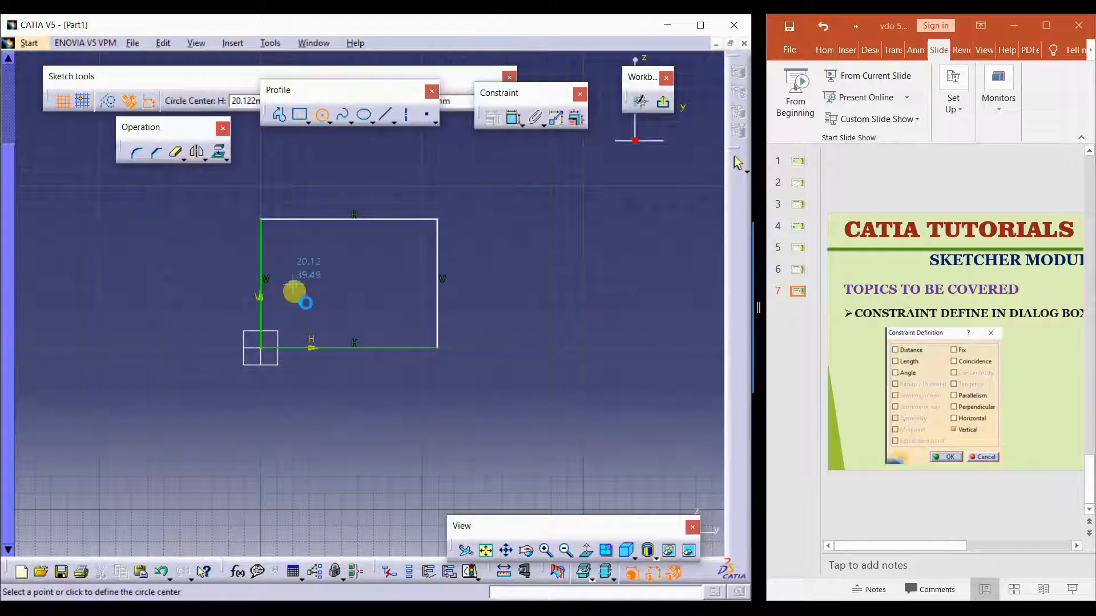
click(352, 284)
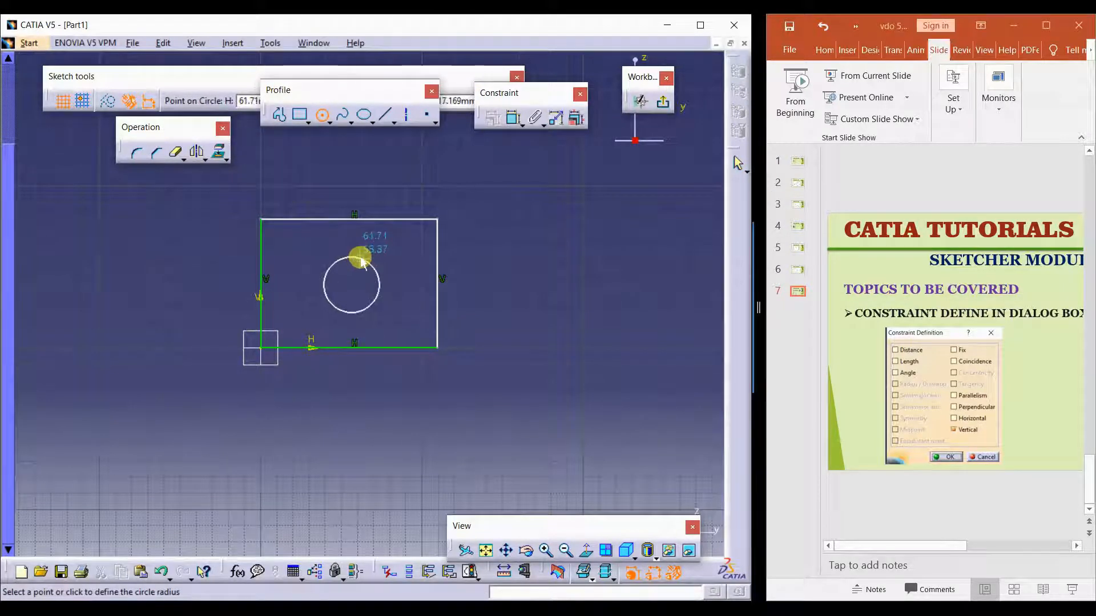
click(360, 257)
click(482, 264)
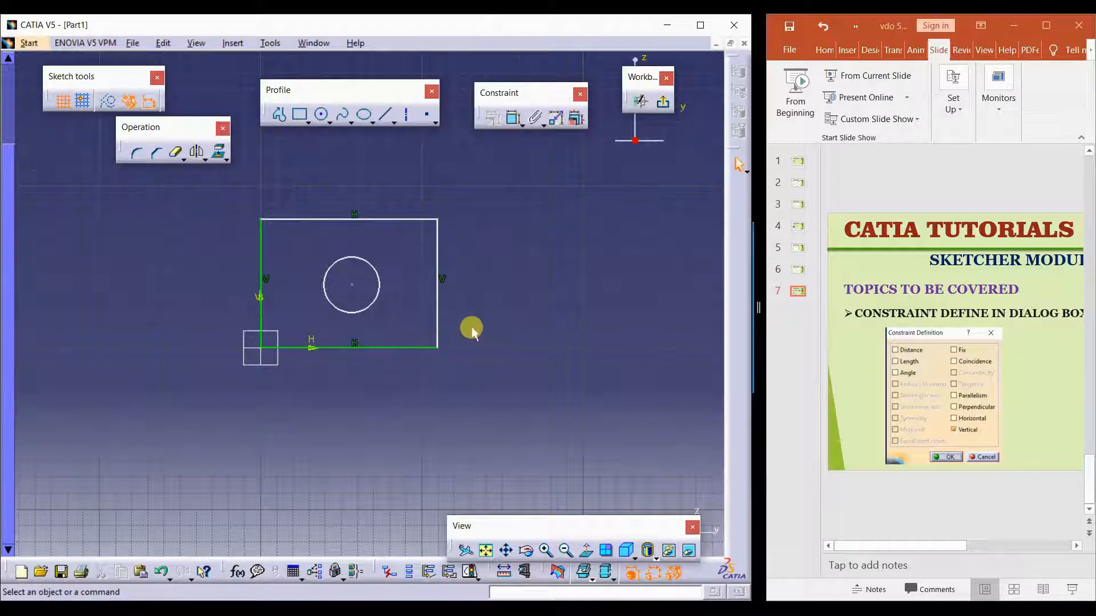
- Apply an Equidistant point constraint centring the circle's centre between the rectangle's two vertical sides, and stretch the circle to a smaller radius
click(261, 282)
ctrl+click(438, 300)
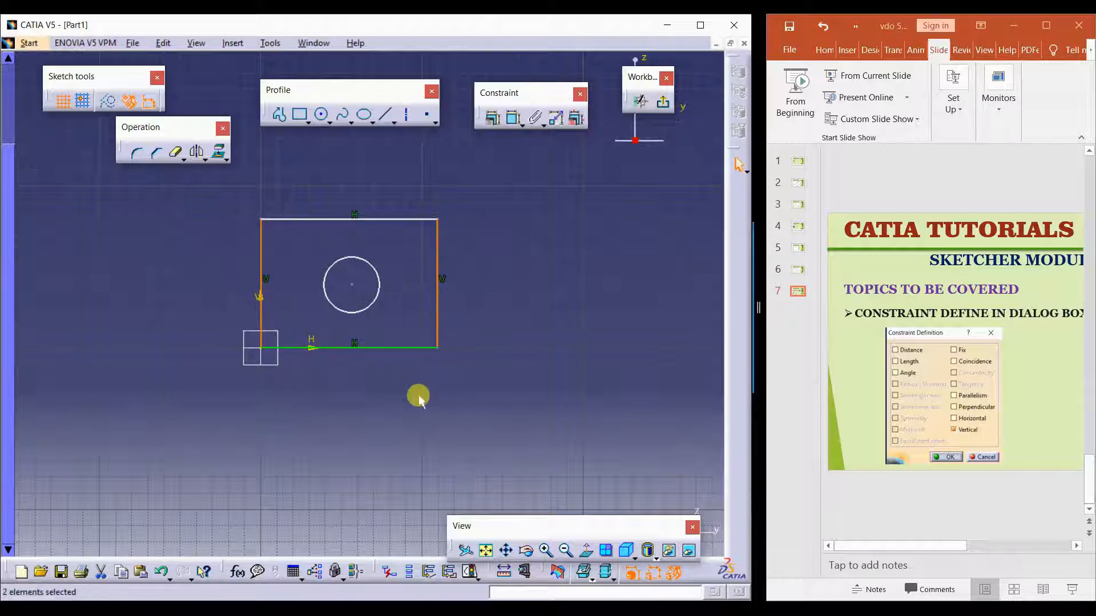
ctrl+click(354, 289)
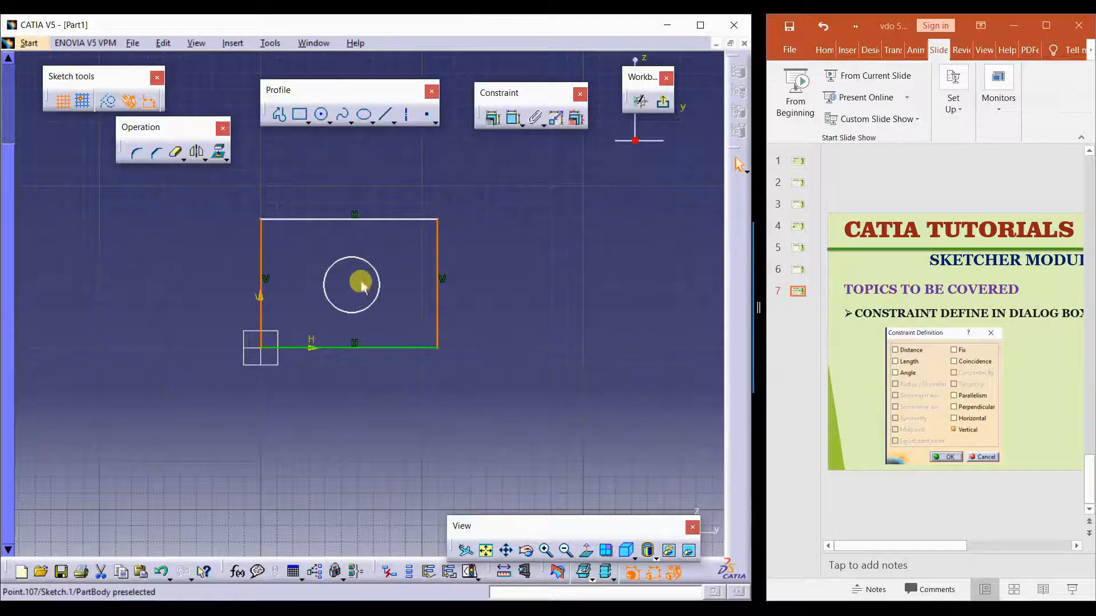
click(493, 119)
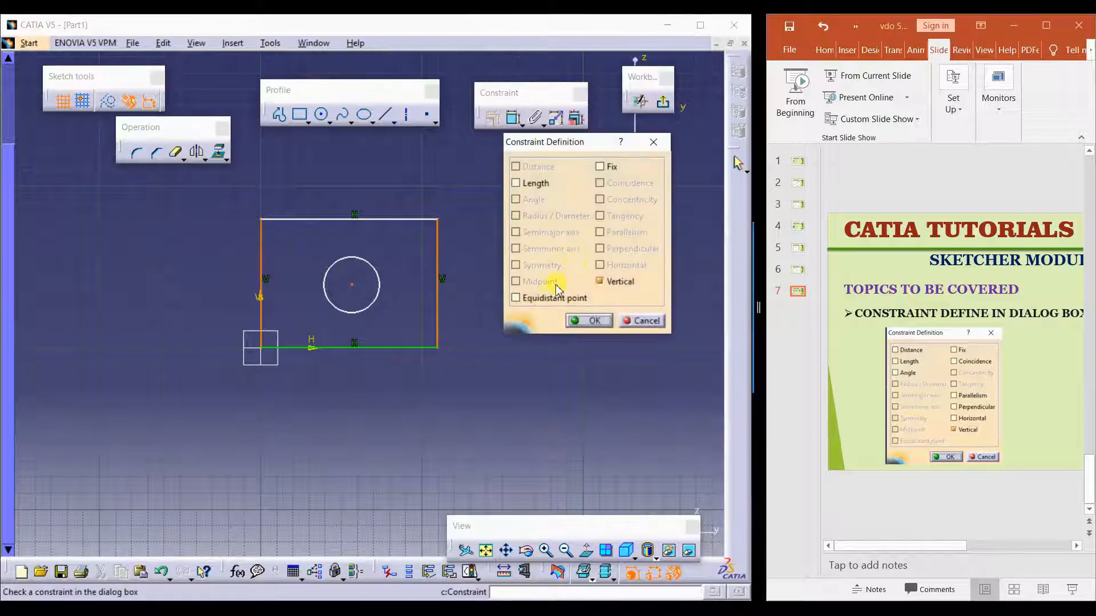
click(516, 297)
click(593, 327)
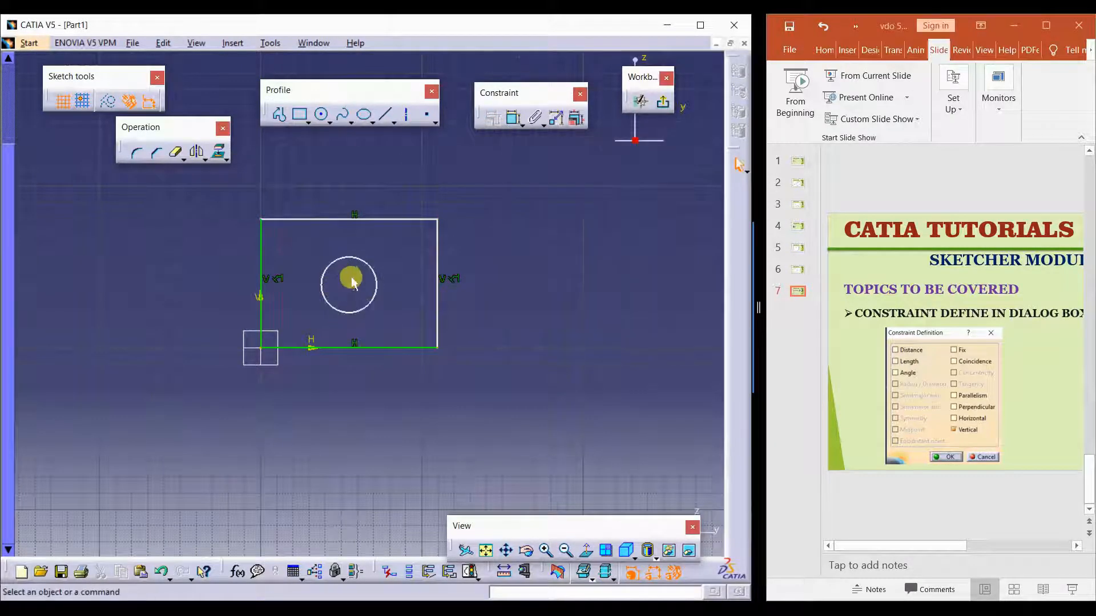
mouse_move(368, 300)
mouse_down()
mouse_move(370, 250)
mouse_move(368, 326)
mouse_move(358, 257)
mouse_move(352, 289)
mouse_move(371, 295)
mouse_up()
click(471, 290)
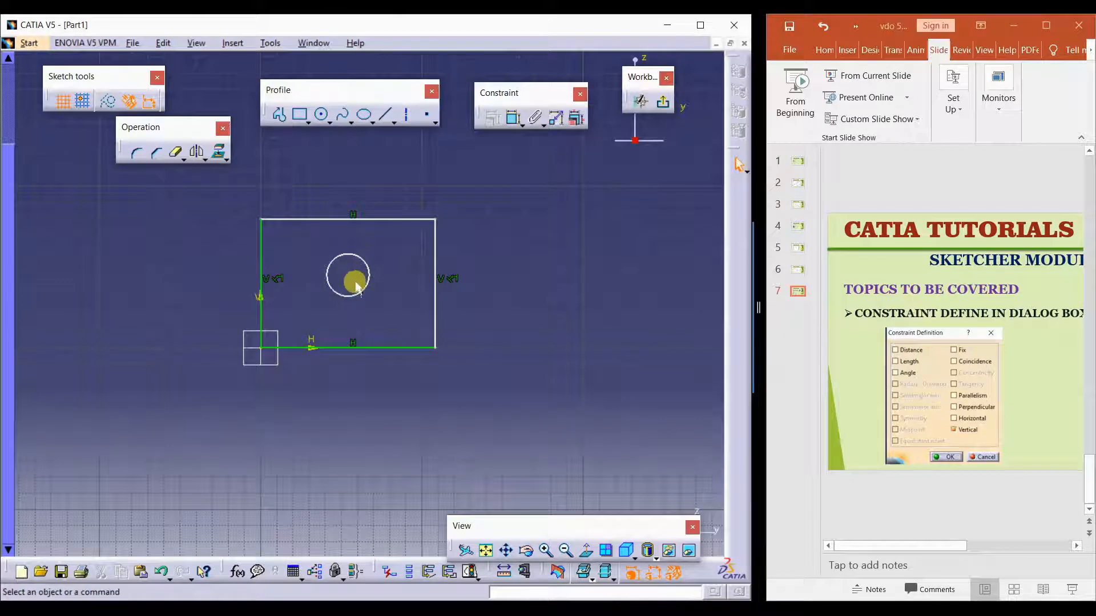
- Apply an Equidistant point constraint centring the circle's centre between the rectangle's two horizontal sides, and enlarge the circle freehand
click(381, 219)
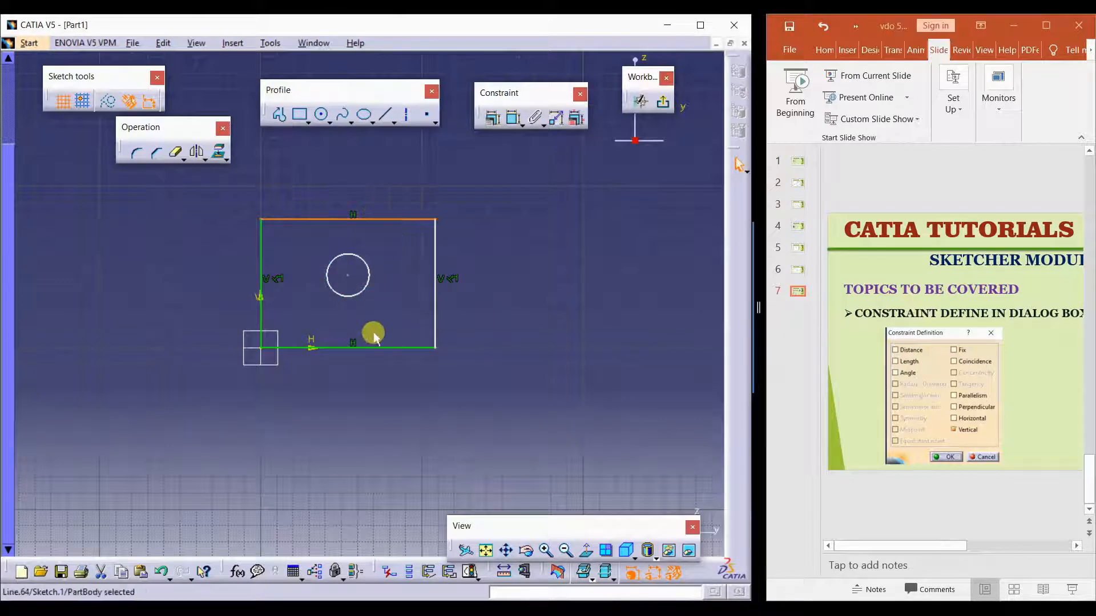
ctrl+click(383, 348)
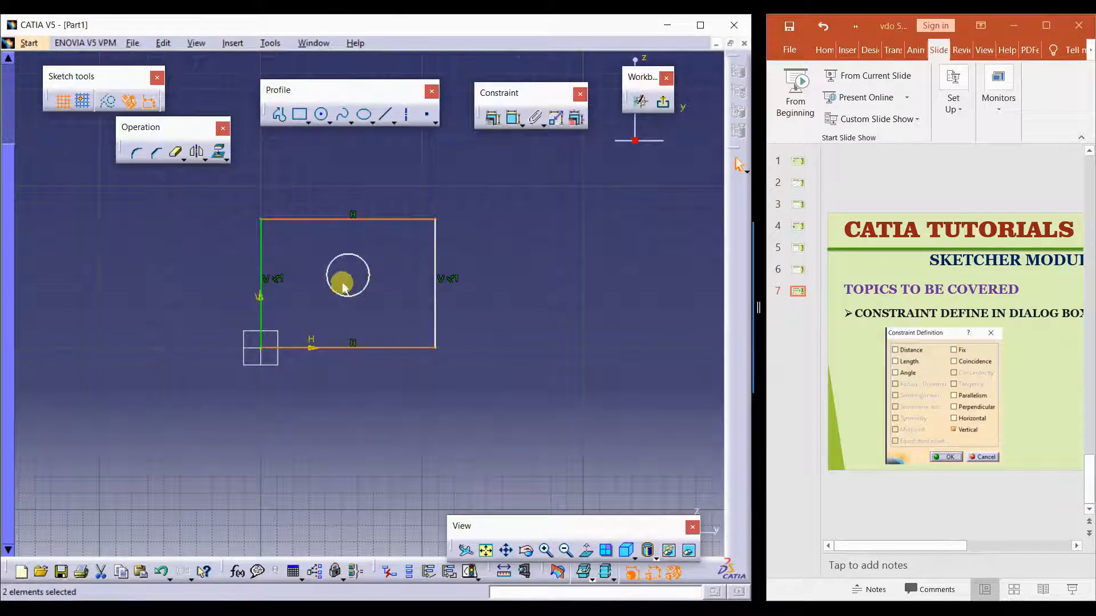
click(493, 118)
click(547, 299)
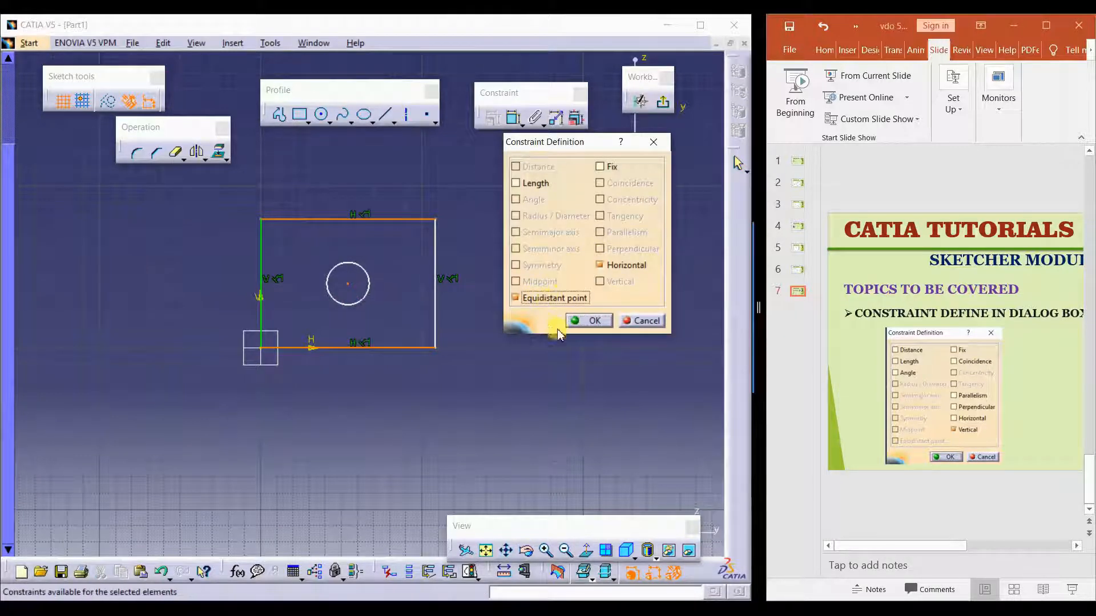
click(588, 321)
drag(364, 283, 388, 262)
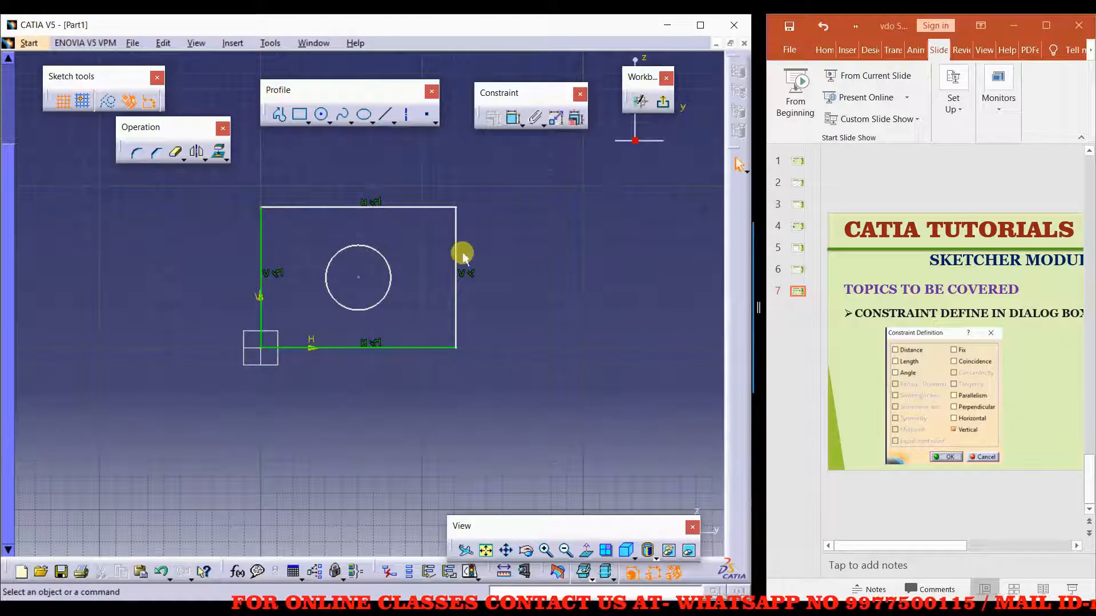
- Delete the rectangle and circle with their constraints, and draw two slanted lines sharing an endpoint in a sideways V to the right of the origin
mouse_move(491, 182)
mouse_down()
mouse_move(215, 350)
mouse_move(209, 381)
mouse_up()
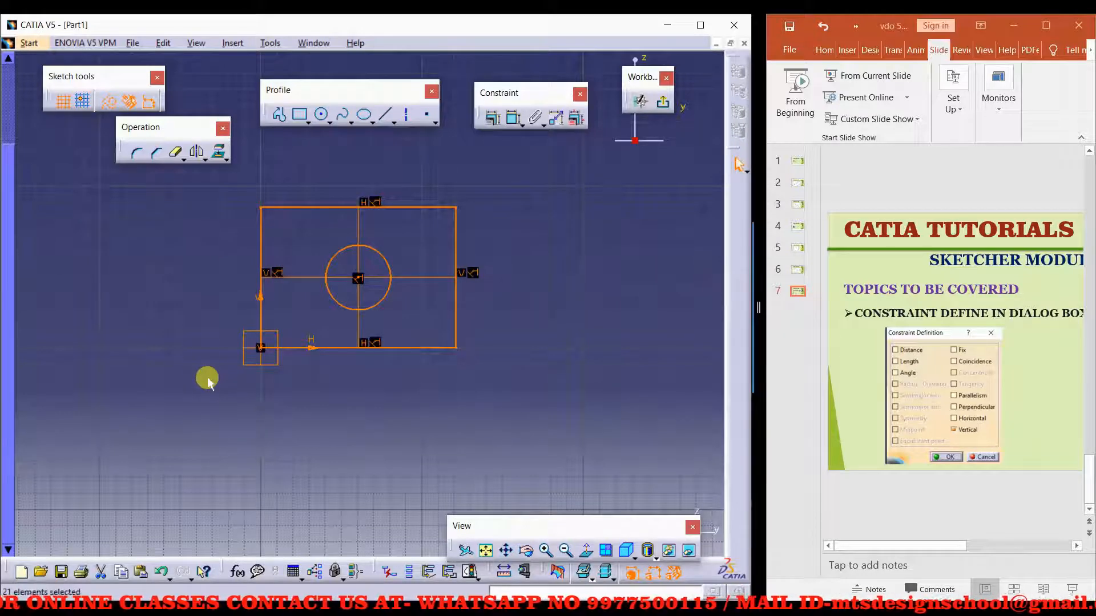
key(Delete)
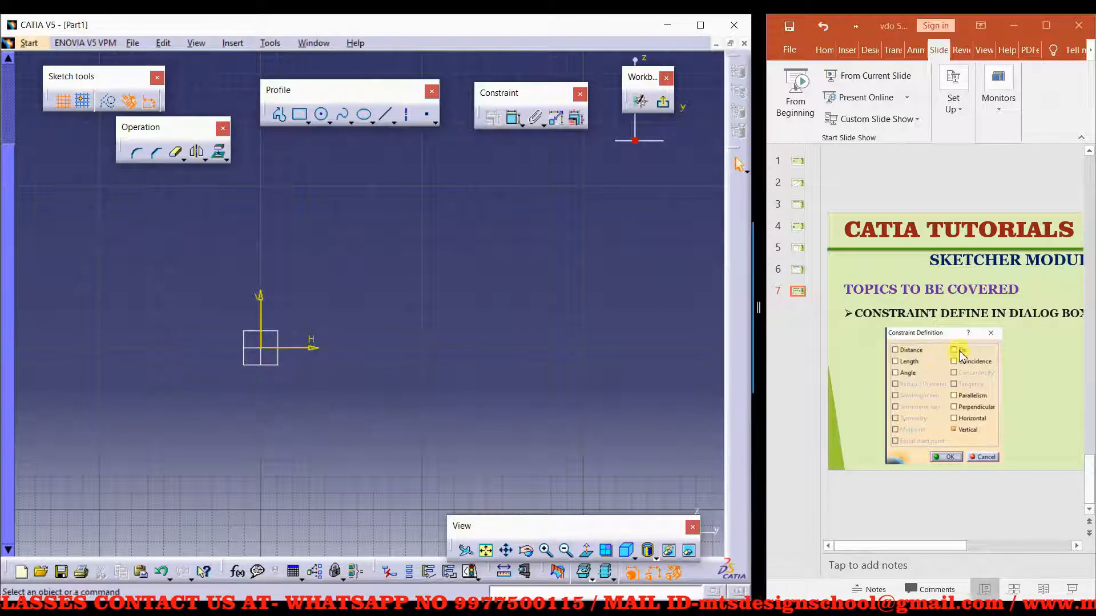
click(301, 116)
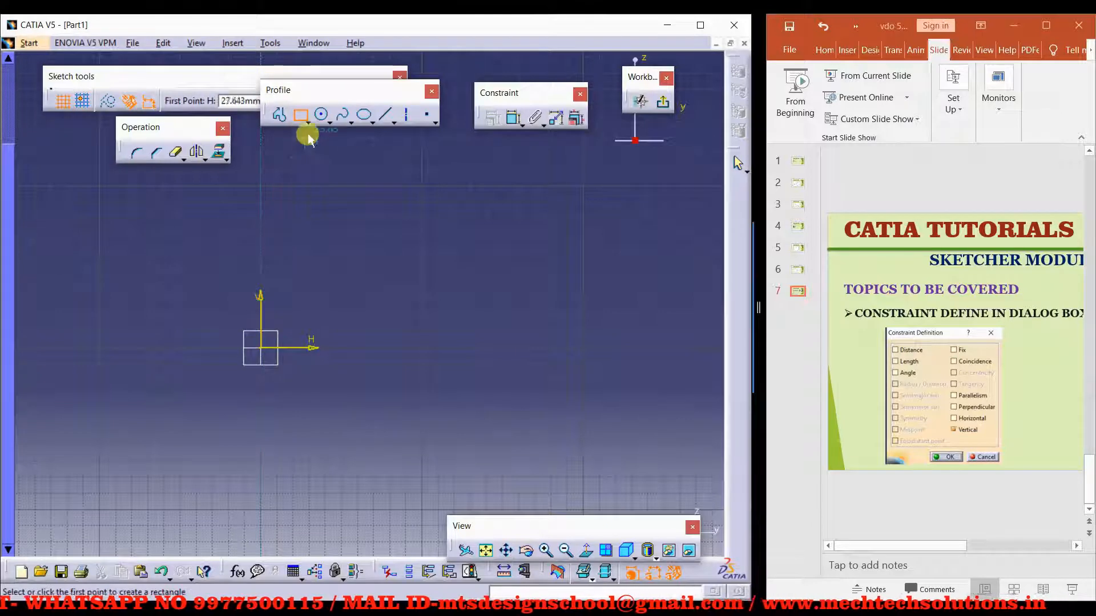
click(385, 116)
click(442, 189)
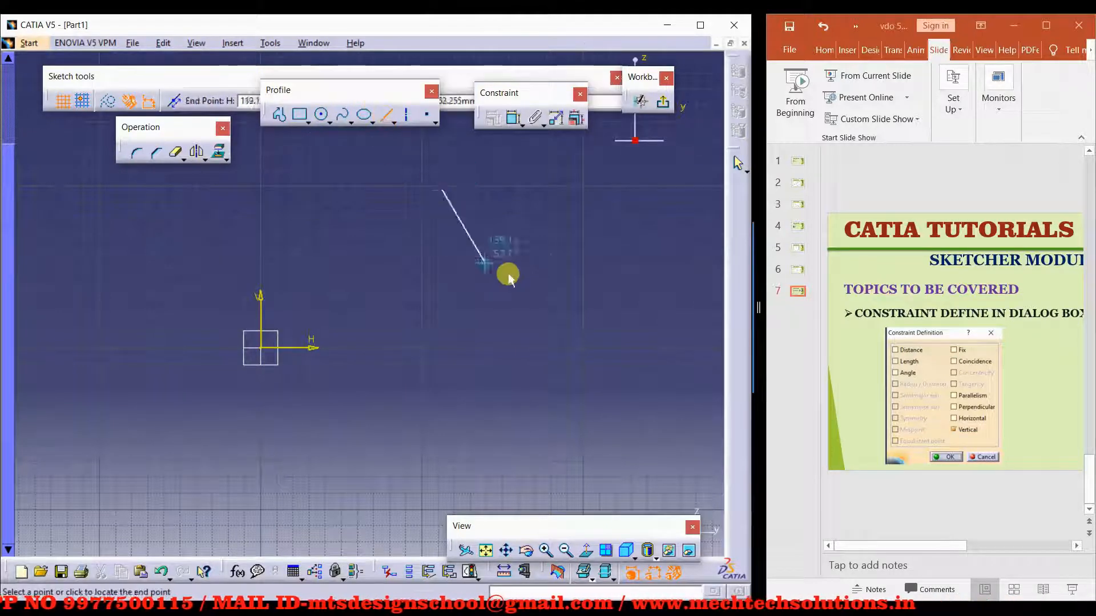
click(521, 280)
click(385, 116)
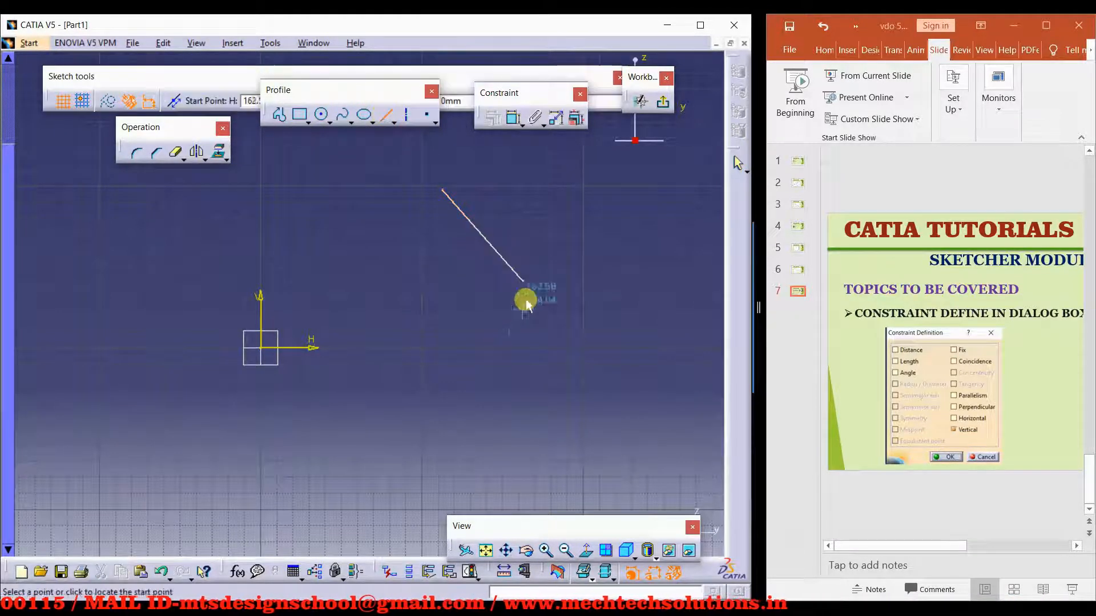
click(521, 280)
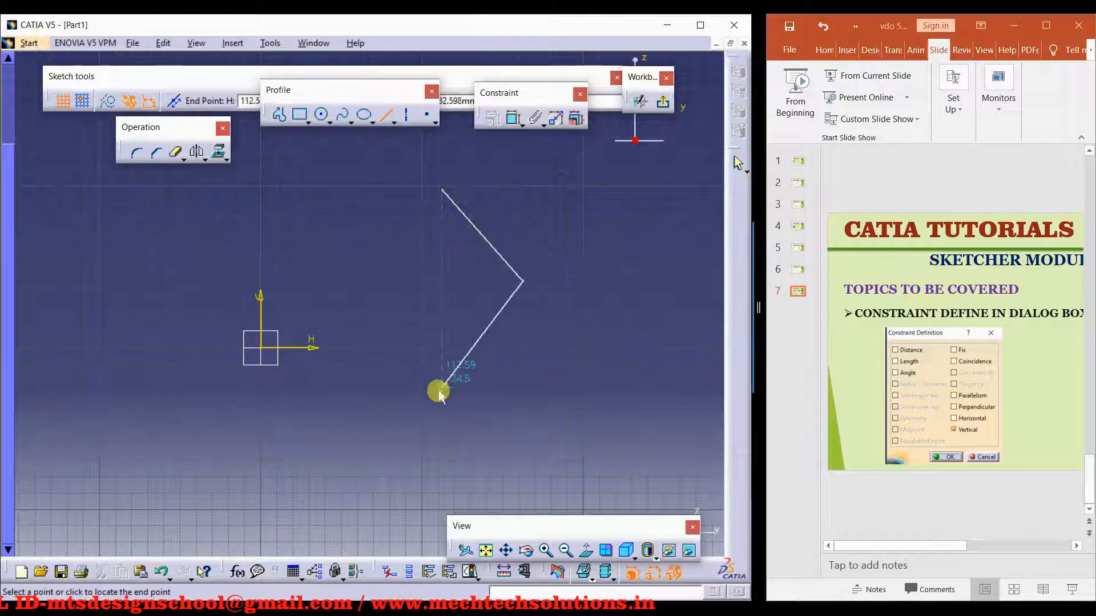
click(436, 392)
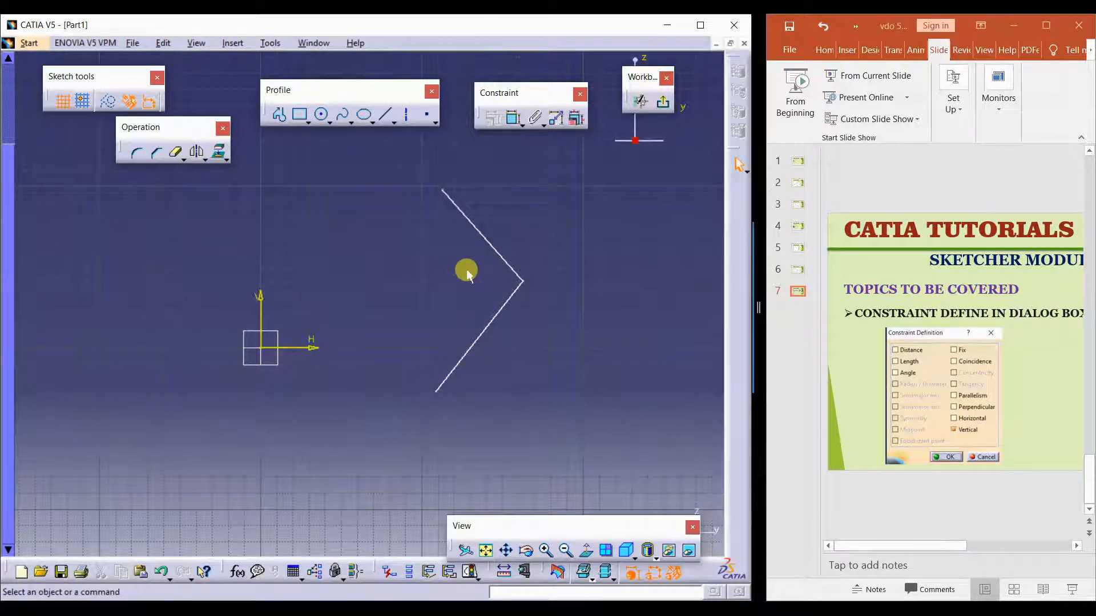
- Apply a Fix constraint to both slanted lines through the Constraint Definition dialog
click(491, 246)
ctrl+click(501, 308)
click(483, 122)
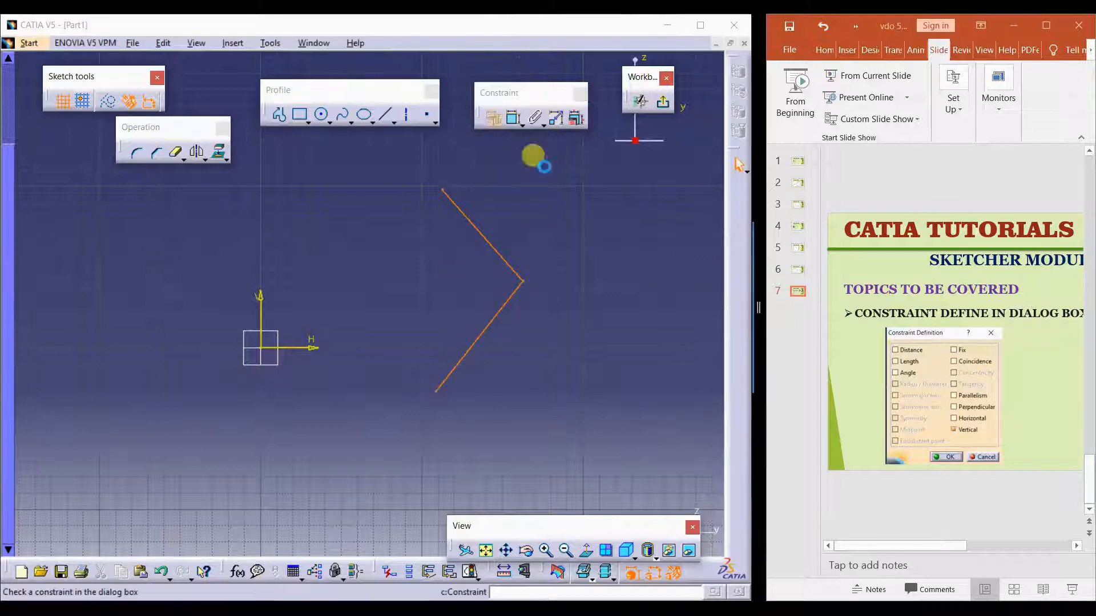
click(599, 166)
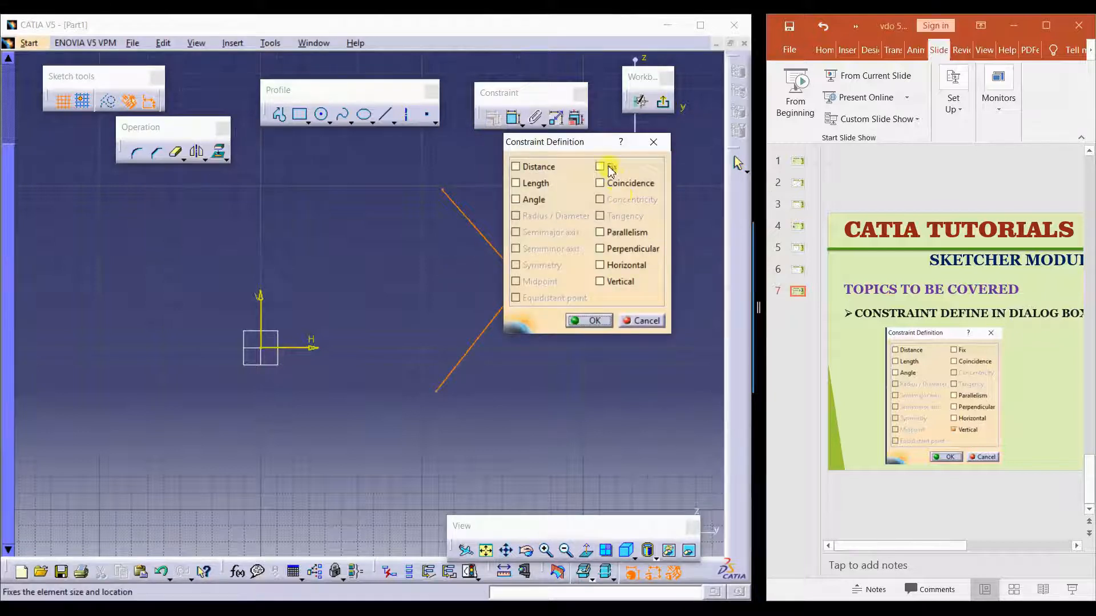
click(588, 320)
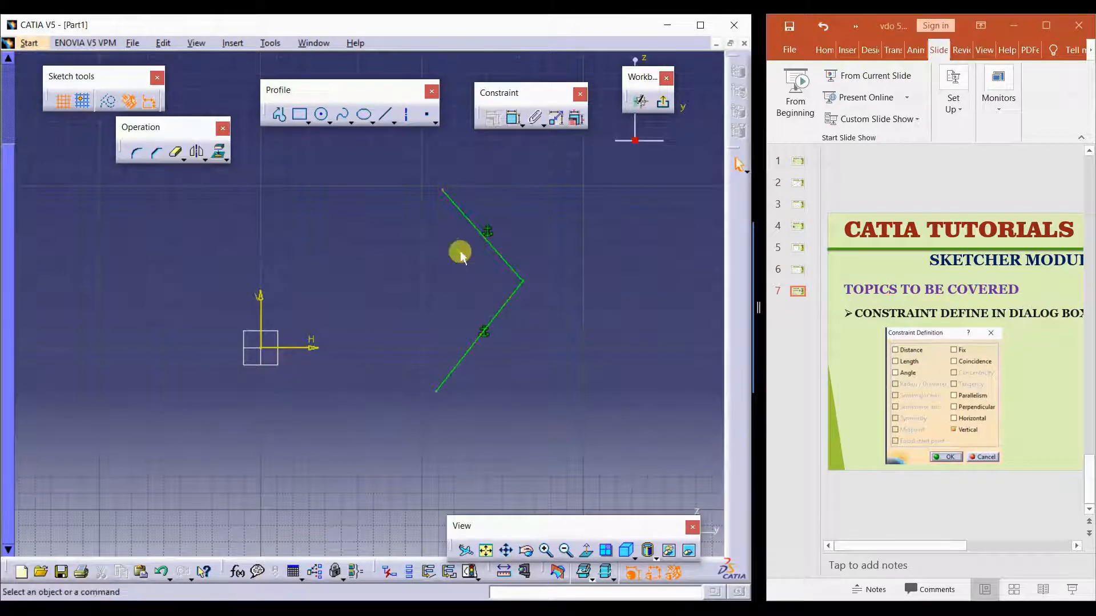
- Dimension the angle between the two fixed lines and reposition the angle dimension between them
click(507, 292)
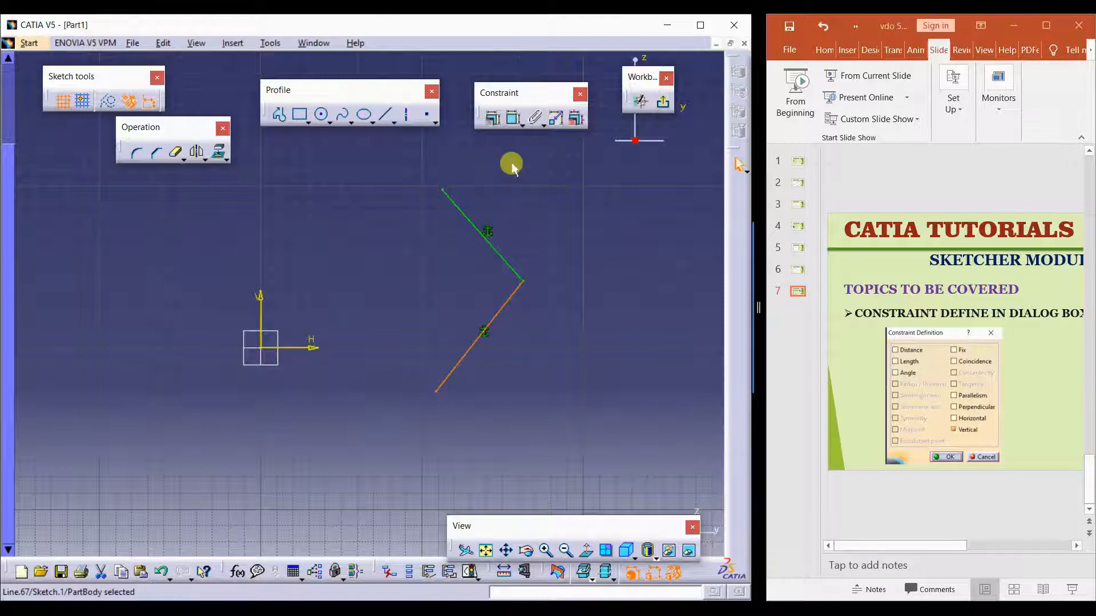
click(513, 122)
click(502, 256)
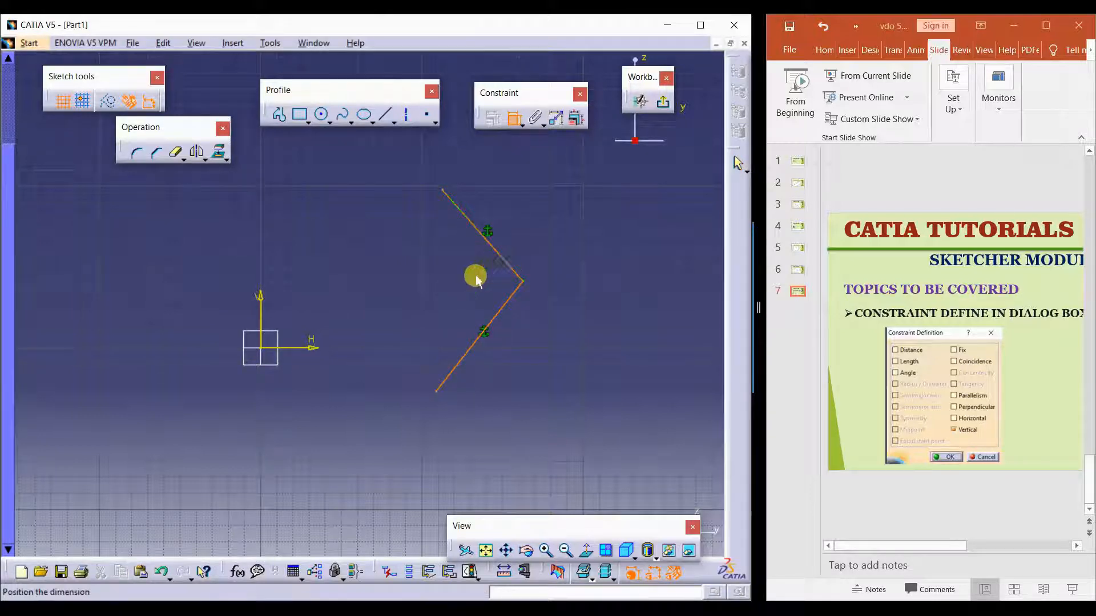
key(Escape)
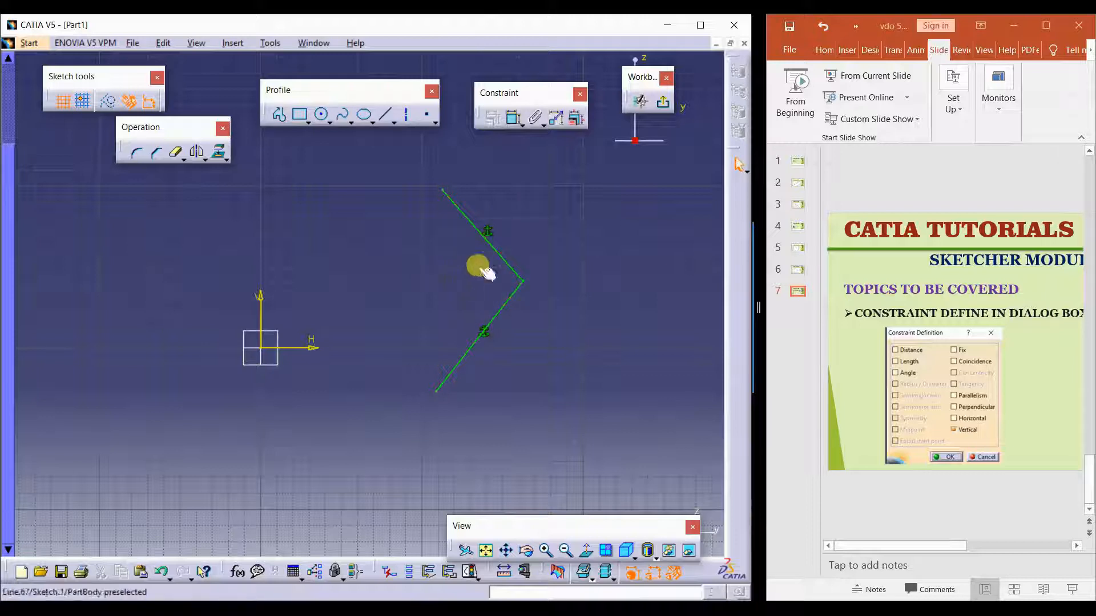
mouse_move(467, 286)
mouse_down()
mouse_move(460, 274)
mouse_move(411, 264)
mouse_move(416, 323)
mouse_move(412, 278)
mouse_up()
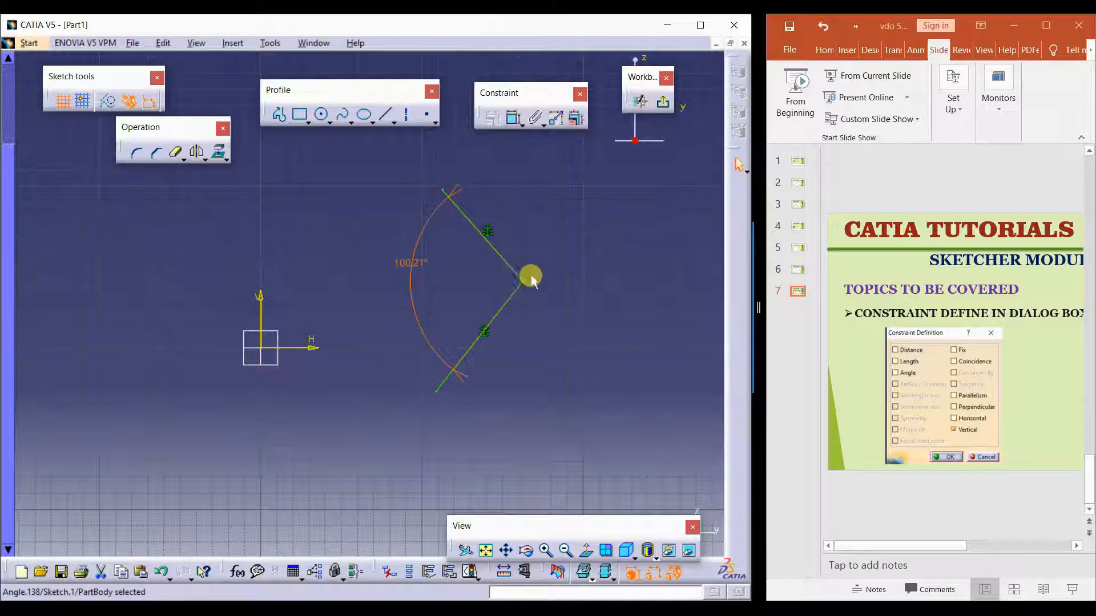
key(Delete)
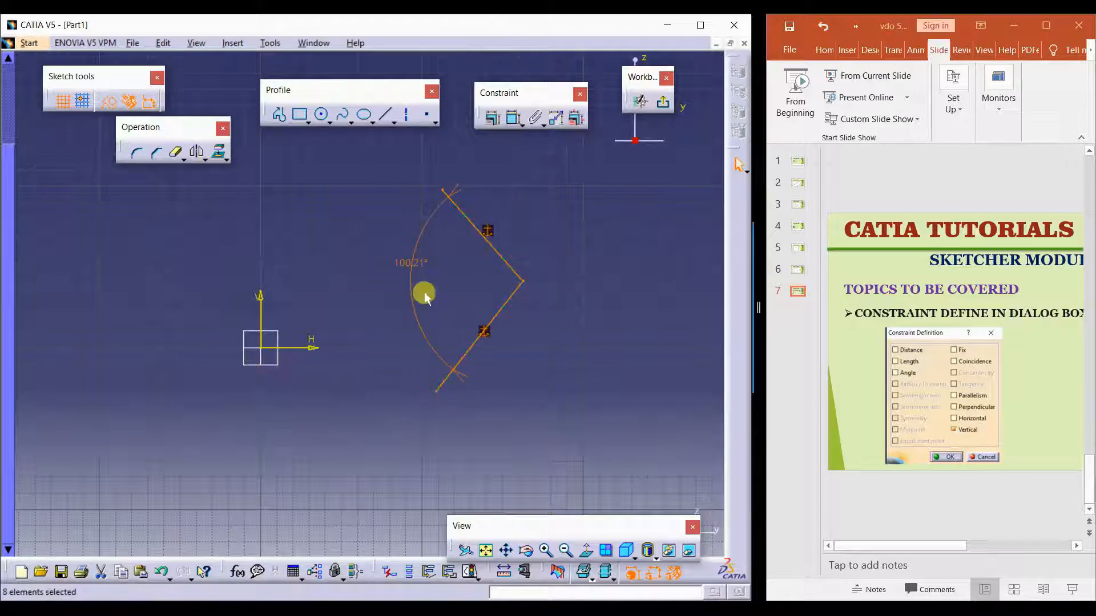
mouse_move(408, 256)
mouse_down()
mouse_move(444, 265)
mouse_move(409, 289)
mouse_move(451, 292)
mouse_move(450, 273)
mouse_move(459, 277)
mouse_up()
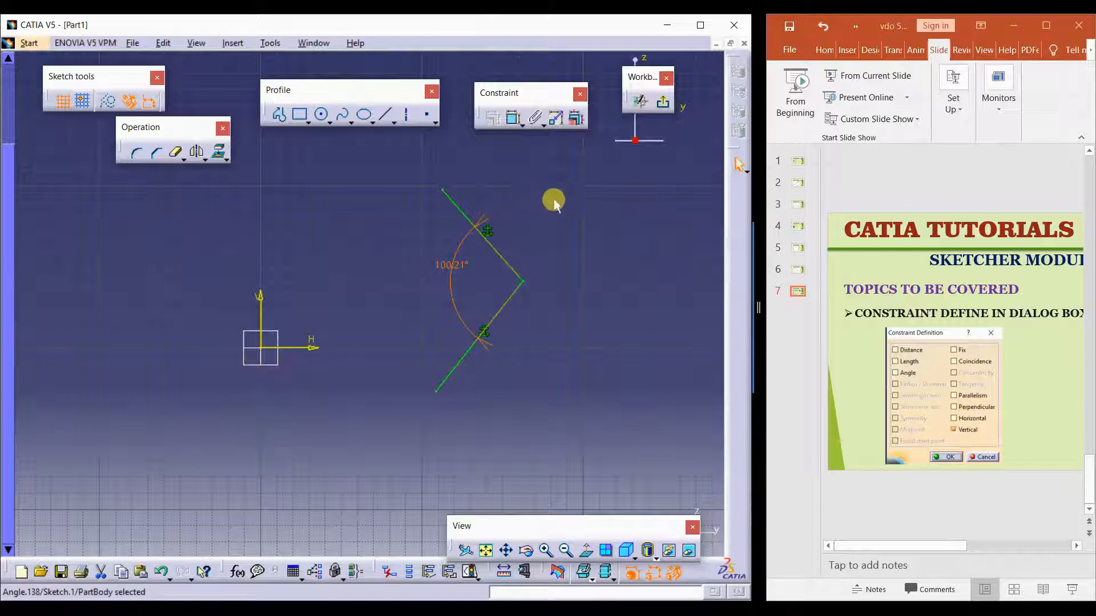
- Delete both slanted lines with their constraints, and draw a vertical line about 83 mm long up from the origin
mouse_move(570, 177)
mouse_down()
mouse_move(371, 379)
mouse_move(376, 412)
mouse_up()
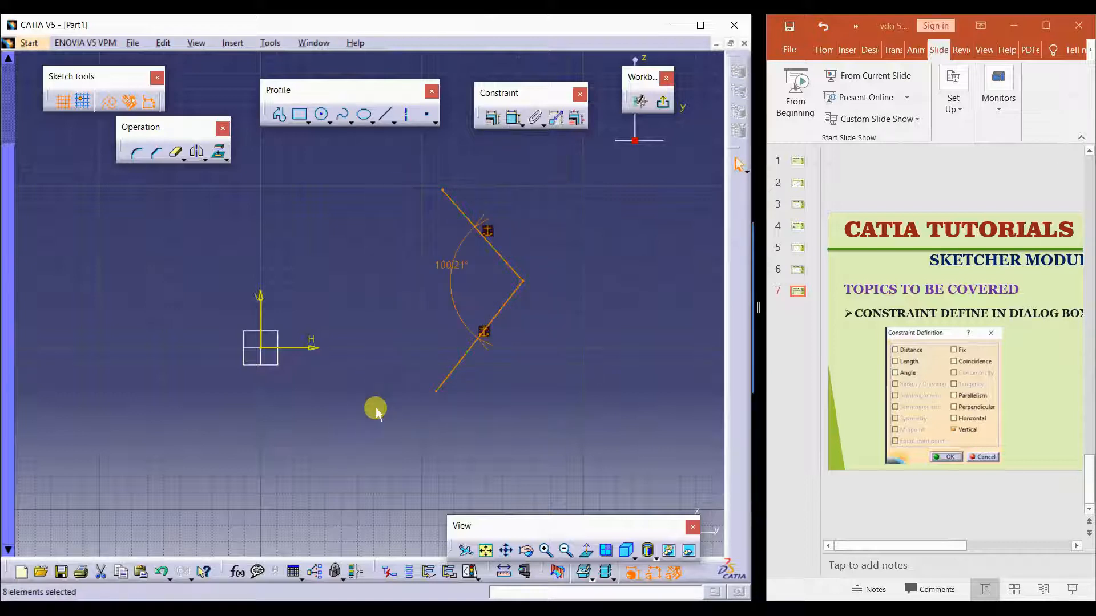
key(Delete)
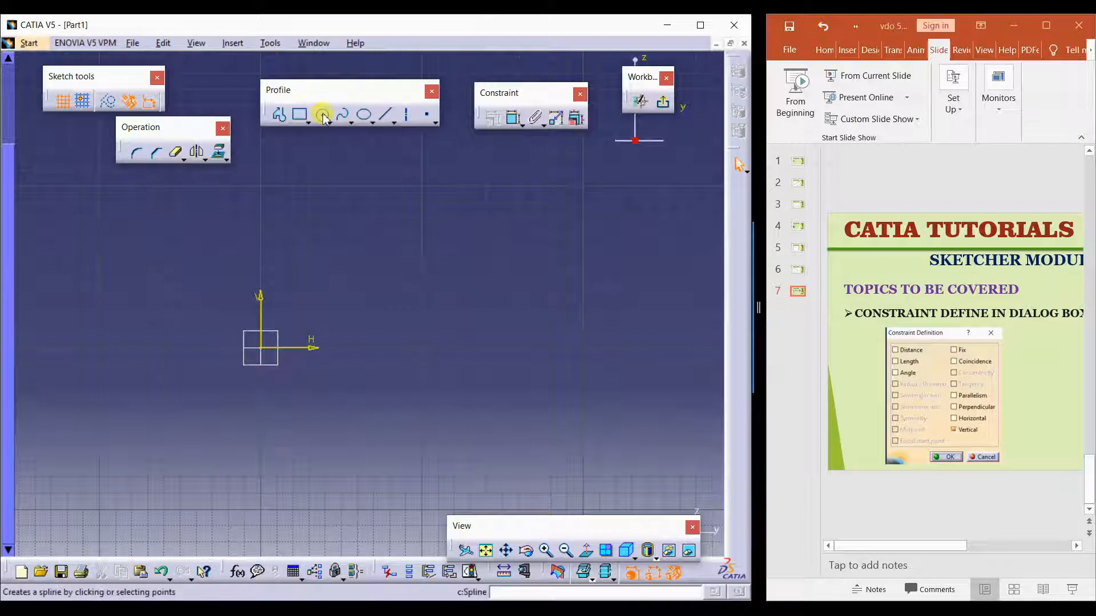
click(386, 119)
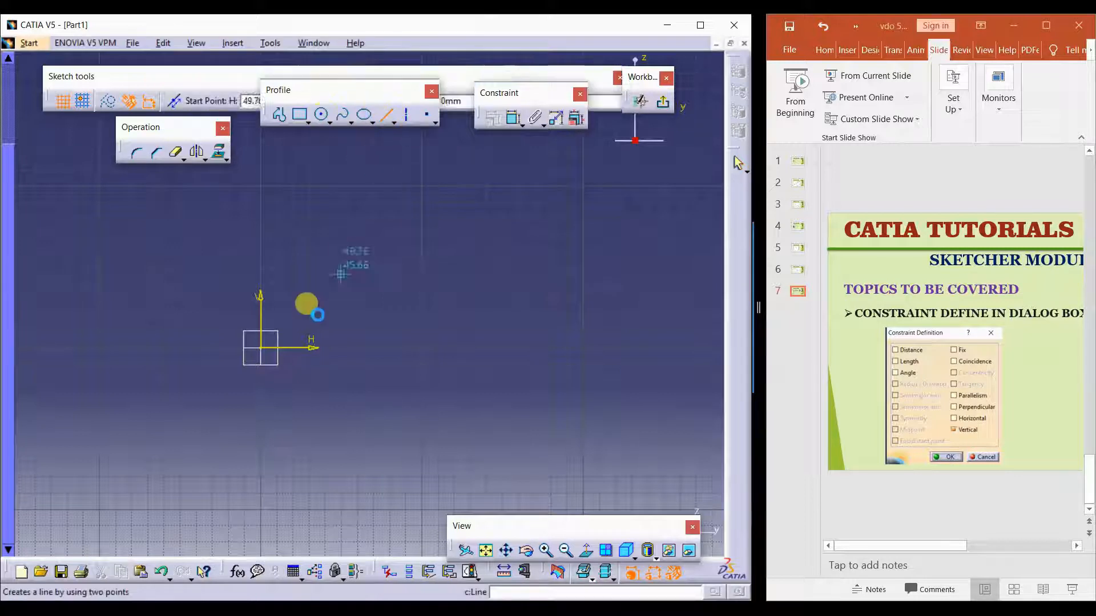
click(260, 346)
click(260, 212)
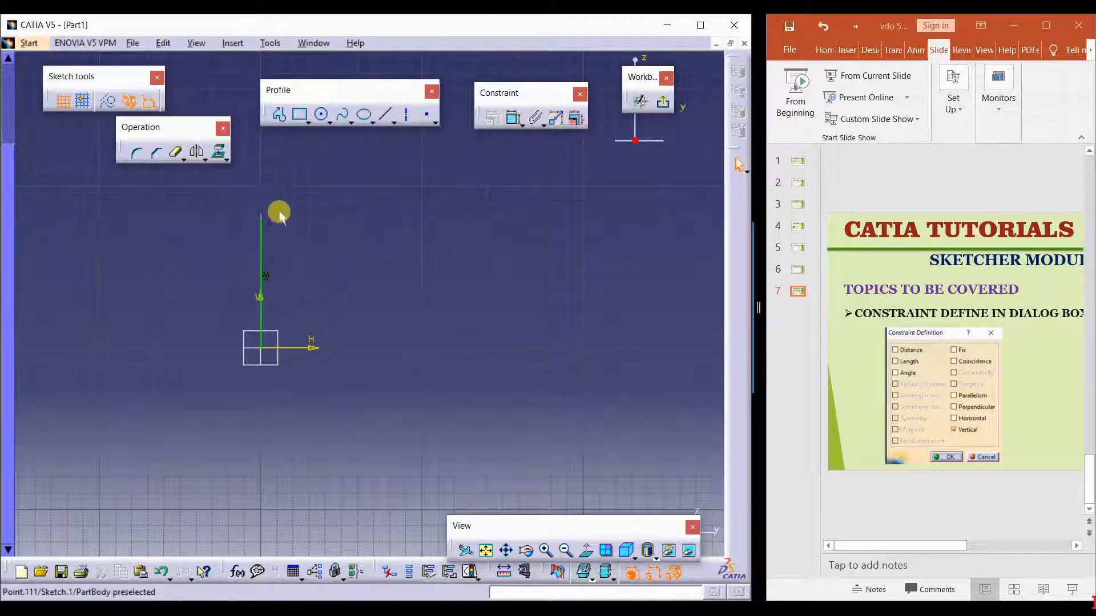
- Draw a horizontal line starting about 4 mm beside the vertical line's upper end, continued by two connected slanted lines, one rising and one falling
click(385, 114)
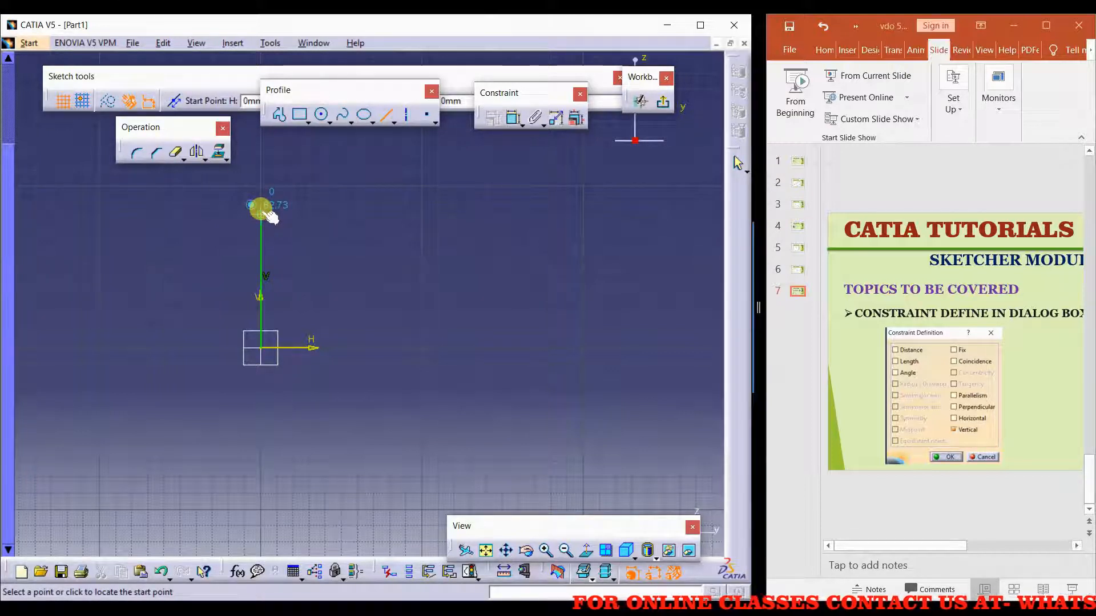
click(262, 212)
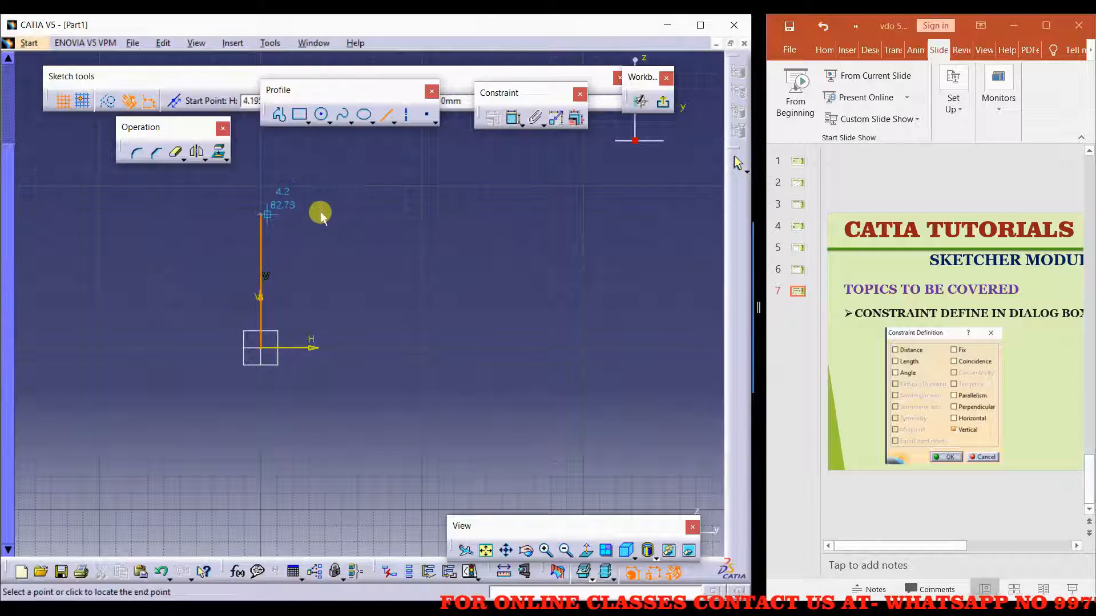
click(385, 212)
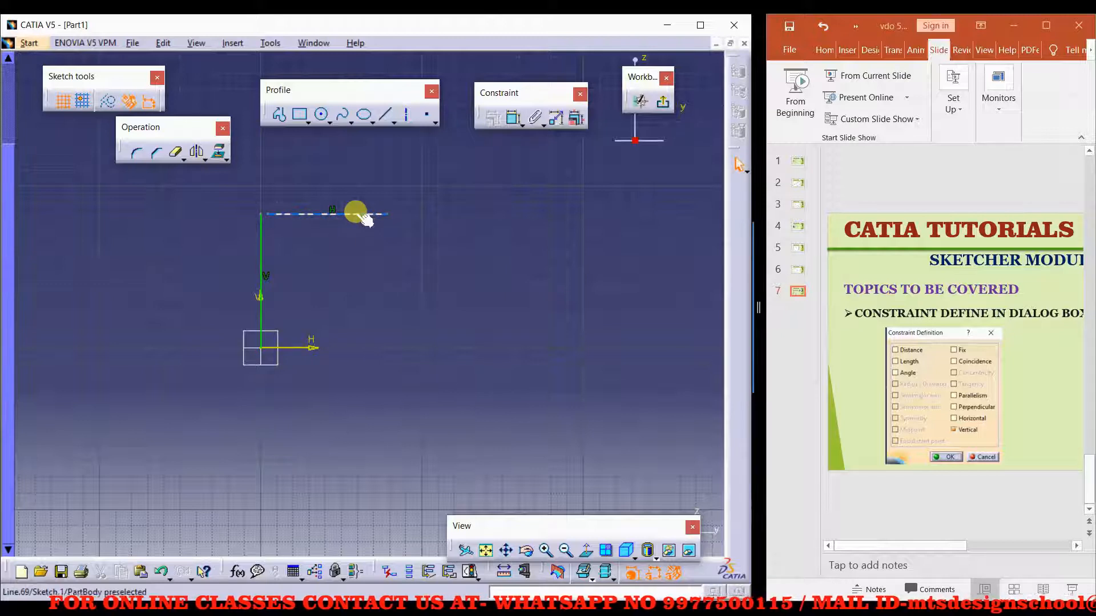
click(382, 117)
click(387, 214)
click(461, 179)
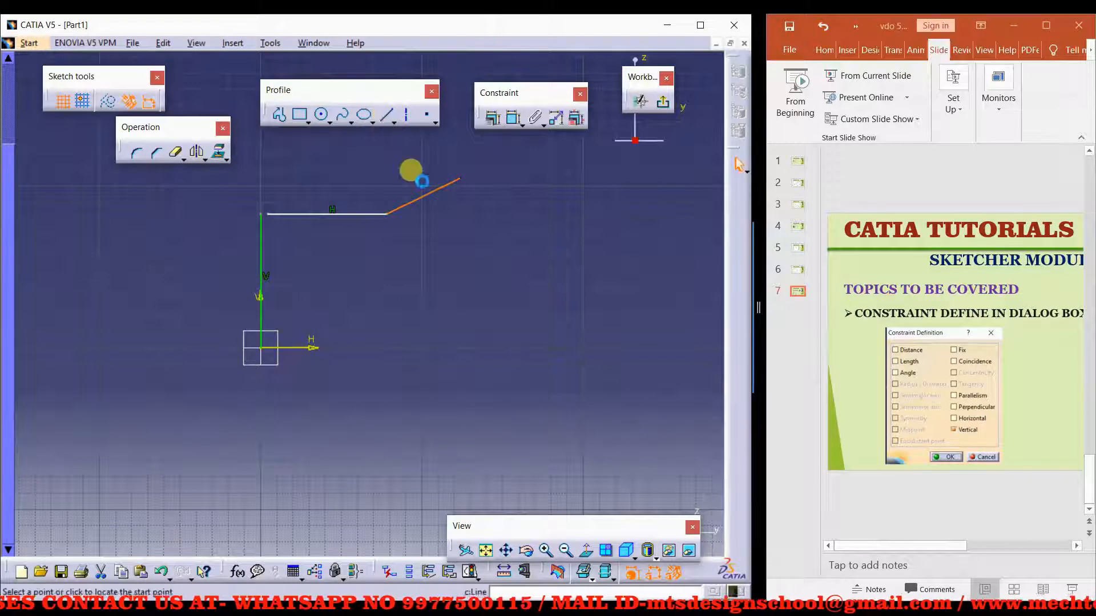
click(461, 178)
click(549, 235)
click(445, 295)
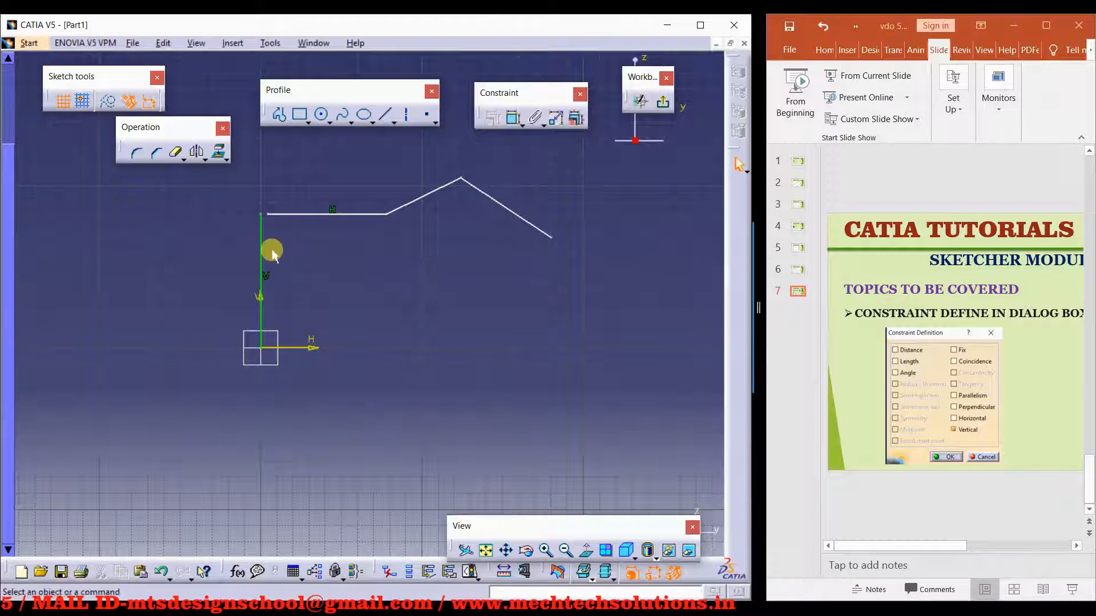
- Apply a Coincidence constraint between the horizontal line's start point and the vertical line's upper end through the Constraint Definition dialog
click(264, 217)
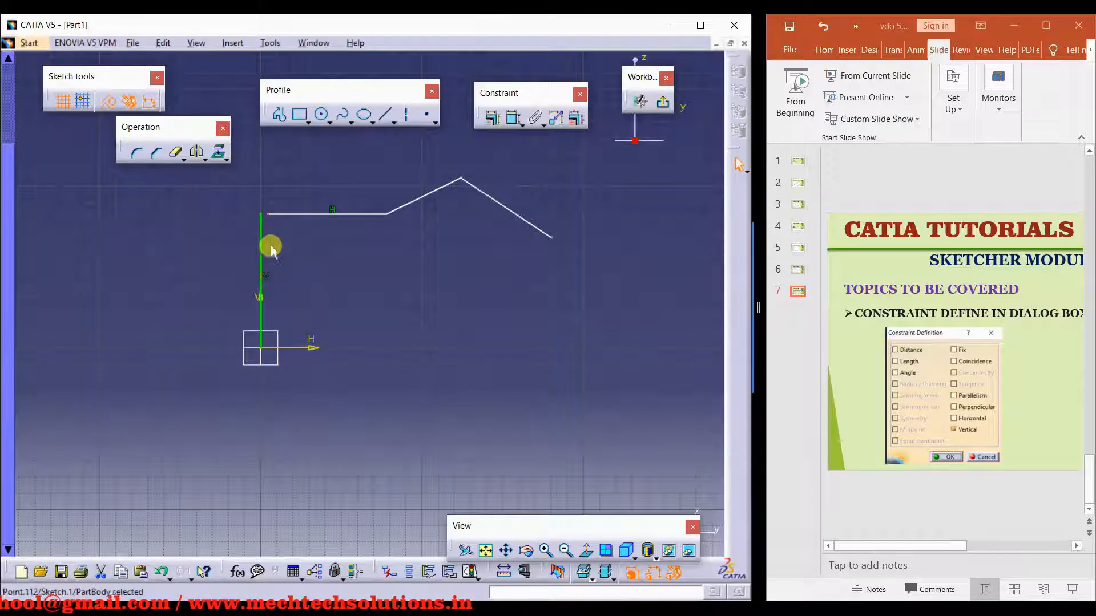
ctrl+click(260, 215)
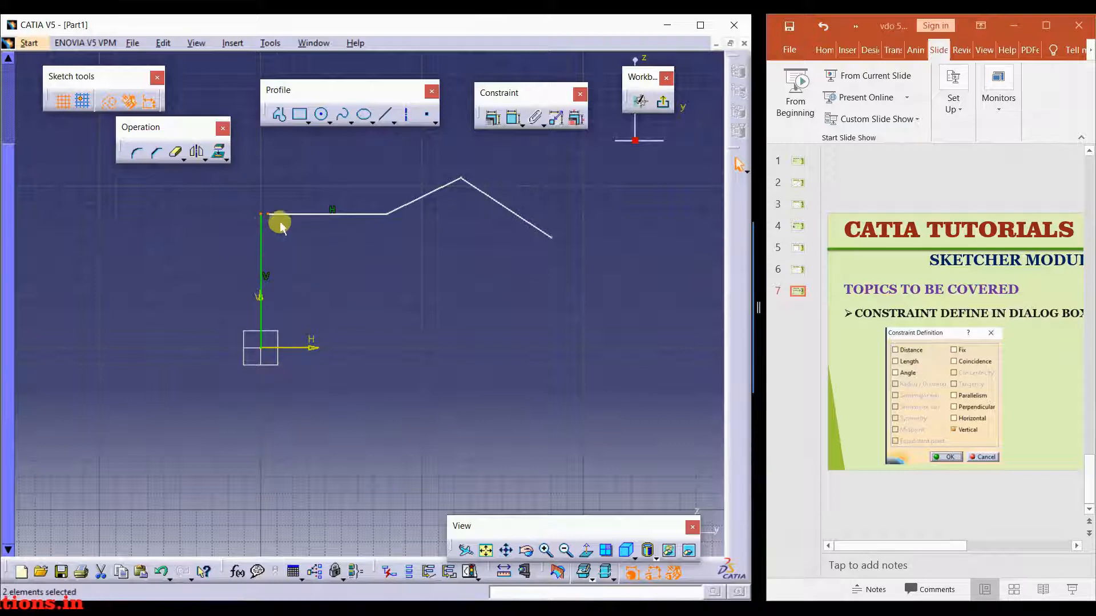
click(493, 118)
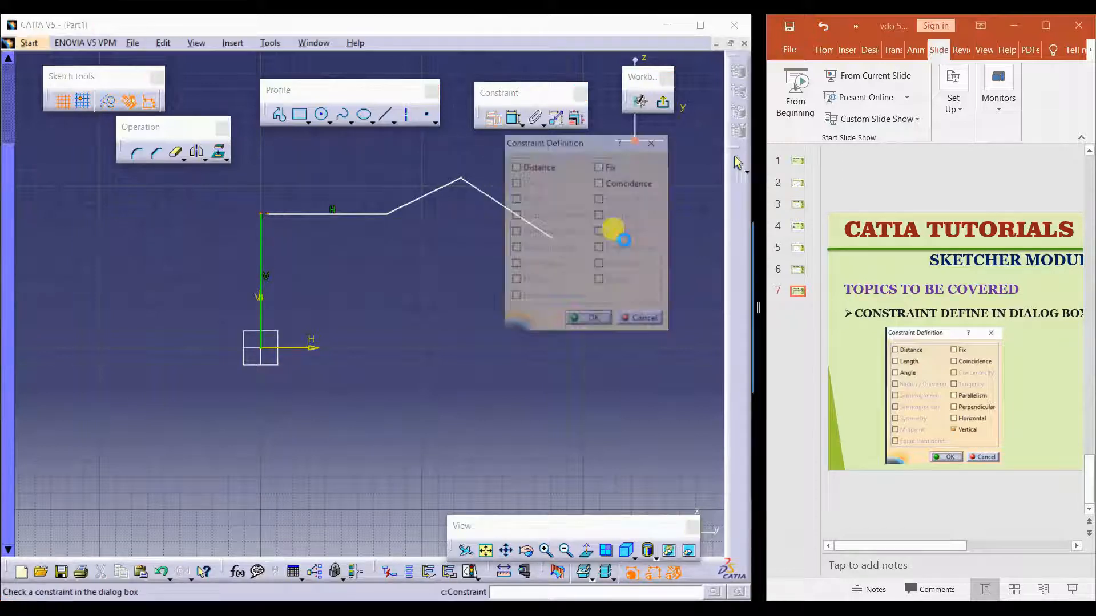
click(600, 183)
click(585, 320)
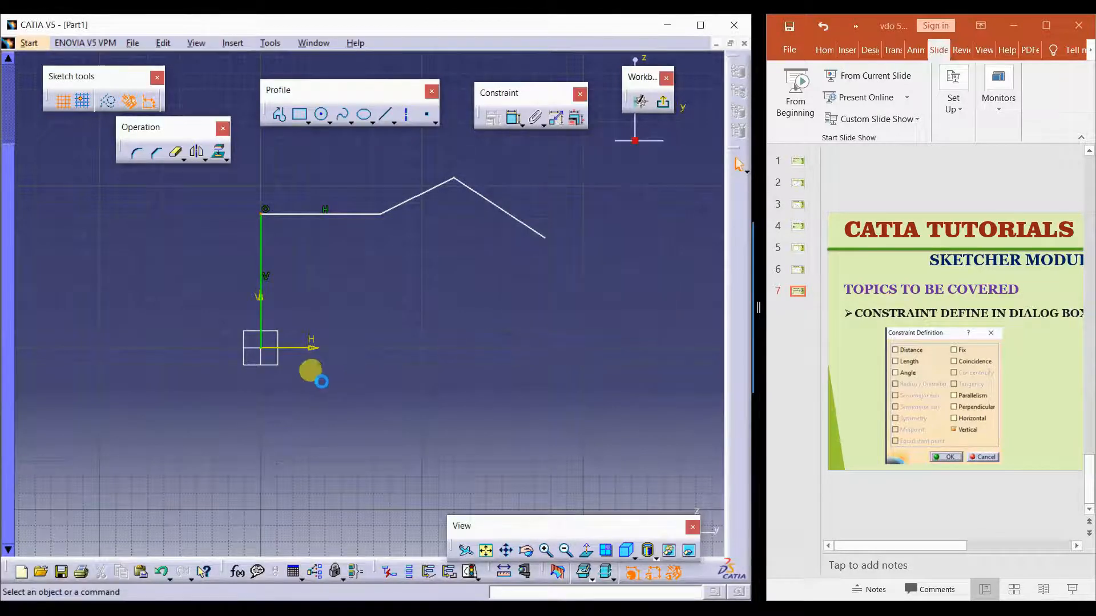
click(306, 345)
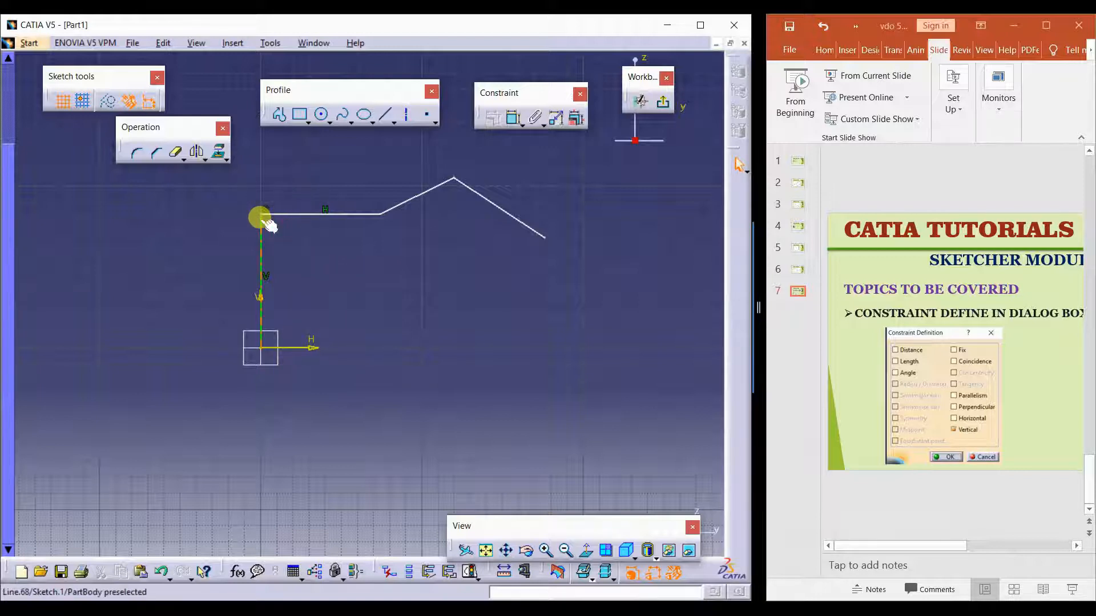
- Draw a circle of about 31 mm radius below the slanted lines and a surrounding one of about 49 mm radius, its centre slightly offset
click(322, 117)
click(453, 302)
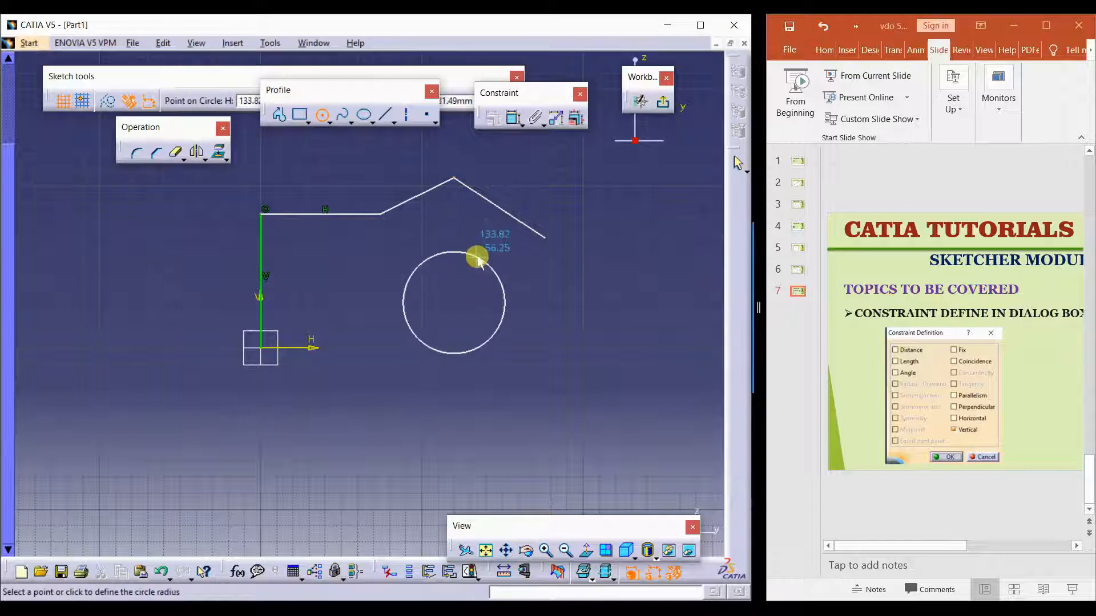
click(478, 258)
click(321, 117)
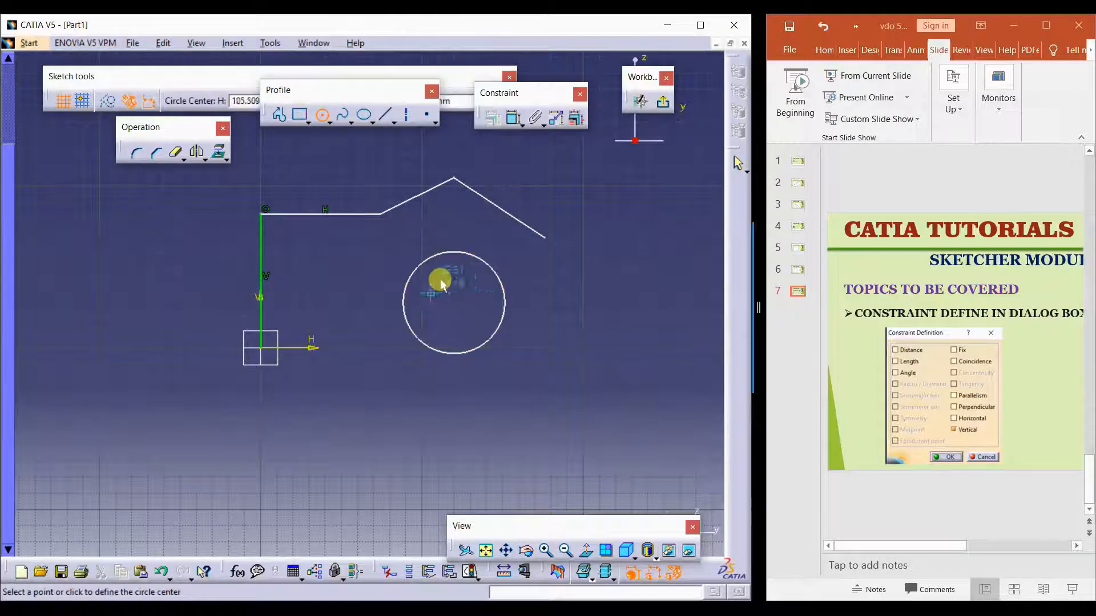
click(454, 307)
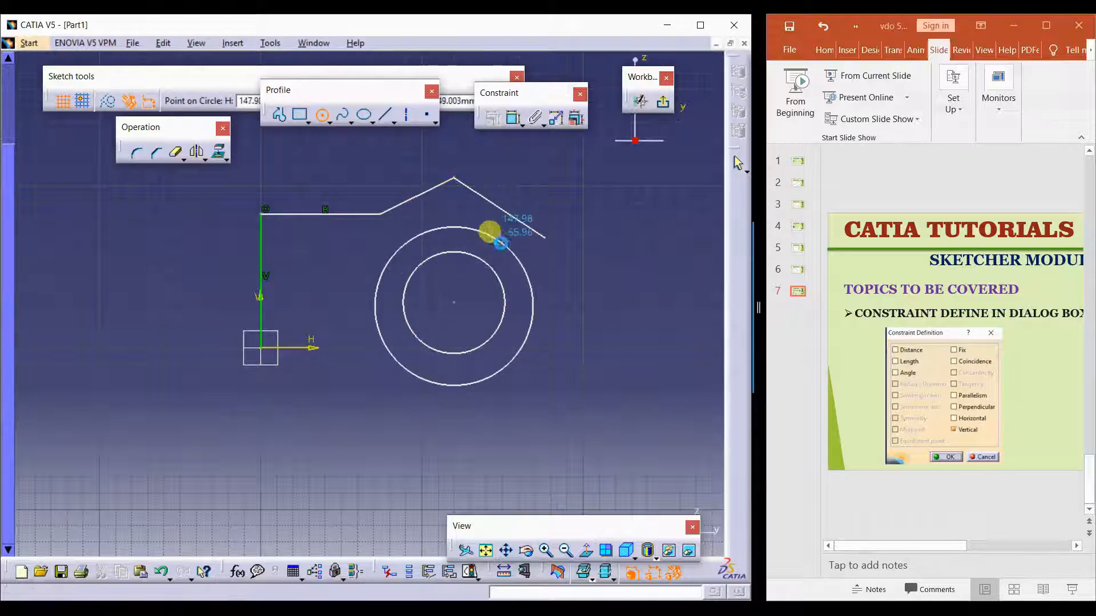
click(489, 232)
click(456, 311)
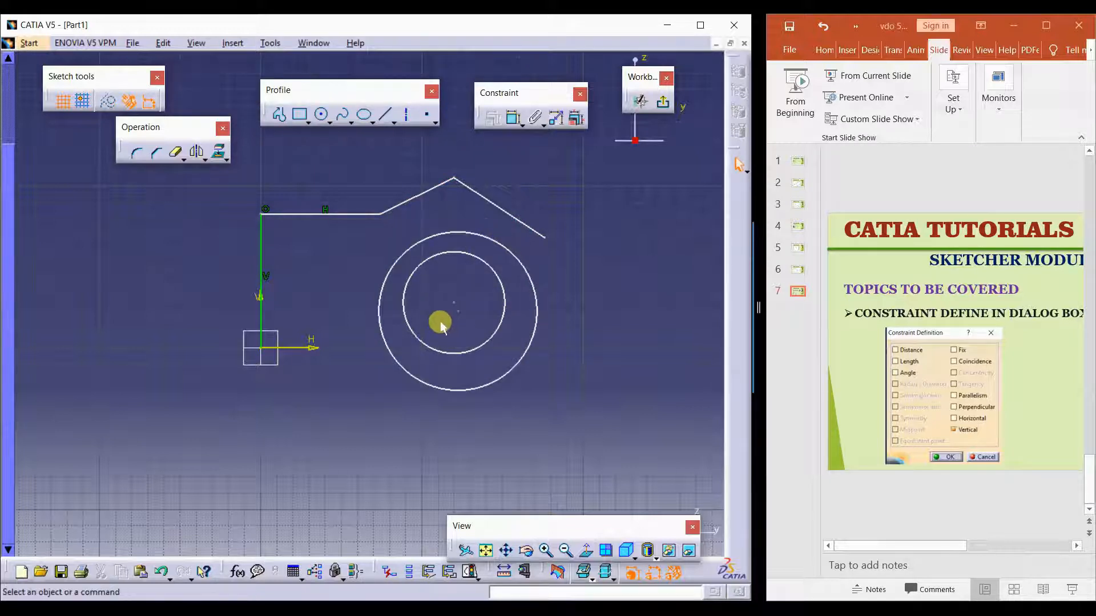
- Apply a Coincidence constraint between the centre points of the two circles below the slanted lines
ctrl+click(460, 310)
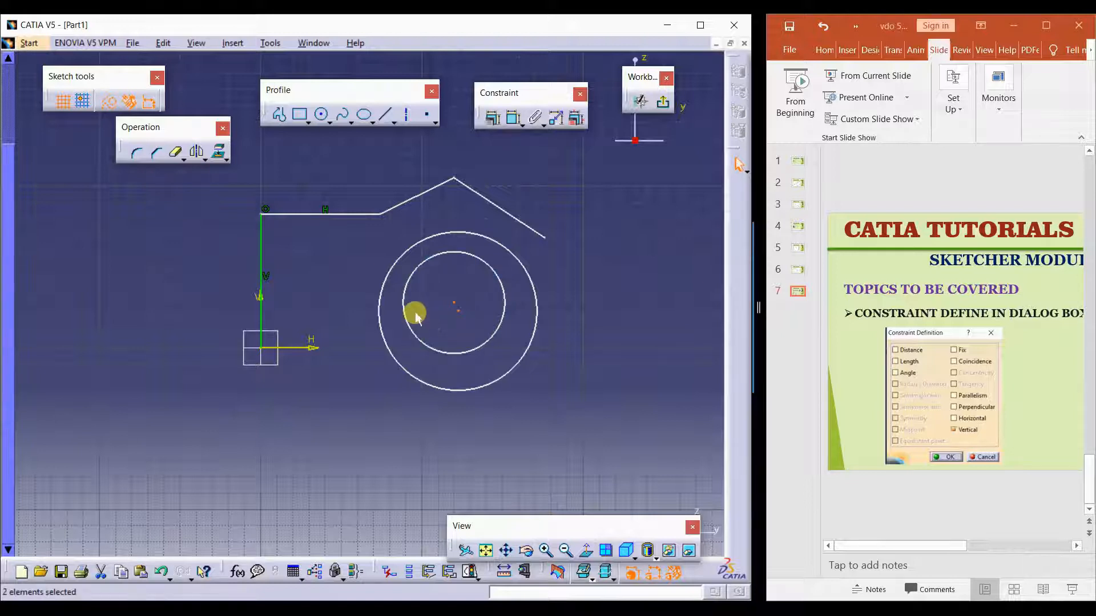
click(492, 118)
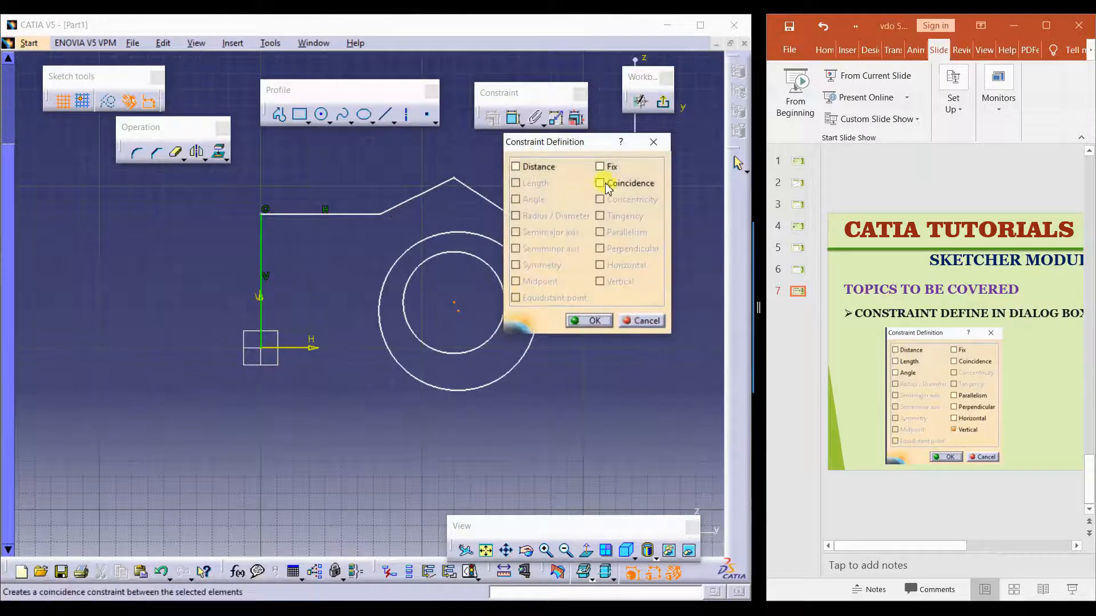
click(599, 183)
click(589, 320)
mouse_move(489, 342)
middle_down()
mouse_move(481, 320)
mouse_move(512, 335)
mouse_move(408, 320)
middle_up()
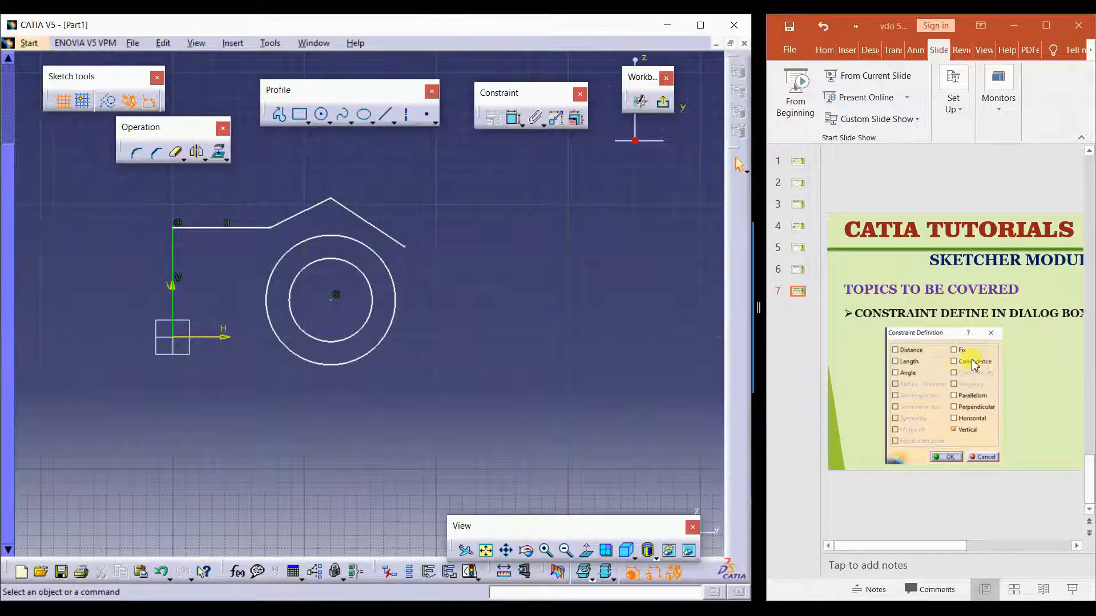
- Draw a second pair of nested circles beside the first pair, and shift the outer circle slightly off the inner circle's centre
click(322, 116)
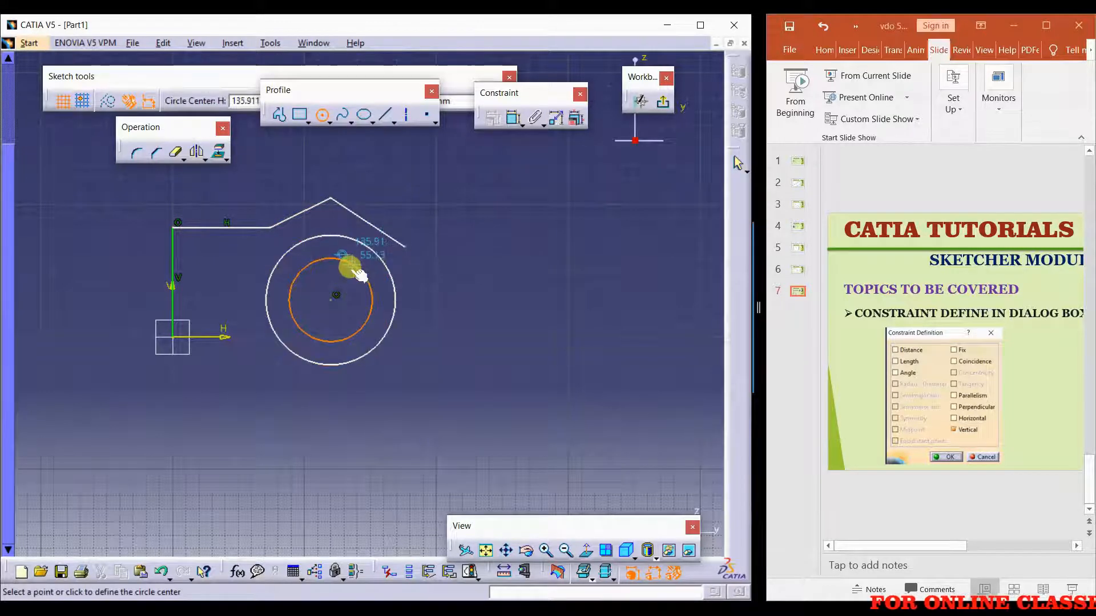
click(516, 272)
click(539, 212)
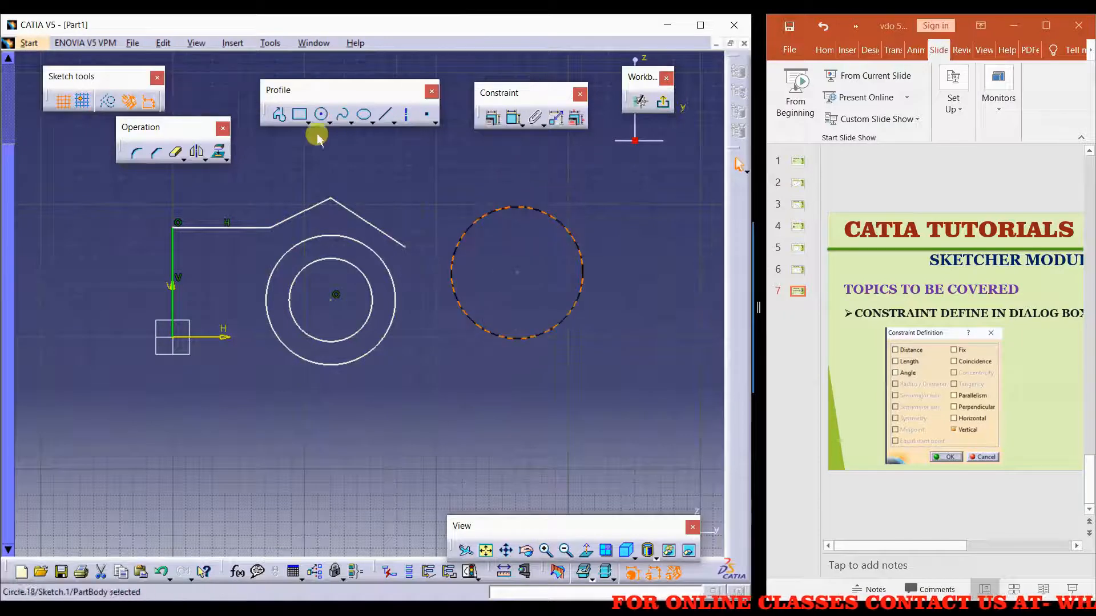
click(323, 115)
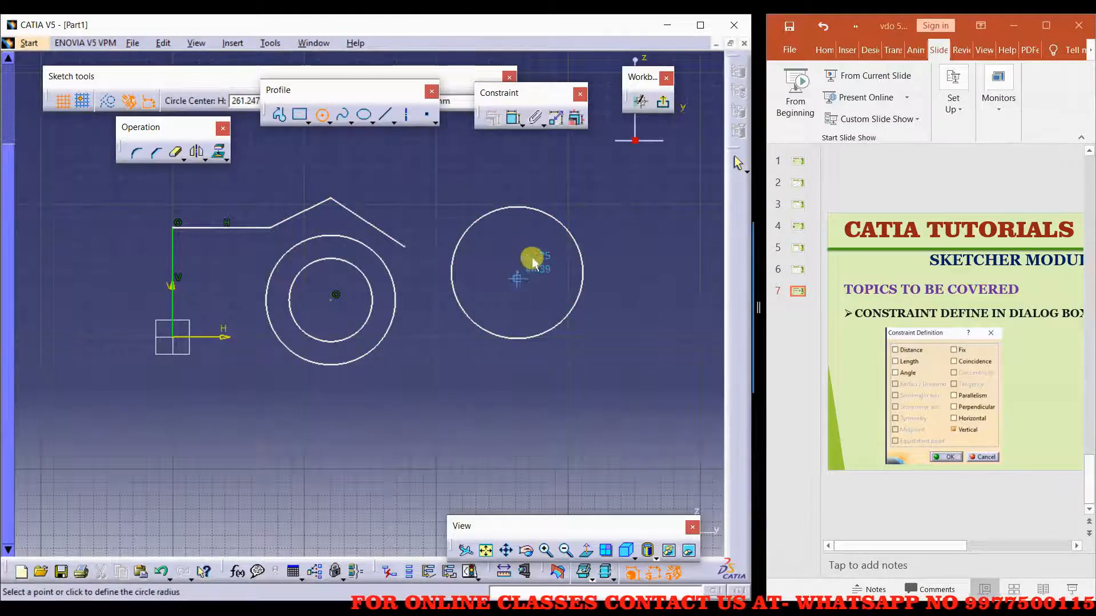
click(558, 187)
click(633, 362)
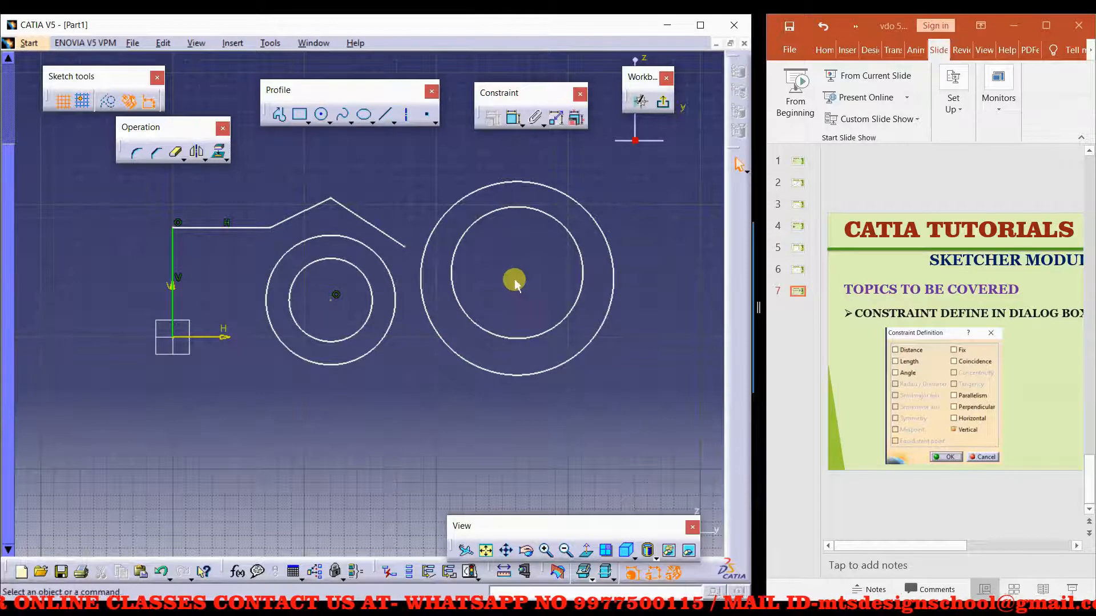
drag(525, 283, 527, 285)
click(525, 314)
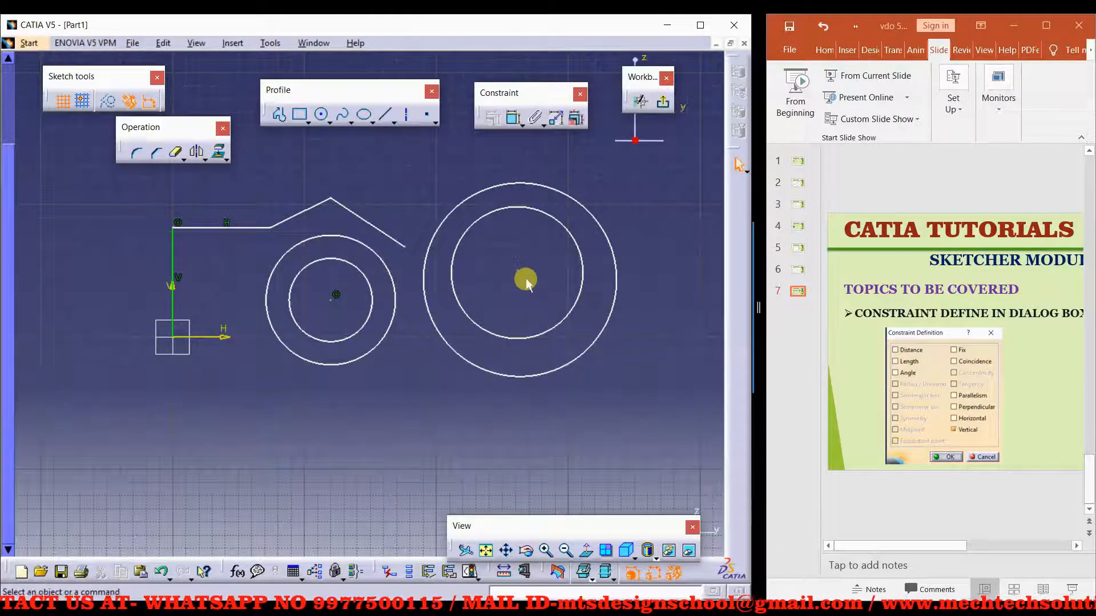
- Apply a Concentricity constraint between the two circles of the second pair through the Constraint Definition dialog
click(563, 227)
ctrl+click(594, 218)
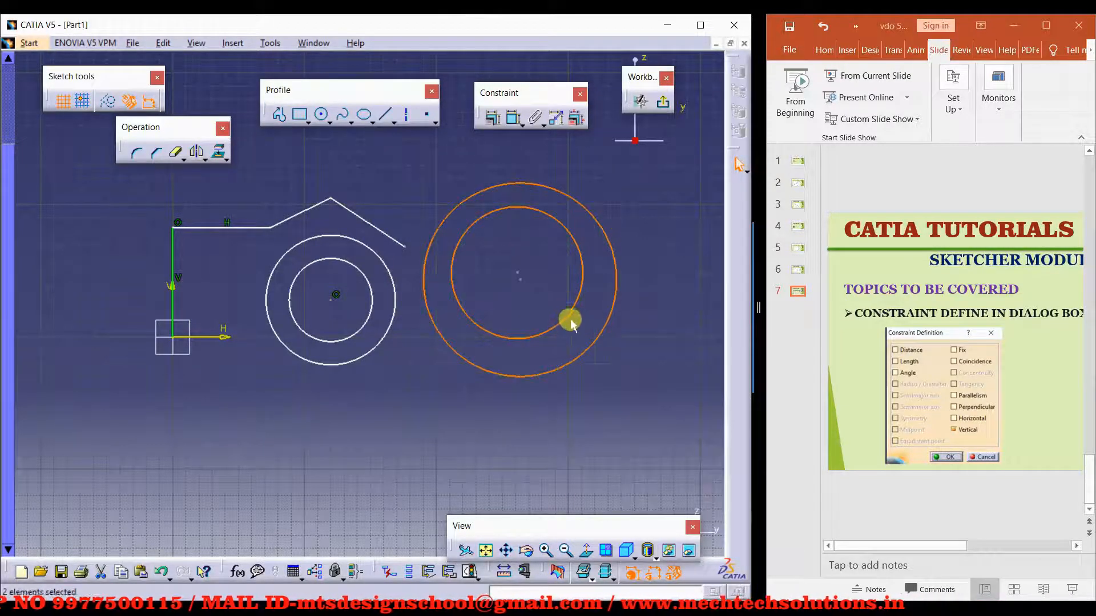
click(491, 121)
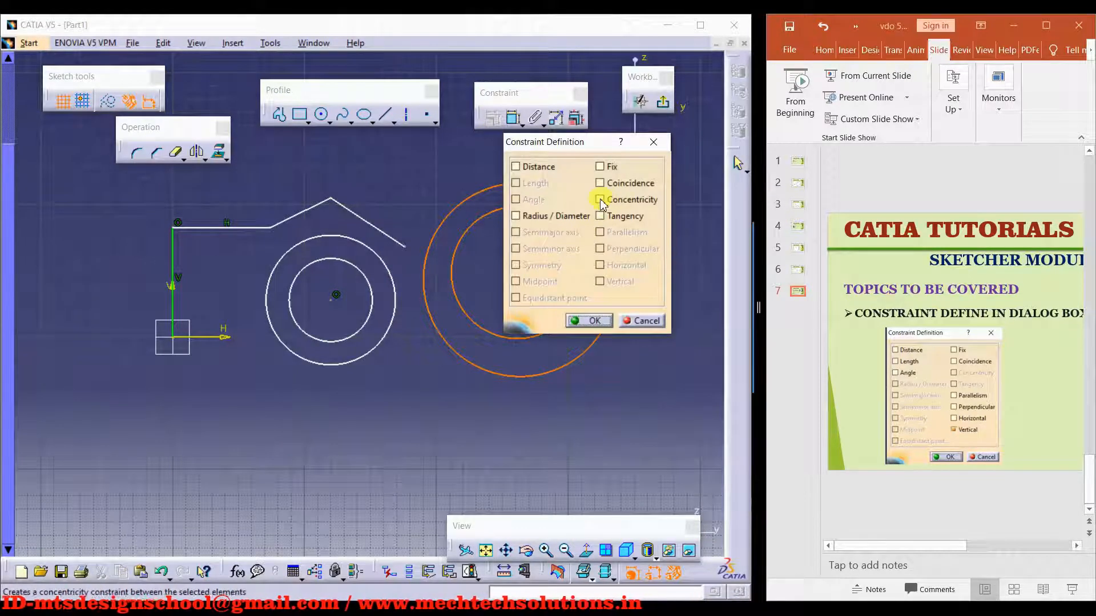
click(600, 200)
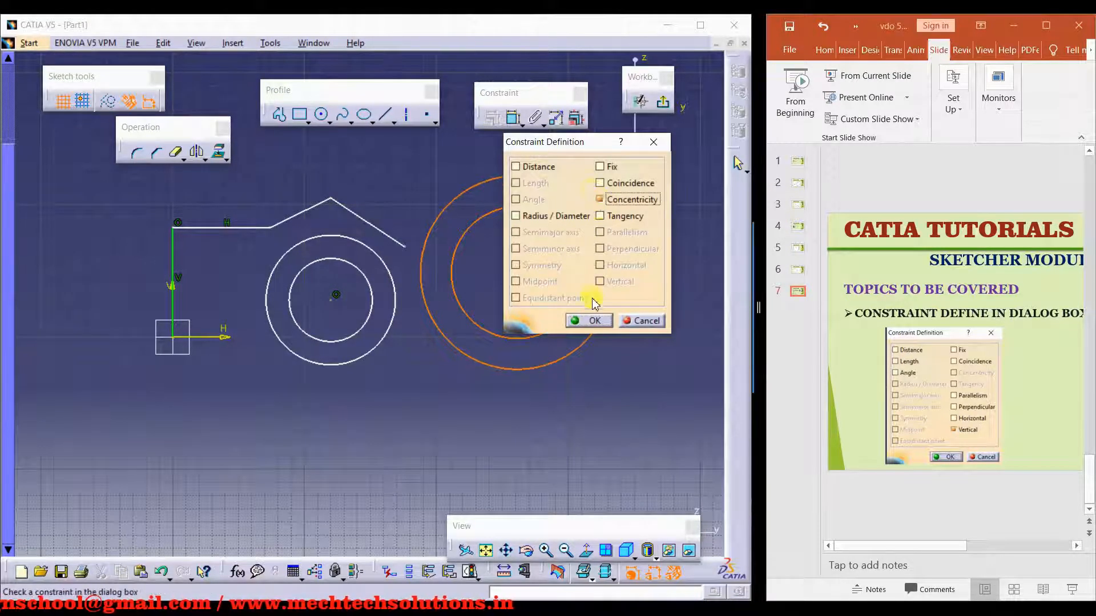
click(592, 321)
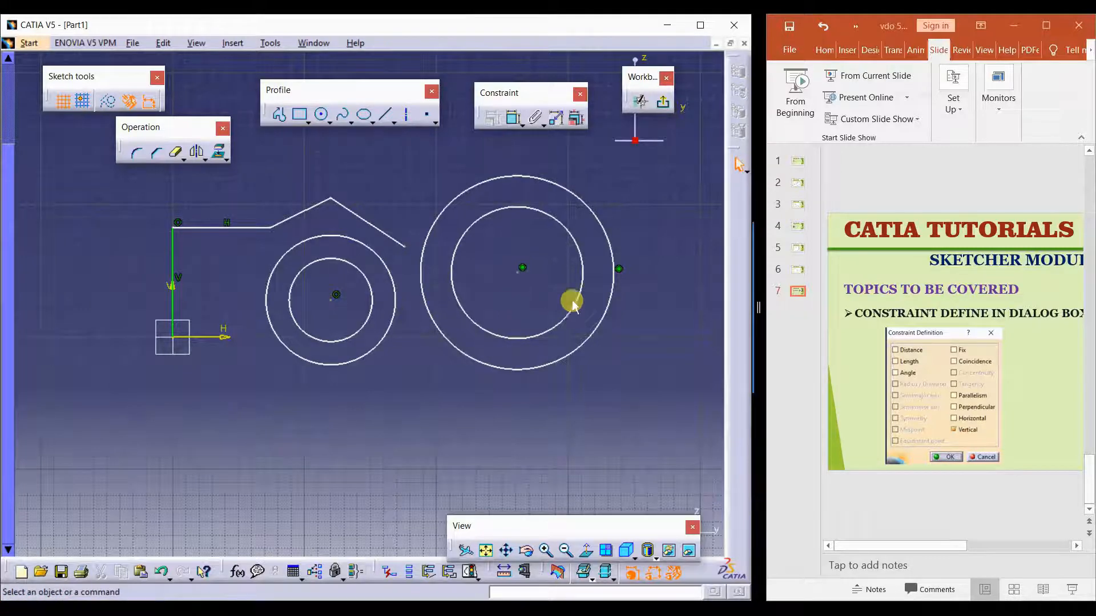
- Move the falling slanted line, make it tangent to the first pair's outer circle with a Tangency constraint, and adjust the line's free end
mouse_move(587, 282)
middle_down()
mouse_move(367, 298)
mouse_move(521, 307)
middle_up()
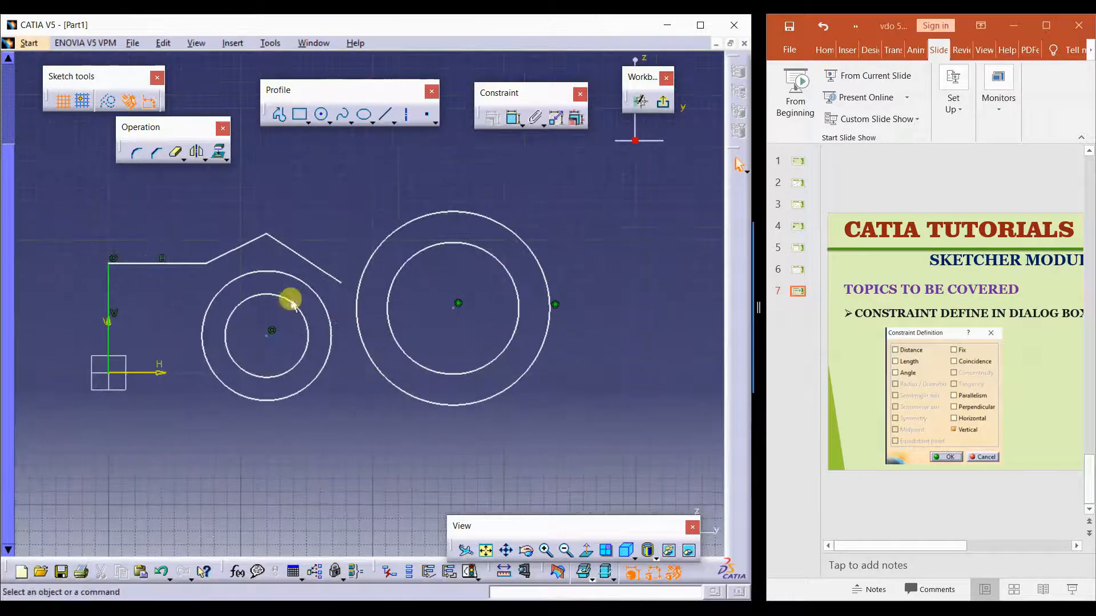
mouse_move(327, 270)
mouse_down()
mouse_move(313, 264)
mouse_move(309, 282)
mouse_up()
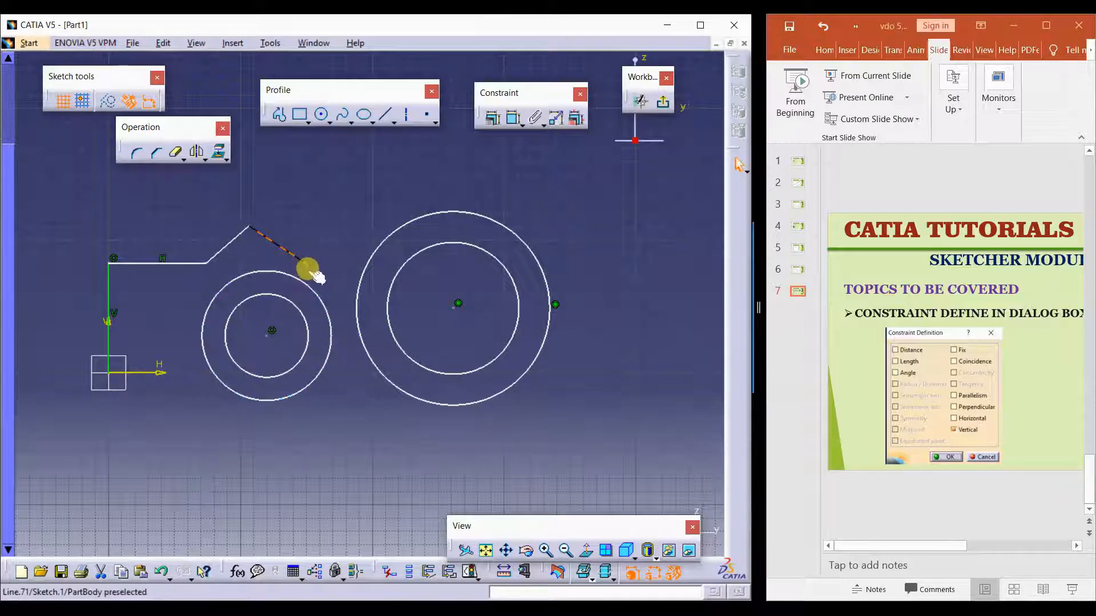
click(334, 356)
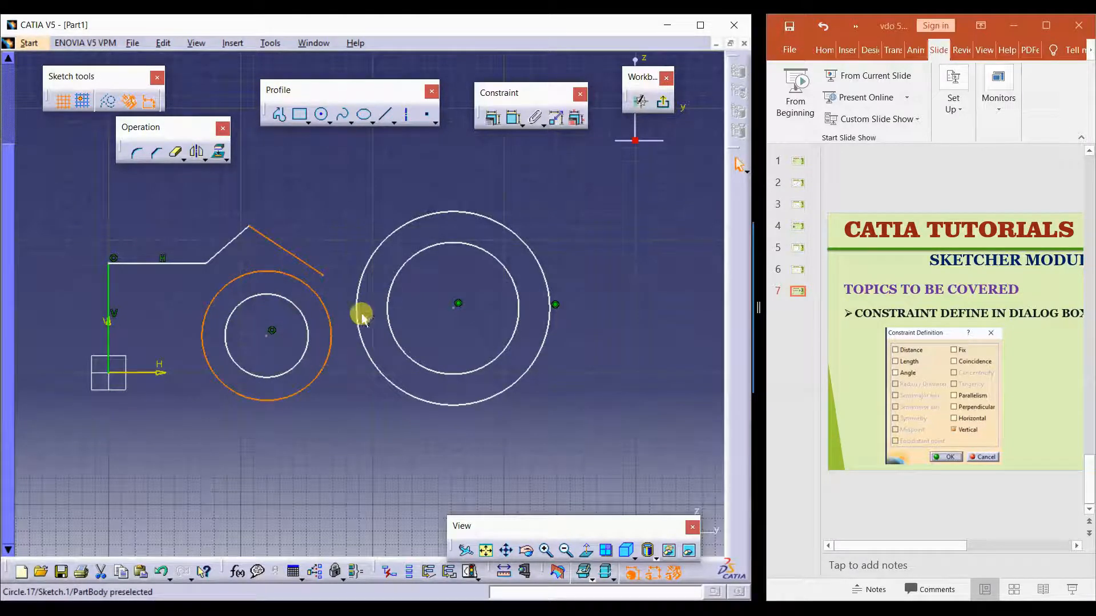
click(491, 119)
click(599, 216)
click(589, 320)
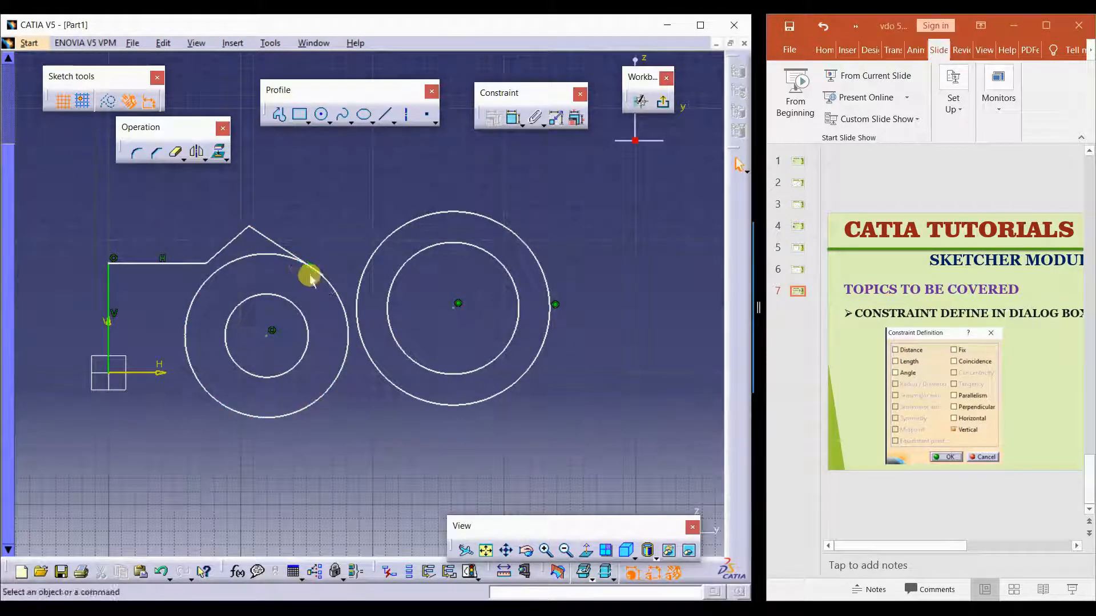
drag(323, 273, 338, 297)
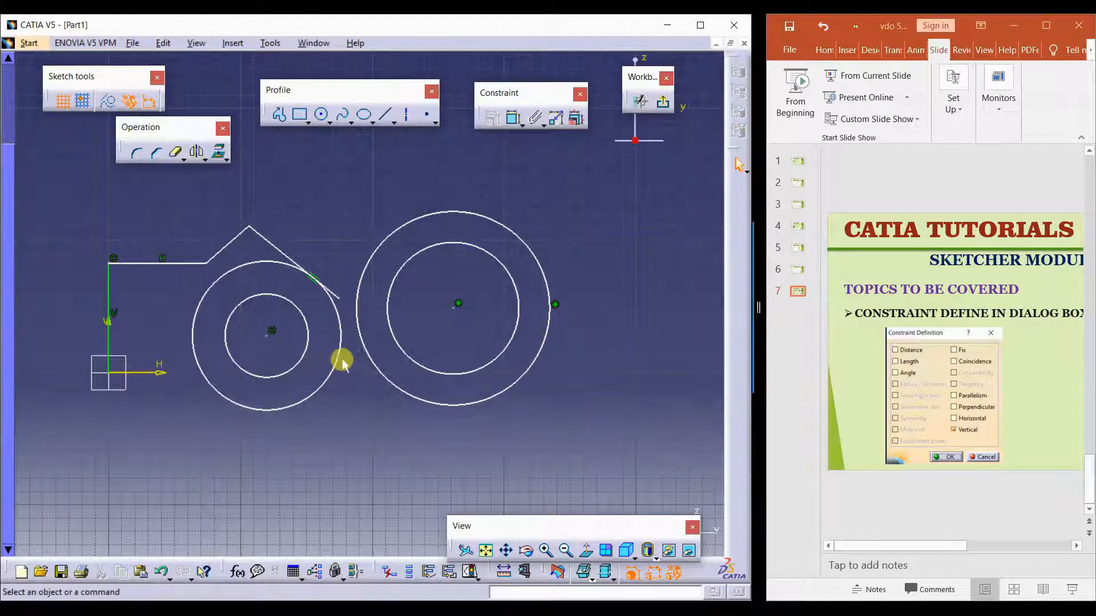
- Enlarge the first pair's outer circle slightly and apply a Tangency constraint between the outer circles of both pairs
drag(346, 343, 365, 342)
ctrl+click(365, 343)
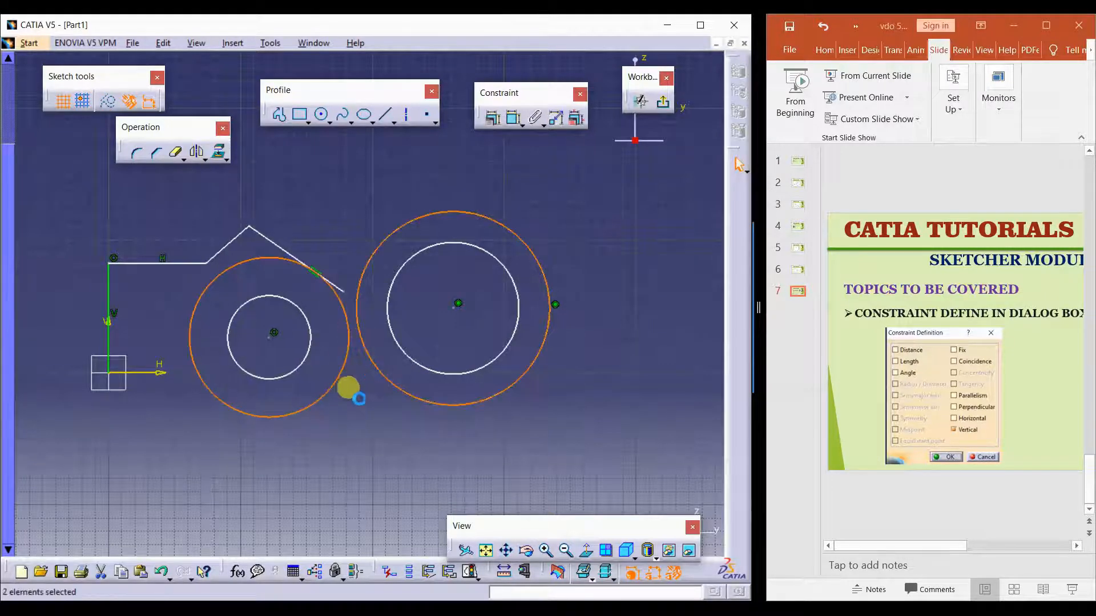
click(492, 118)
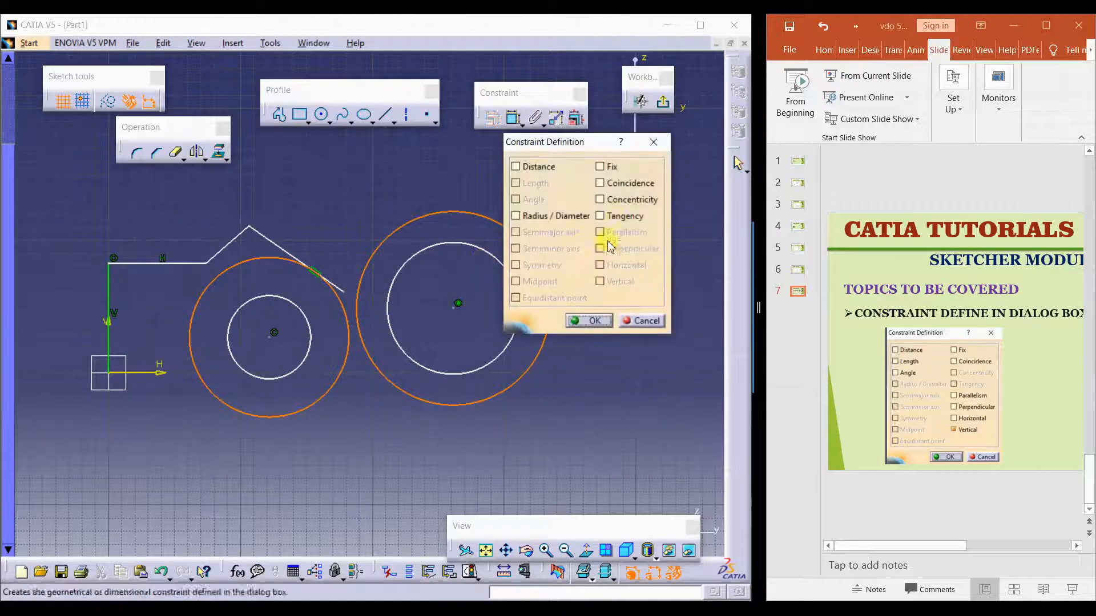
click(620, 216)
click(590, 322)
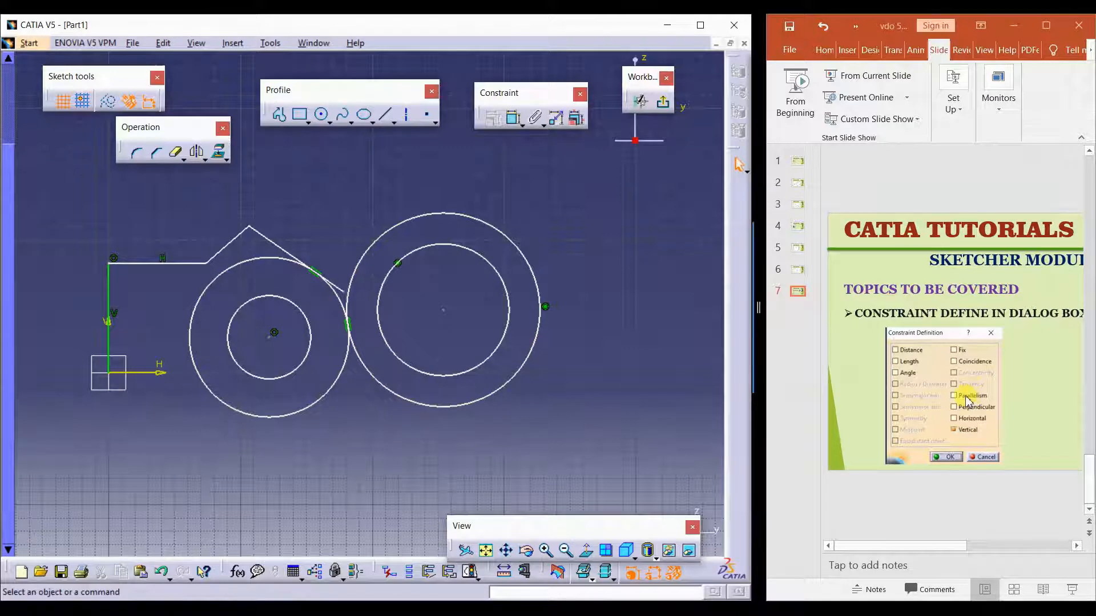
- Draw a vertical line in the empty area beyond the second circle pair, and a slightly tilted line about 32 mm beside it
middle_drag(545, 313, 351, 319)
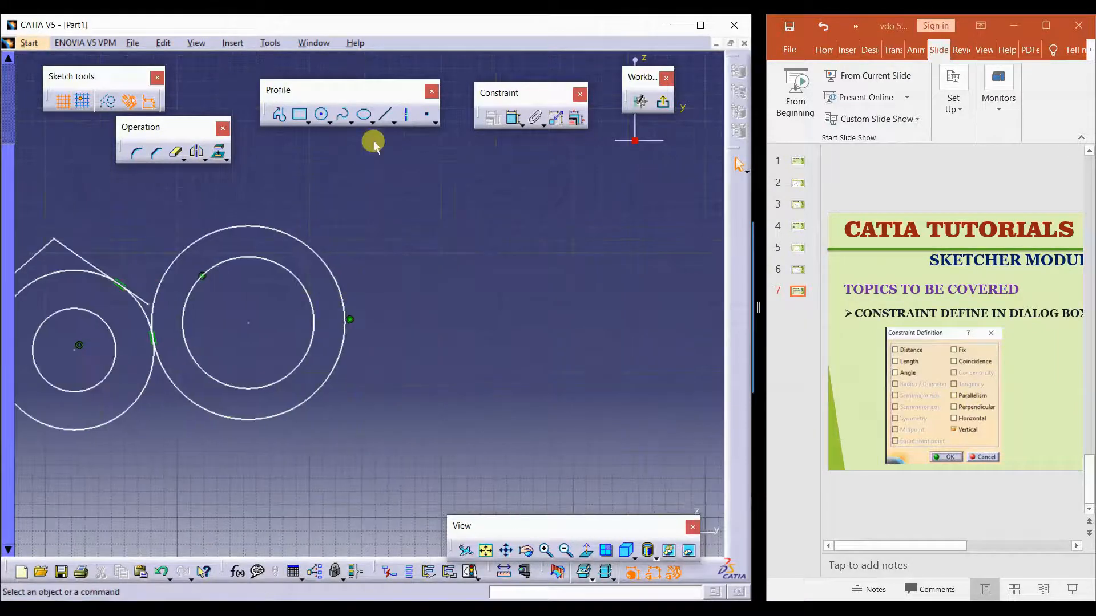
click(363, 114)
click(426, 205)
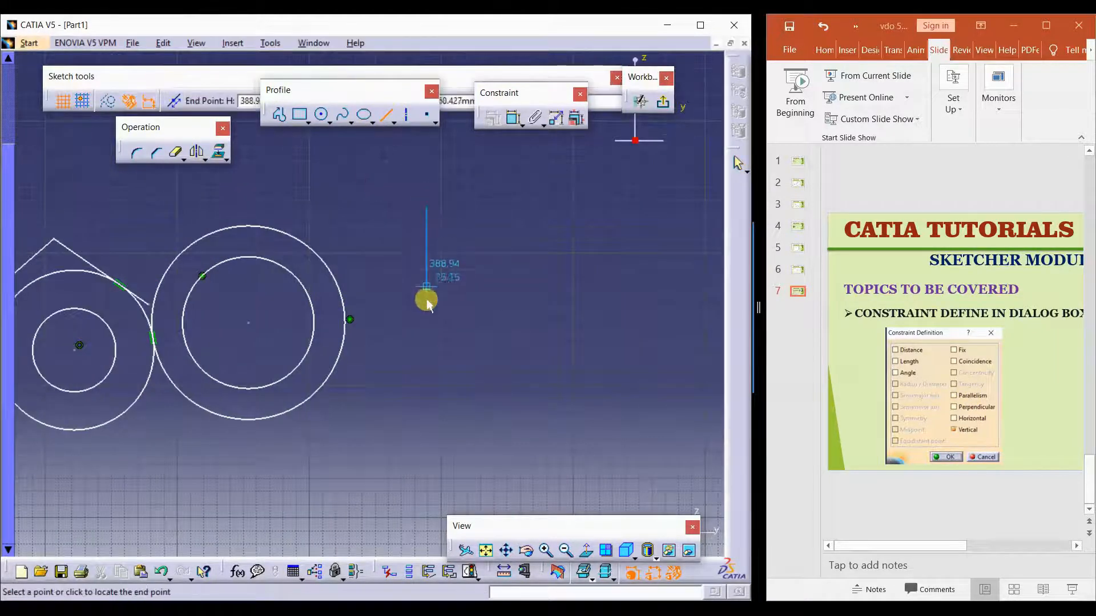
click(426, 325)
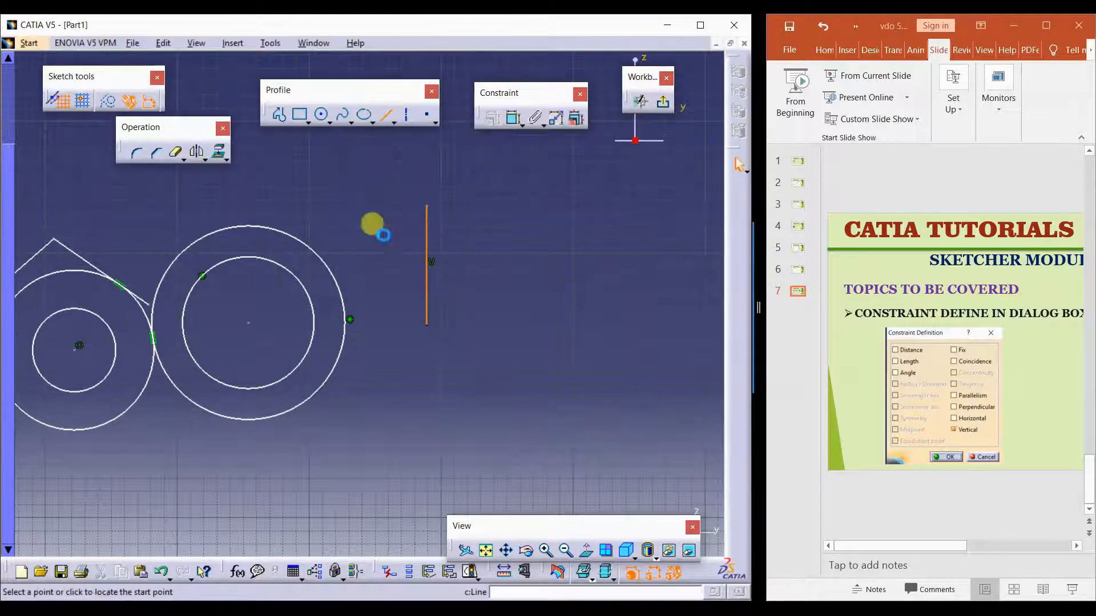
click(386, 114)
click(468, 313)
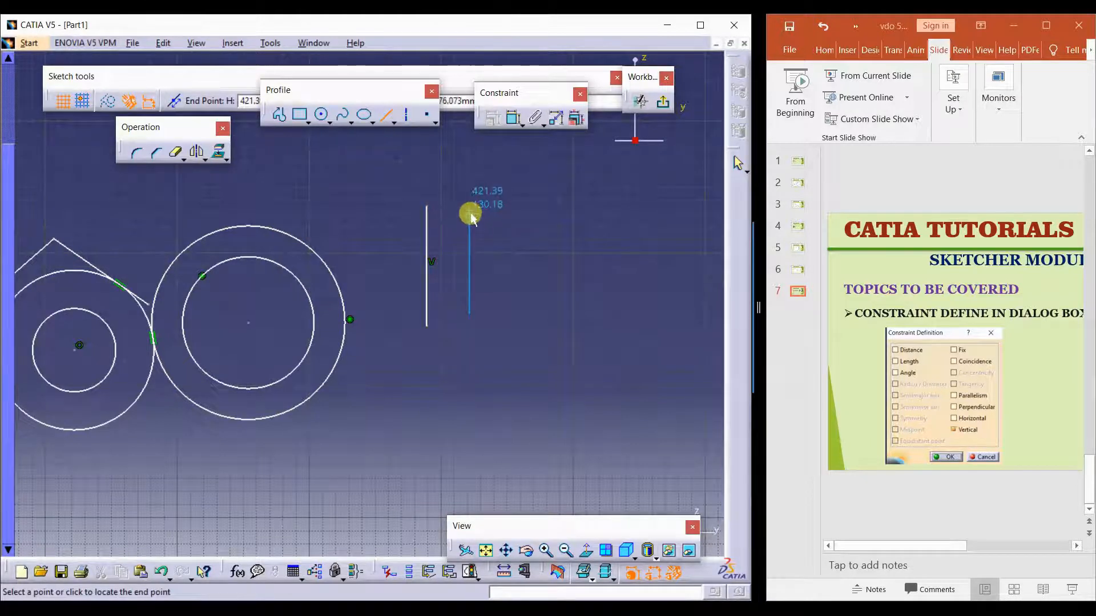
click(473, 208)
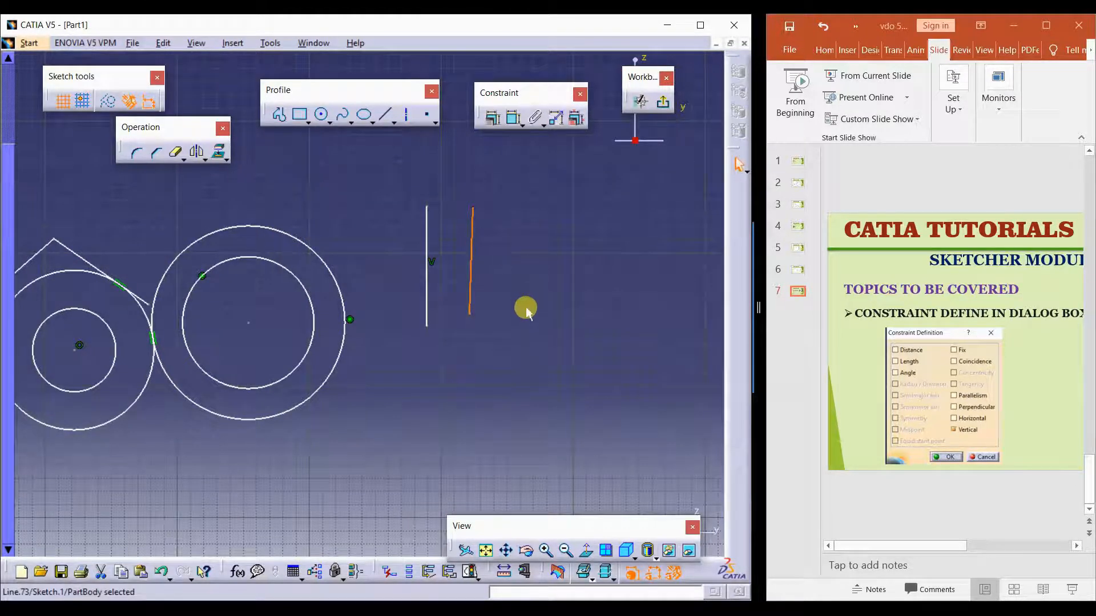
- Apply a Vertical constraint to the slightly tilted line through the Constraint Definition dialog
click(497, 285)
click(472, 238)
click(492, 117)
click(607, 285)
click(589, 320)
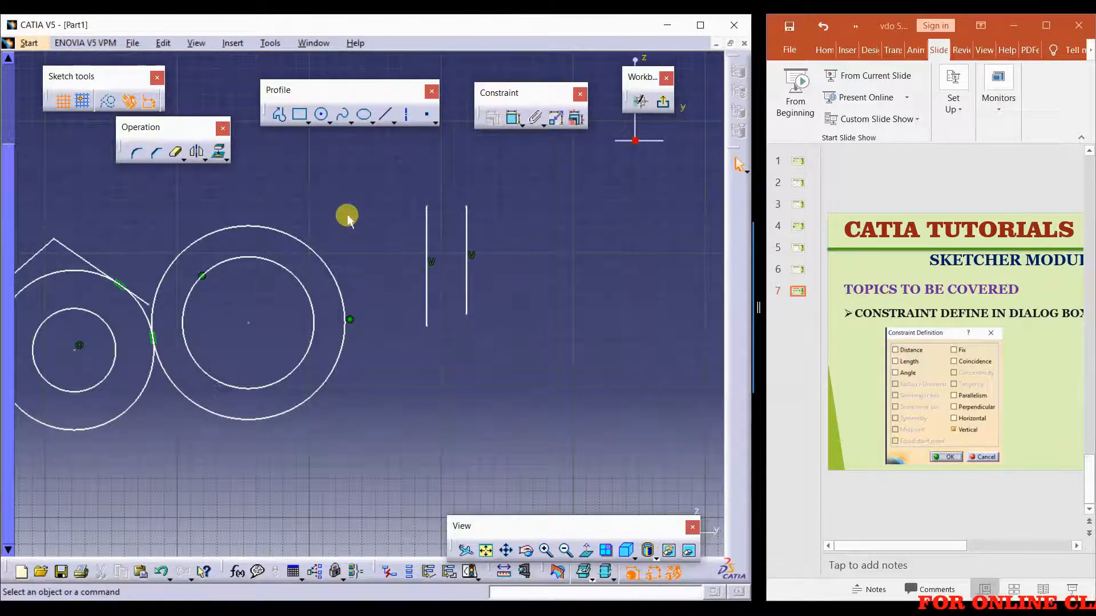
- Draw two rising slanted lines, one below the other and not quite parallel, in the empty area beyond the two vertical lines
click(384, 116)
click(519, 279)
click(626, 200)
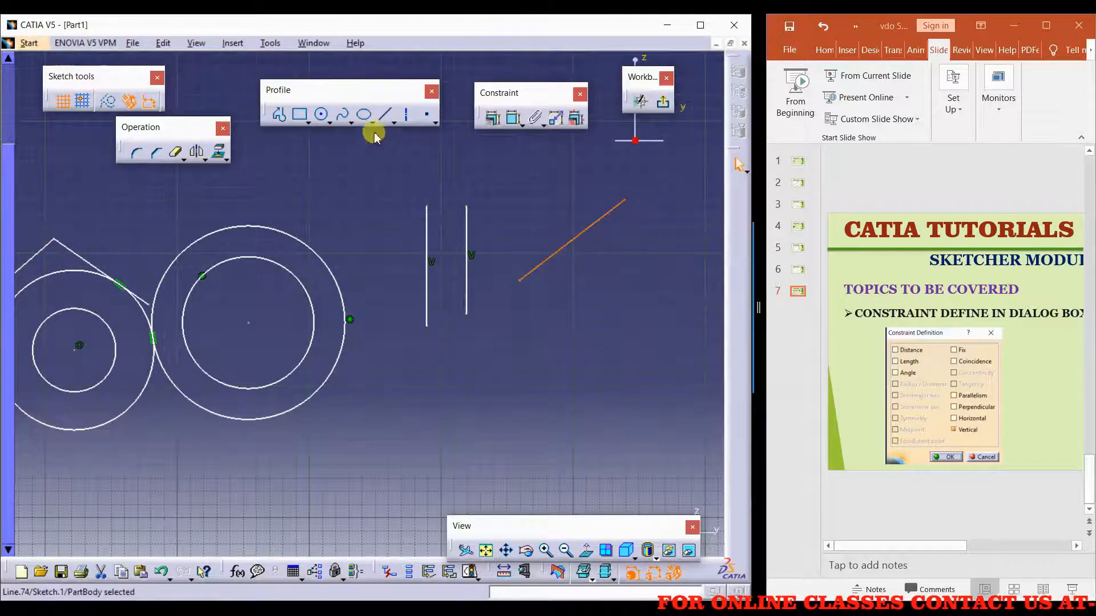
click(364, 114)
click(544, 342)
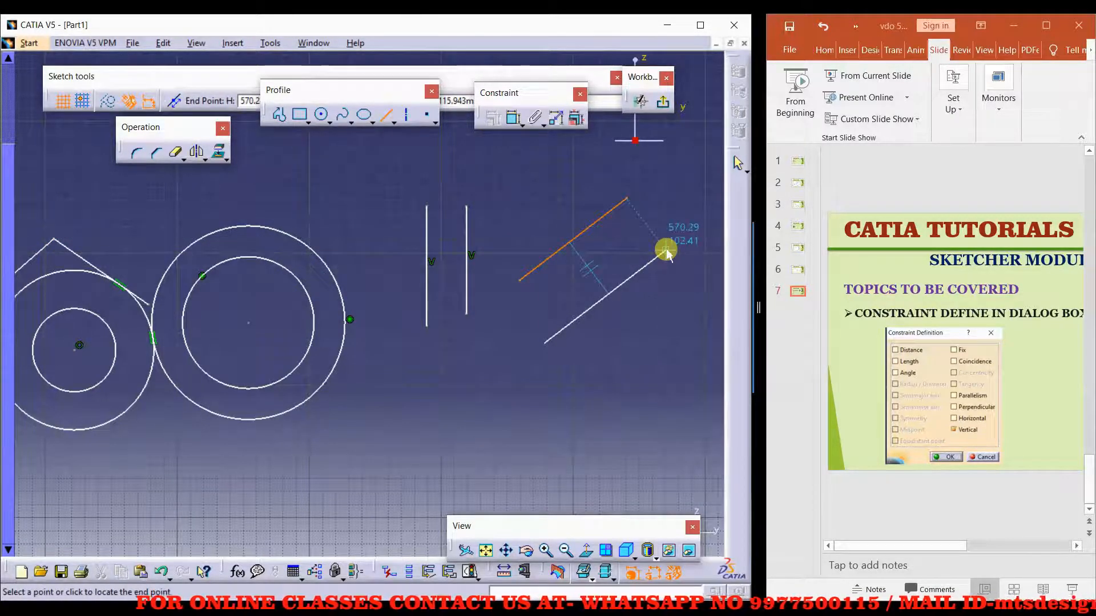
click(653, 245)
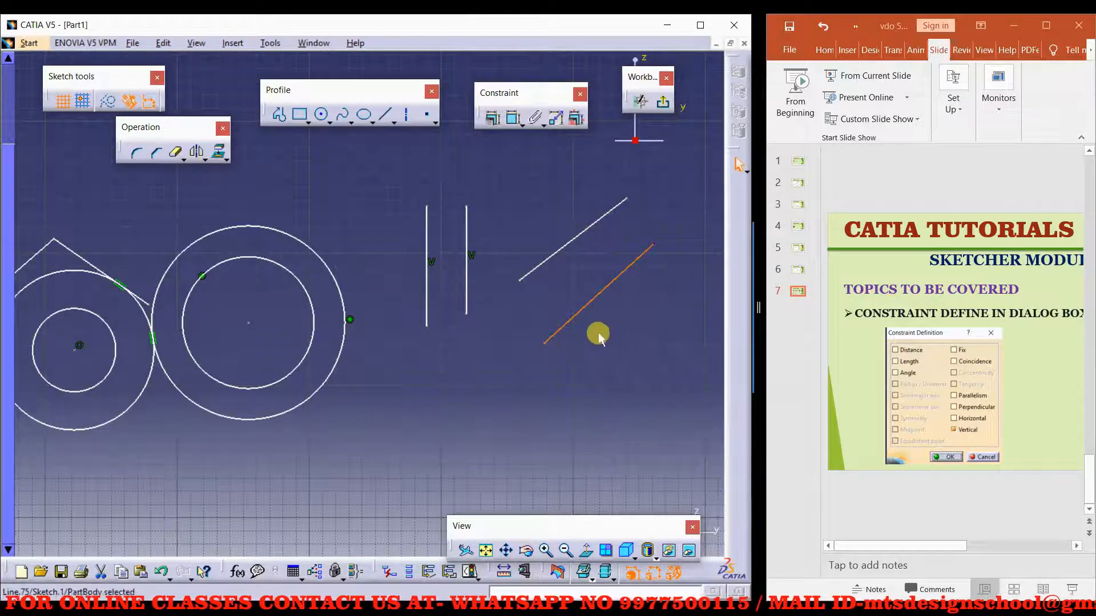
- Apply a Parallelism constraint between the two slanted lines through the Constraint Definition dialog
ctrl+click(562, 259)
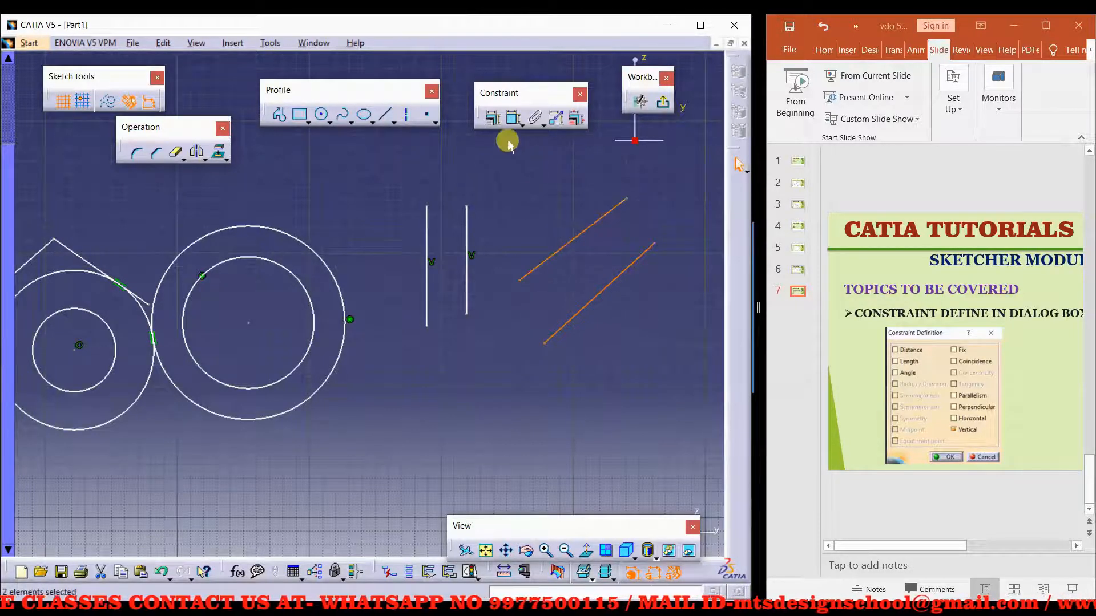
click(492, 120)
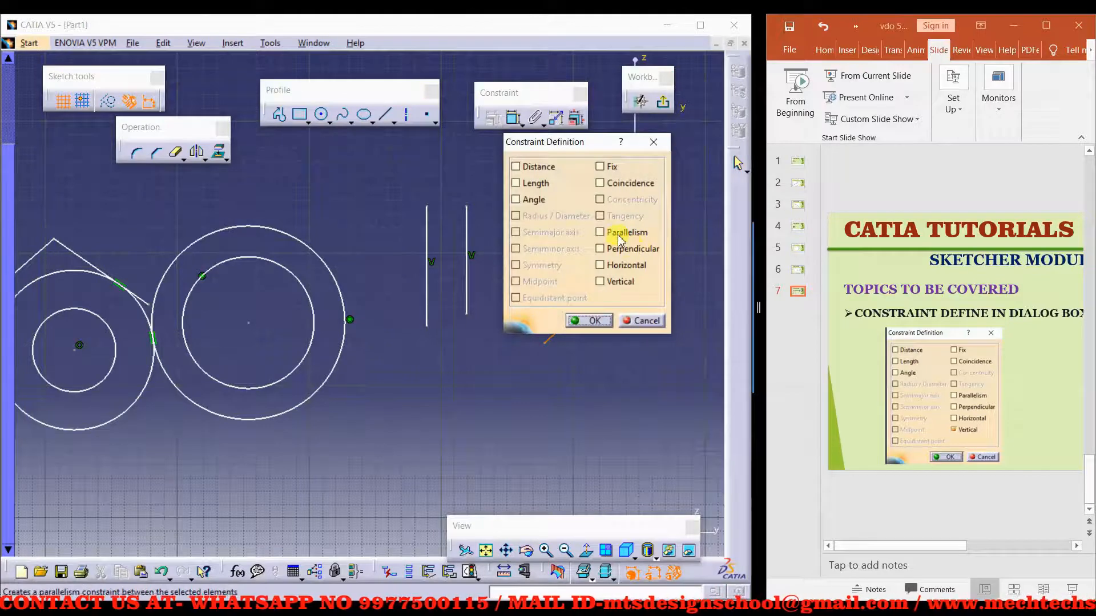
click(592, 321)
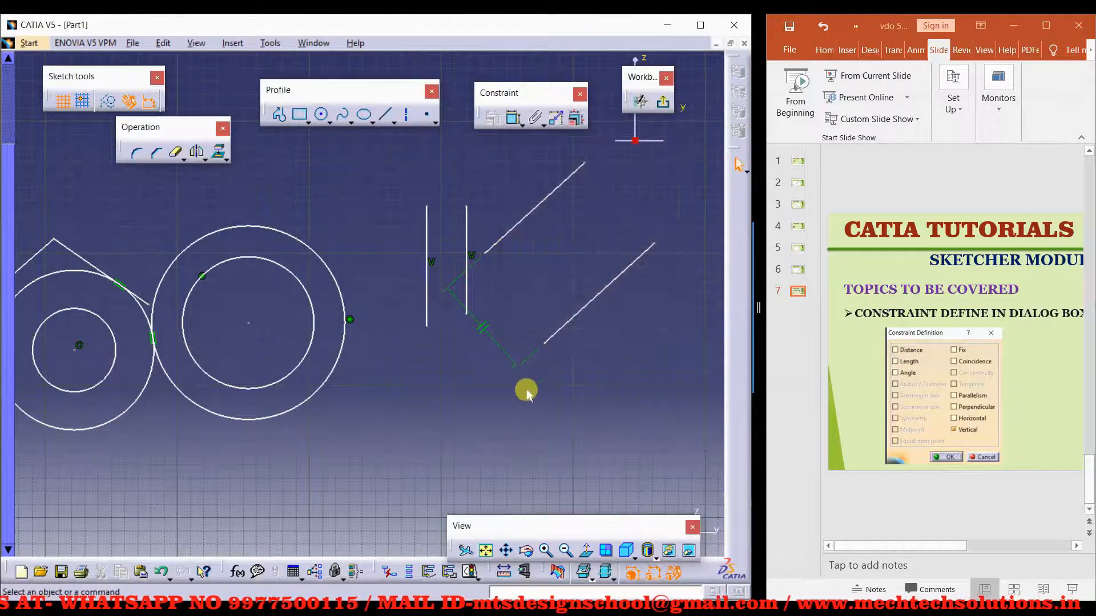
- Draw a short line that starts on the upper slanted line and runs down towards the lower slanted line
click(387, 118)
middle_drag(513, 328, 453, 355)
click(462, 247)
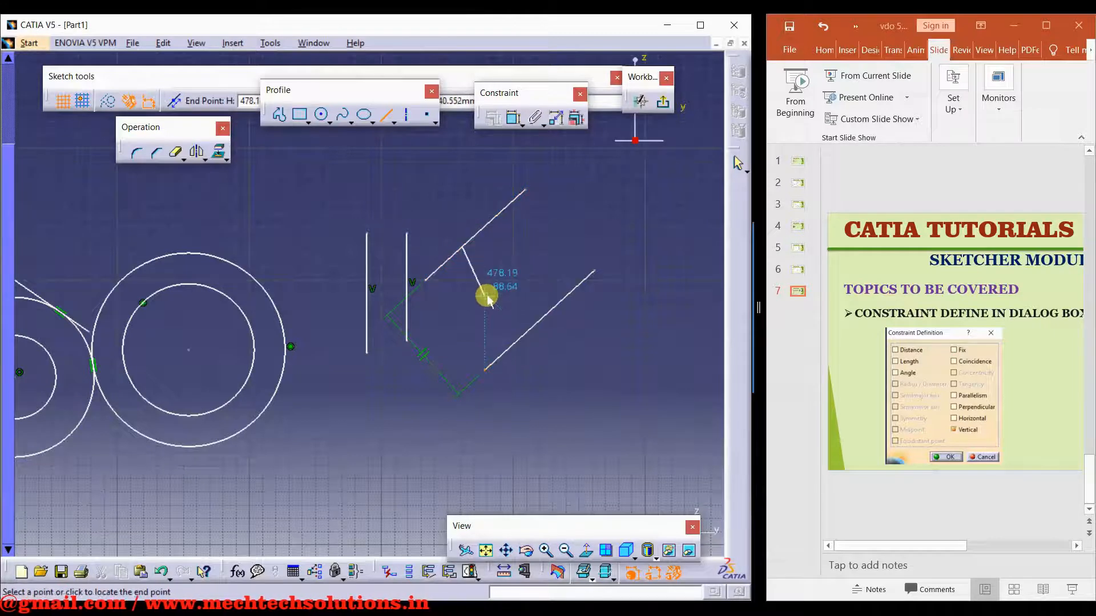
click(489, 297)
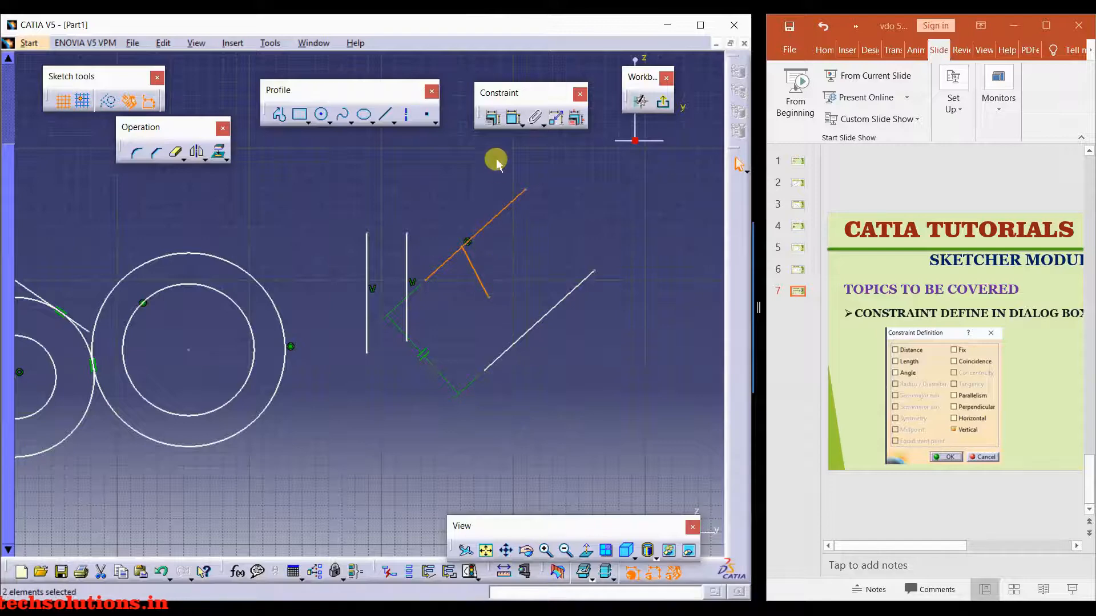
- Apply a Perpendicular constraint between the short line and the upper slanted line through the Constraint Definition dialog
click(491, 117)
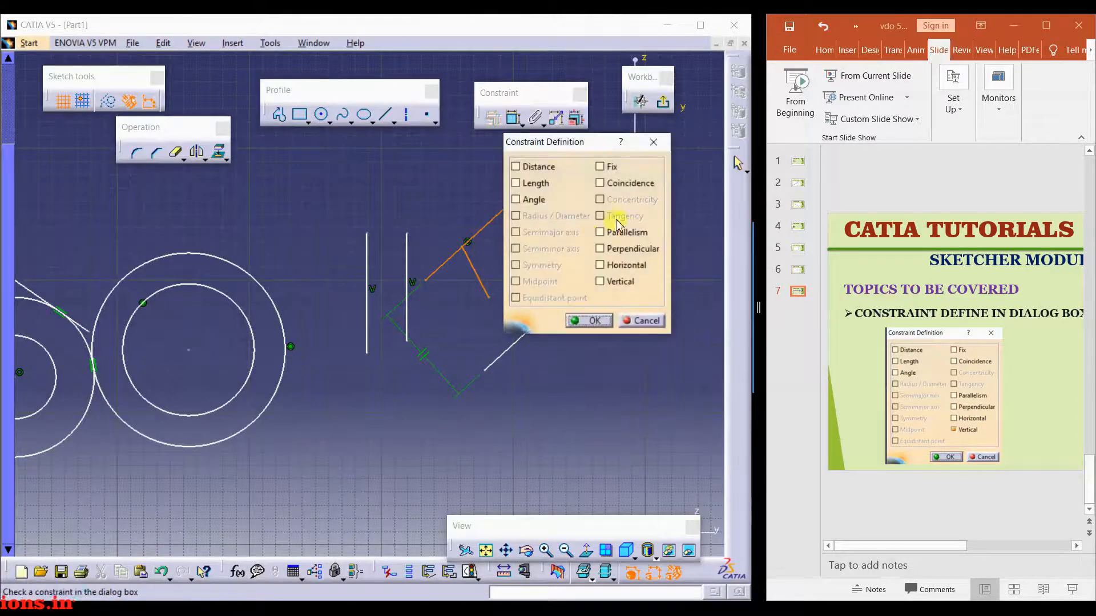
click(619, 248)
click(593, 322)
- Delete all the geometry and constraints in the sketch
mouse_move(536, 252)
middle_down()
mouse_move(537, 296)
mouse_move(387, 330)
mouse_move(501, 281)
middle_up()
key(ctrl+a)
key(Delete)
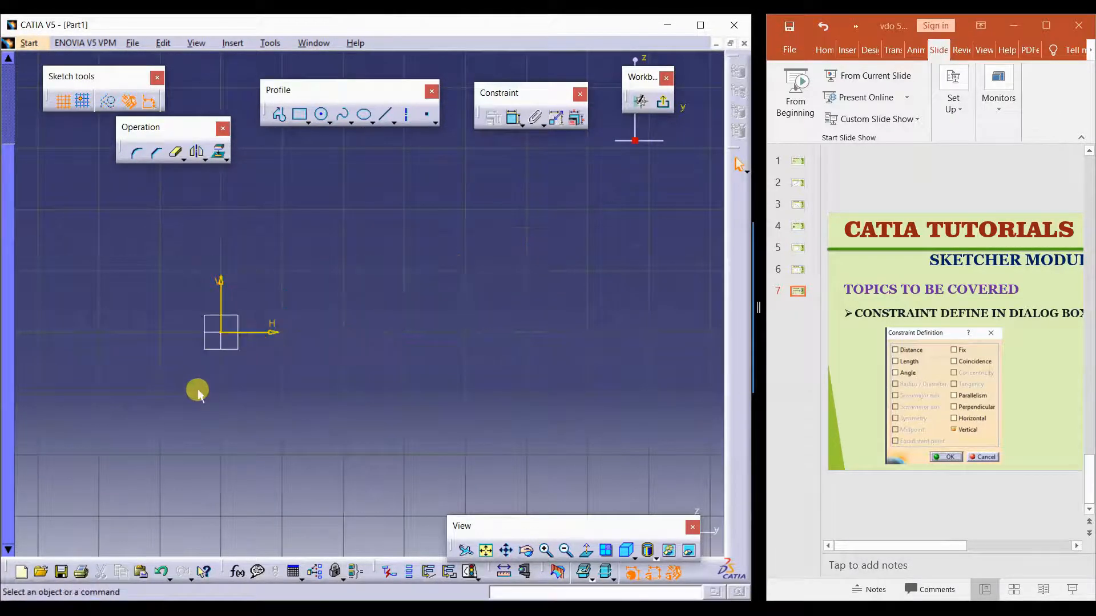